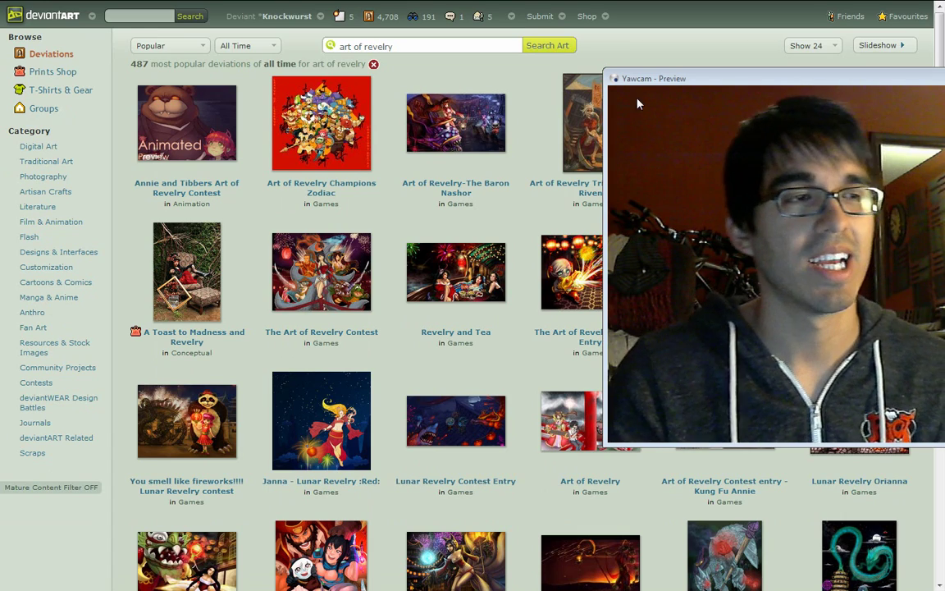
# - Move the webcam preview off the artwork thumbnails and go to the next page of "art of revelry" results
pyautogui.moveTo(682, 83); pyautogui.dragTo(768, 90)
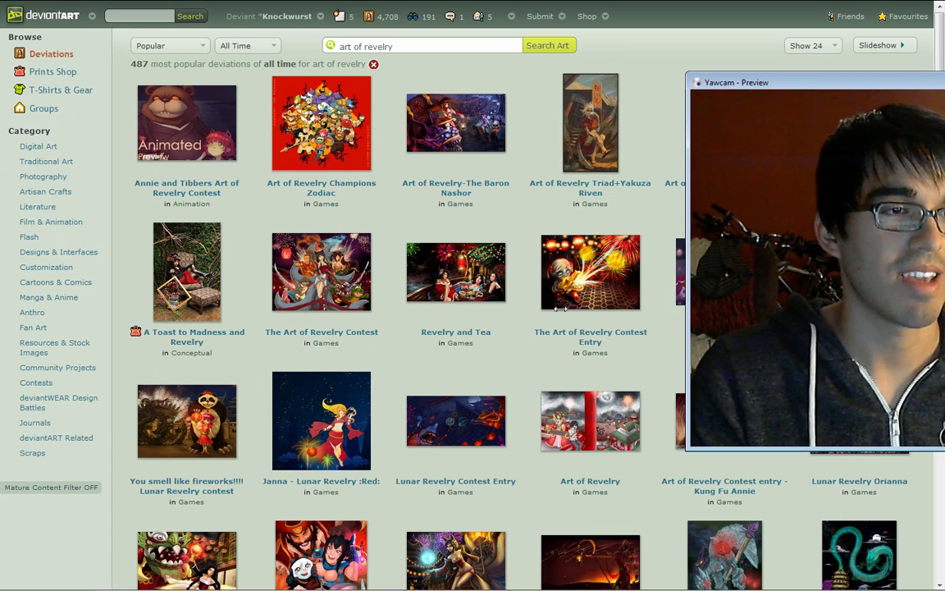
pyautogui.scroll(-3, 607, 248)
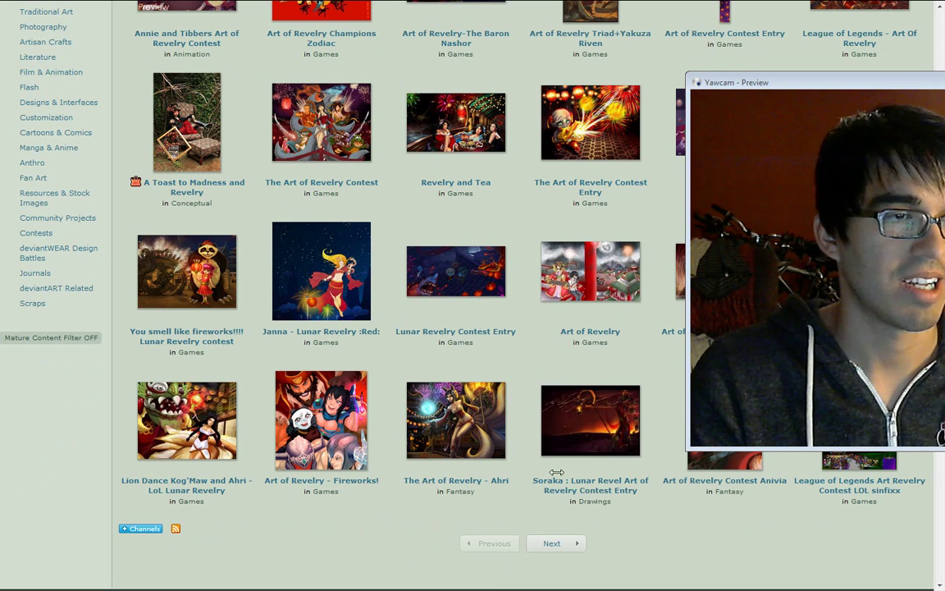
pyautogui.click(552, 544)
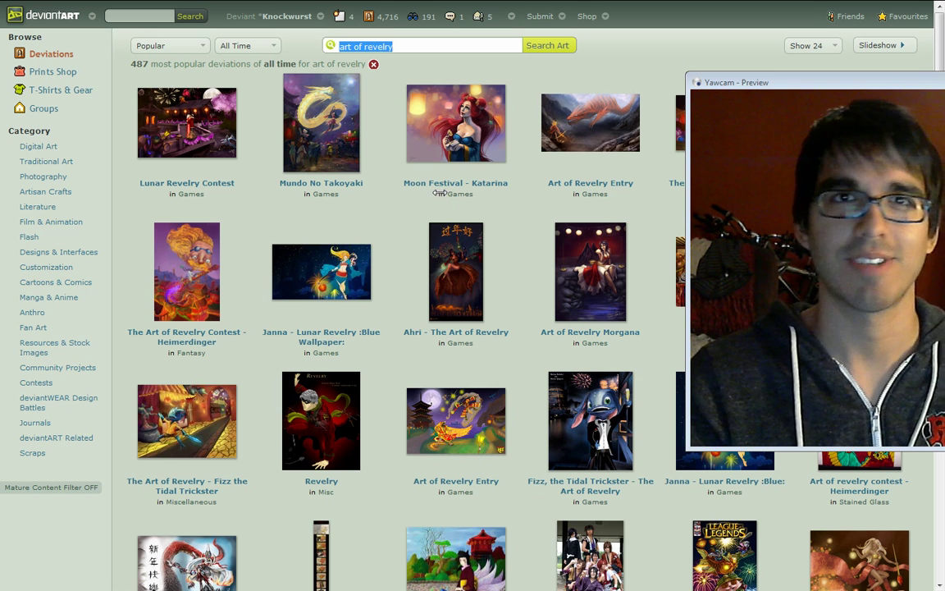
# - Minimize the browser, switch to Photoshop, and shrink and move the webcam preview clear of the blank canvas
pyautogui.moveTo(435, 7)
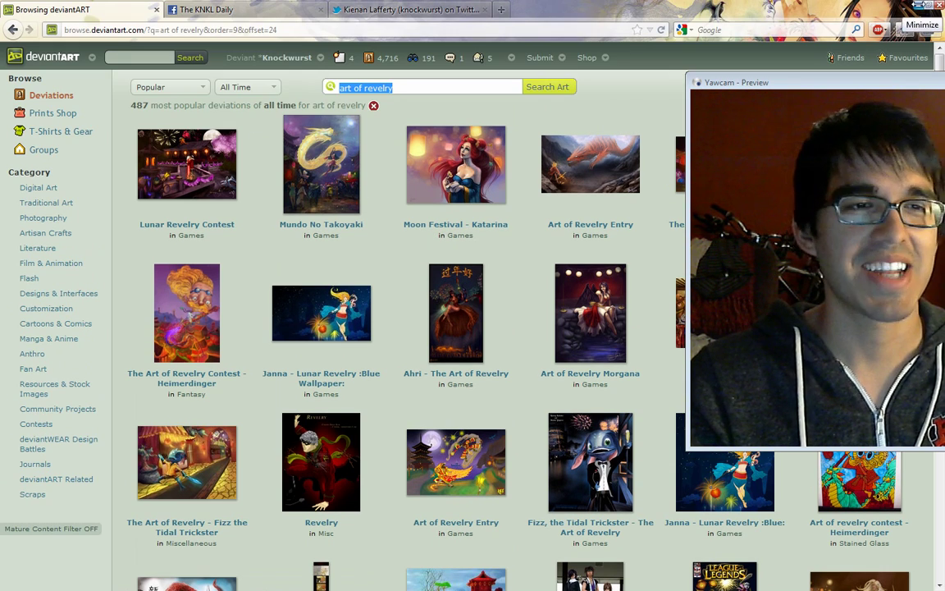
pyautogui.click(920, 6)
pyautogui.moveTo(874, 95); pyautogui.dragTo(417, 93)
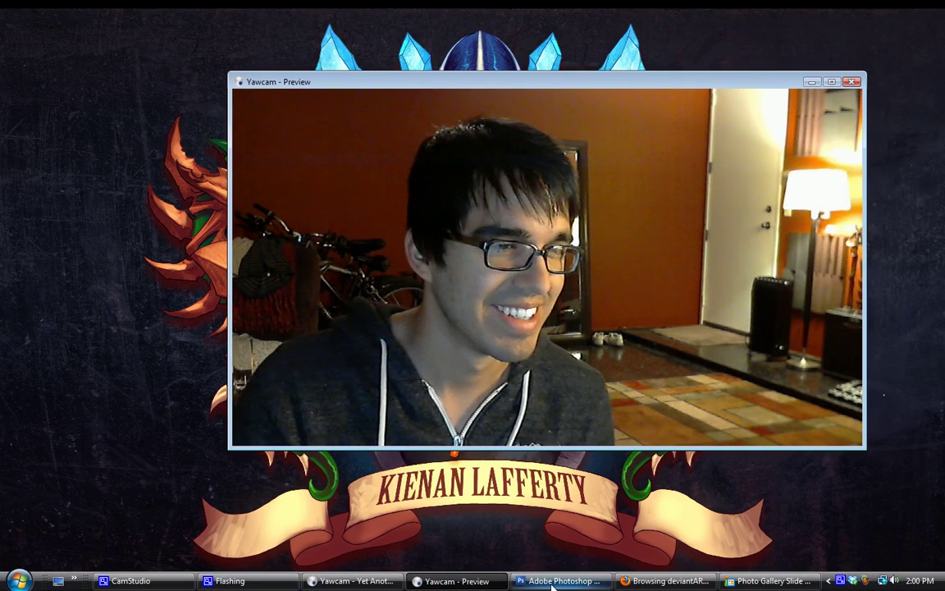
pyautogui.click(558, 581)
pyautogui.moveTo(392, 86); pyautogui.dragTo(517, 47)
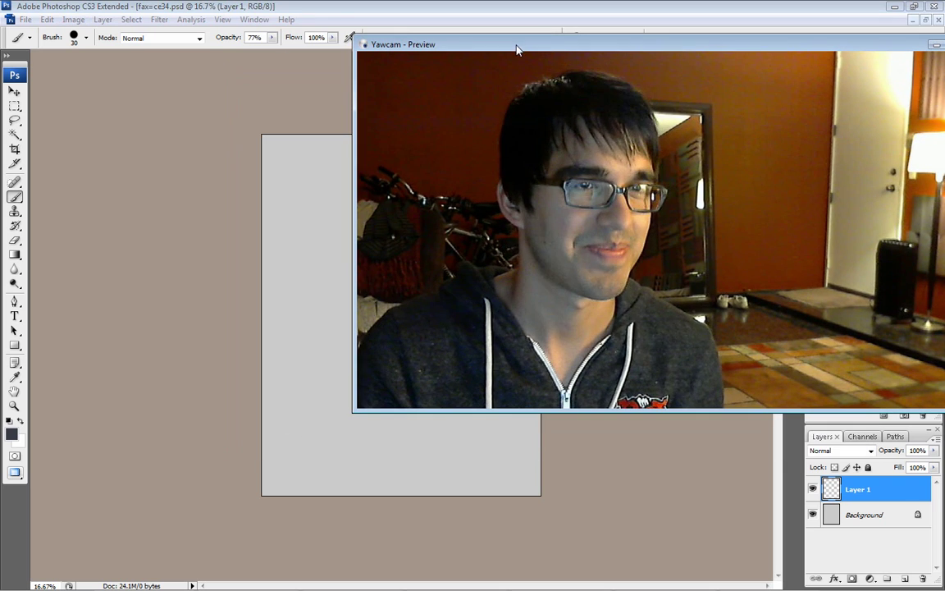
pyautogui.moveTo(351, 410); pyautogui.dragTo(648, 240)
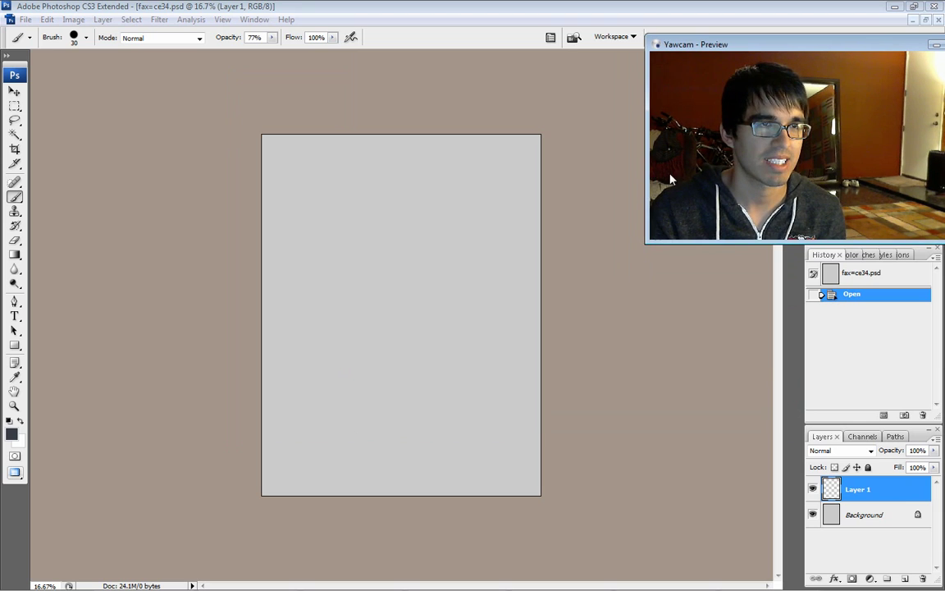
pyautogui.moveTo(744, 52); pyautogui.dragTo(773, 22)
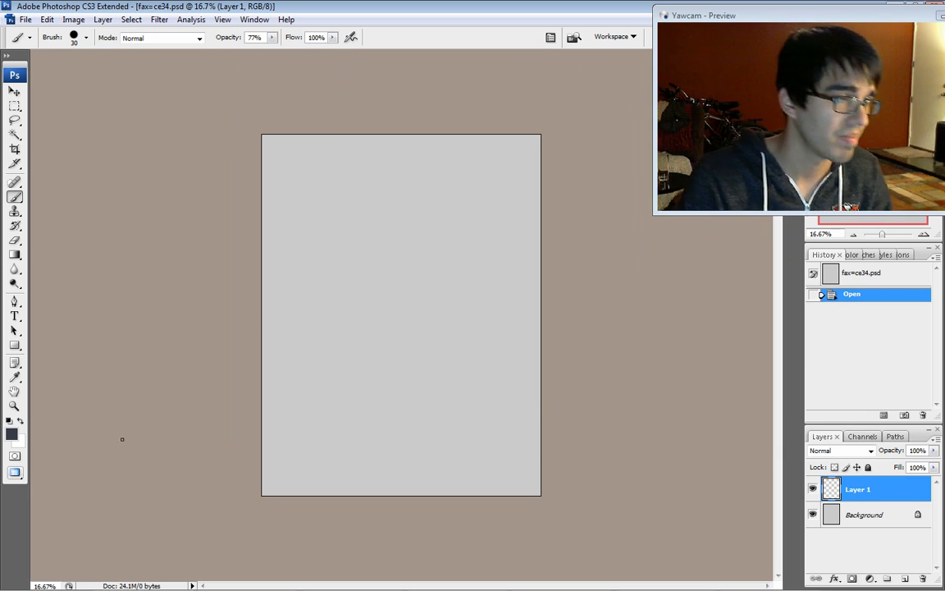
# - Set the foreground colour to a slightly lighter dark grey and activate the Brush tool
pyautogui.click(11, 434)
pyautogui.moveTo(143, 447)
pyautogui.mouseDown()
pyautogui.moveTo(135, 411)
pyautogui.moveTo(147, 421)
pyautogui.moveTo(141, 428)
pyautogui.mouseUp()
pyautogui.click(413, 319)
pyautogui.press('b')
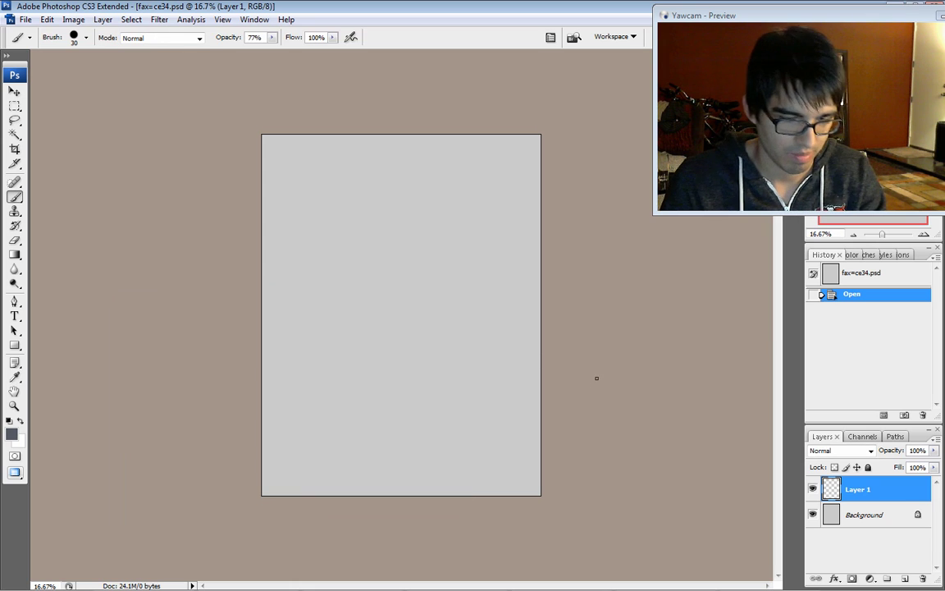
# - Sketch the curved front side of the face on Layer 1 from the forehead to the chin with overlapping strokes
pyautogui.hotkey('ctrl', '+')
pyautogui.hotkey('ctrl', '+')
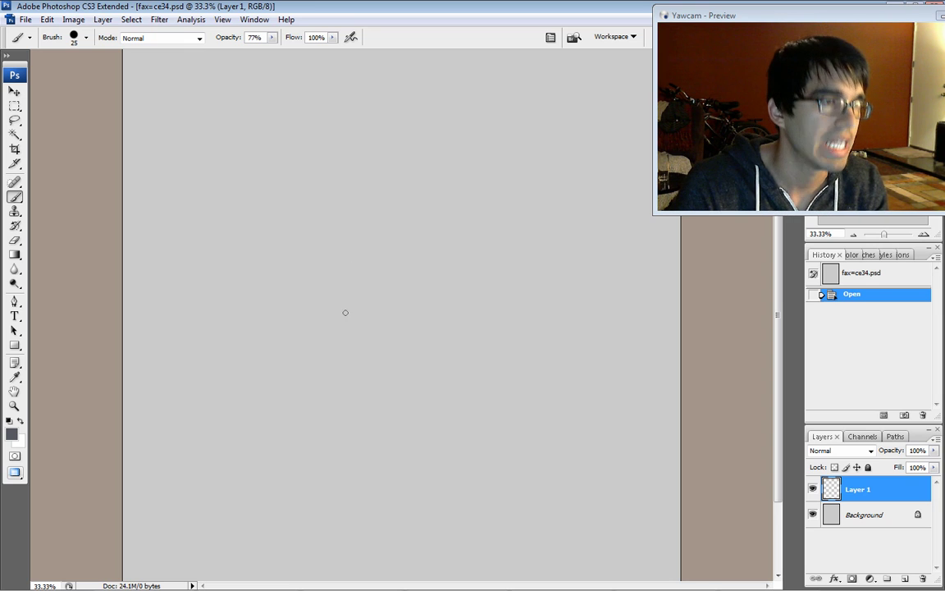
pyautogui.moveTo(332, 247); pyautogui.dragTo(362, 336)
pyautogui.moveTo(332, 248); pyautogui.dragTo(362, 336)
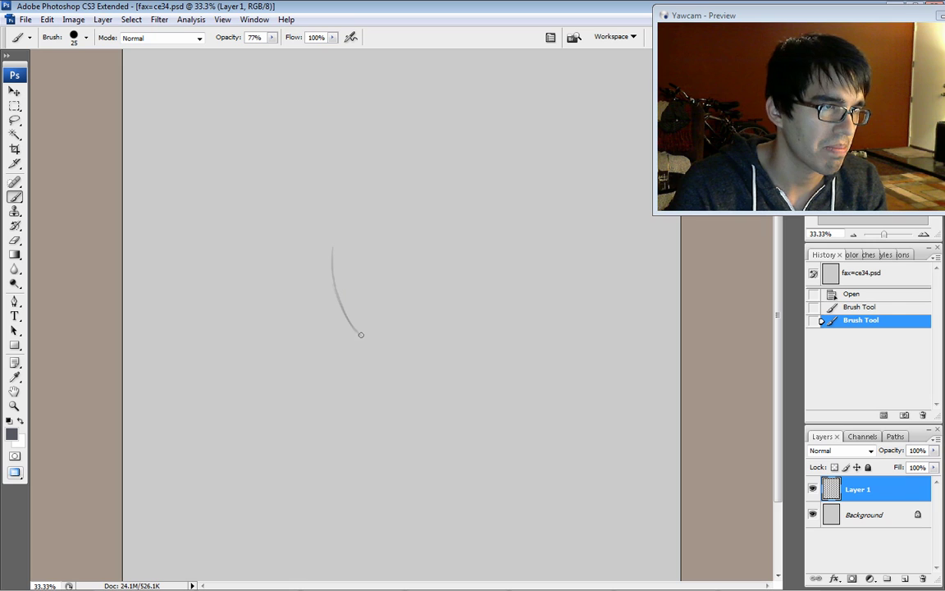
pyautogui.moveTo(331, 220); pyautogui.dragTo(345, 301)
pyautogui.moveTo(339, 194); pyautogui.dragTo(330, 265)
pyautogui.moveTo(334, 209); pyautogui.dragTo(330, 255)
pyautogui.moveTo(340, 180); pyautogui.dragTo(329, 246)
pyautogui.moveTo(338, 171); pyautogui.dragTo(330, 269)
# - Sketch the jawline, back of the head and rounded cranium to close the head's egg-shaped outline
pyautogui.moveTo(359, 335); pyautogui.dragTo(454, 302)
pyautogui.moveTo(476, 264); pyautogui.dragTo(468, 286)
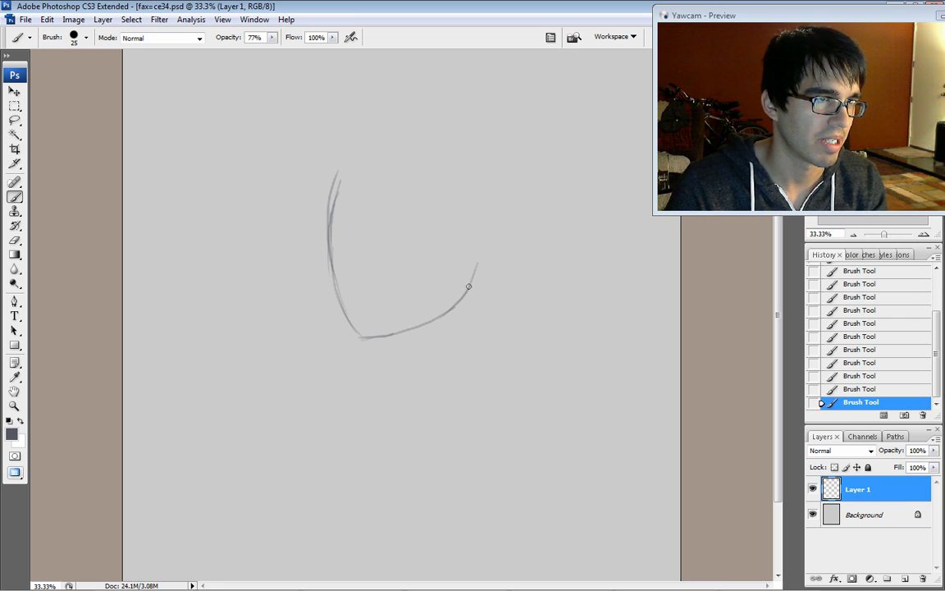
pyautogui.moveTo(484, 244); pyautogui.dragTo(471, 285)
pyautogui.moveTo(484, 161); pyautogui.dragTo(479, 264)
pyautogui.moveTo(490, 181); pyautogui.dragTo(487, 231)
pyautogui.moveTo(472, 138); pyautogui.dragTo(490, 213)
pyautogui.moveTo(483, 166)
pyautogui.mouseDown()
pyautogui.moveTo(402, 121)
pyautogui.moveTo(436, 130)
pyautogui.moveTo(369, 134)
pyautogui.moveTo(399, 118)
pyautogui.moveTo(331, 199)
pyautogui.moveTo(325, 226)
pyautogui.moveTo(401, 320)
pyautogui.moveTo(365, 336)
pyautogui.mouseUp()
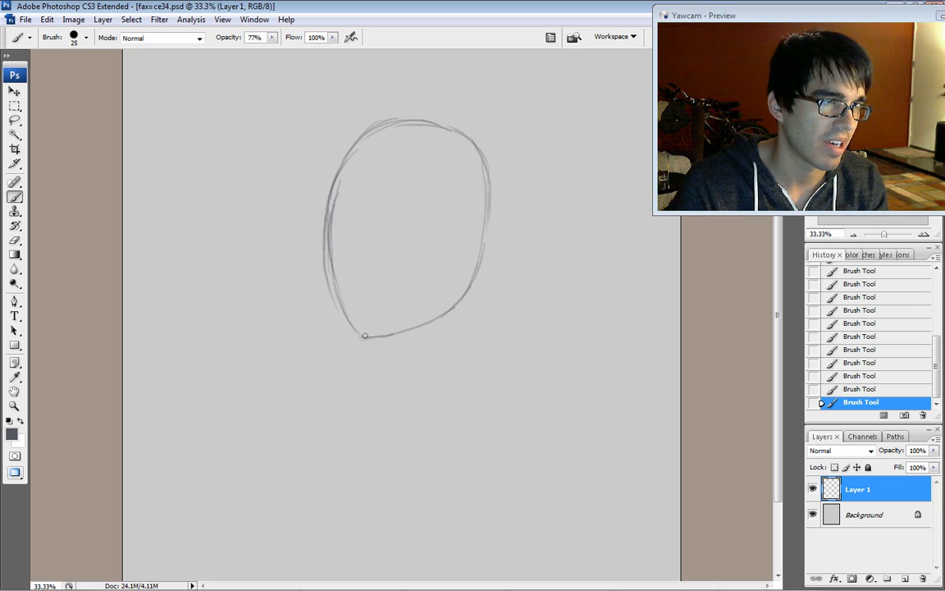
# - Draw a curved vertical centre line on the face from the top of the head to the chin
pyautogui.moveTo(485, 254)
pyautogui.mouseDown()
pyautogui.moveTo(478, 134)
pyautogui.moveTo(476, 145)
pyautogui.moveTo(400, 116)
pyautogui.moveTo(413, 119)
pyautogui.moveTo(368, 138)
pyautogui.moveTo(326, 233)
pyautogui.moveTo(329, 186)
pyautogui.moveTo(341, 286)
pyautogui.moveTo(365, 326)
pyautogui.moveTo(351, 243)
pyautogui.mouseUp()
pyautogui.moveTo(353, 306); pyautogui.dragTo(355, 205)
pyautogui.moveTo(352, 261); pyautogui.dragTo(361, 171)
pyautogui.moveTo(352, 298); pyautogui.dragTo(381, 140)
pyautogui.moveTo(358, 212); pyautogui.dragTo(399, 118)
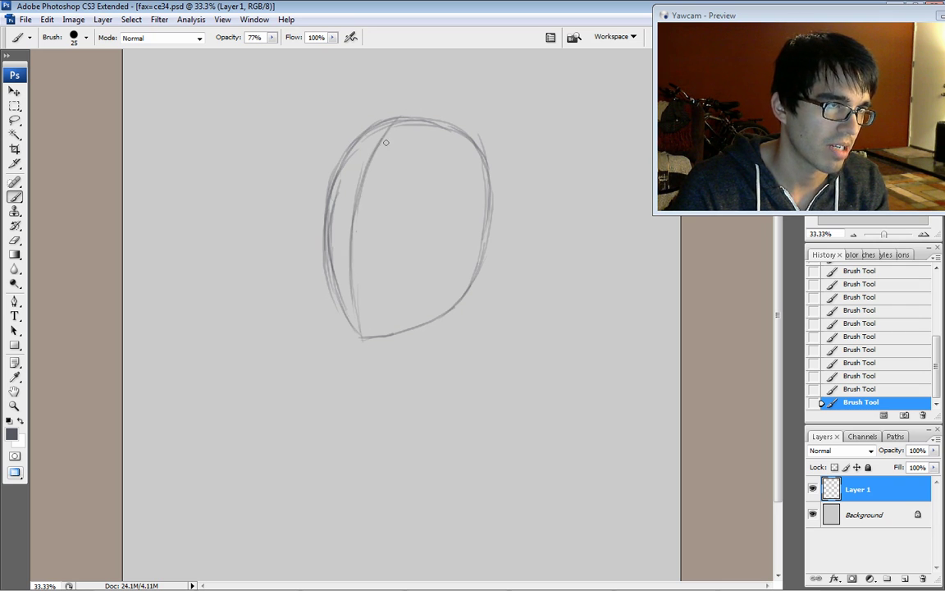
pyautogui.moveTo(351, 264); pyautogui.dragTo(387, 154)
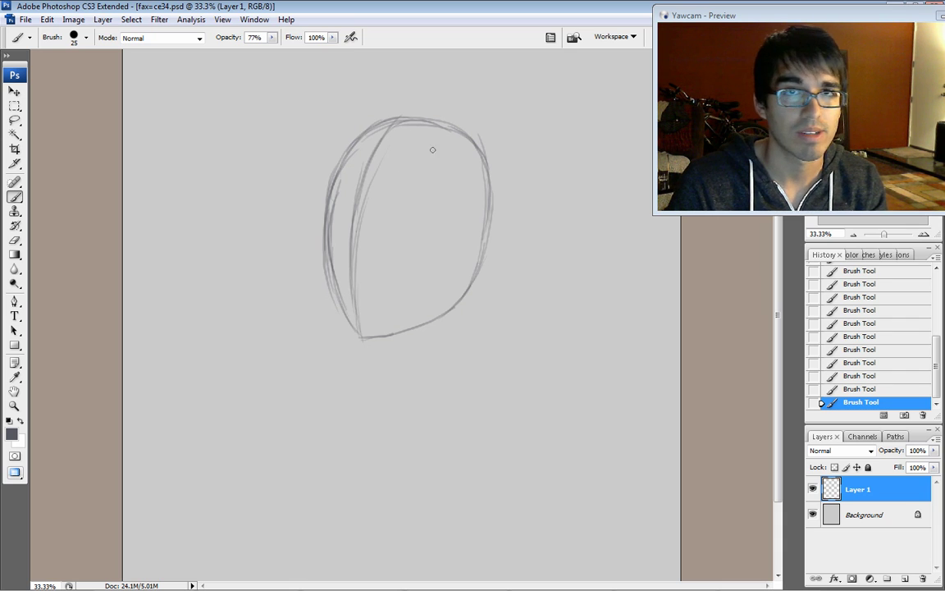
# - Draw the curved eye line across the head and an arc separating the front of the face from its side
pyautogui.moveTo(328, 238)
pyautogui.mouseDown()
pyautogui.moveTo(472, 244)
pyautogui.moveTo(329, 248)
pyautogui.moveTo(471, 249)
pyautogui.mouseUp()
pyautogui.moveTo(334, 230); pyautogui.dragTo(427, 255)
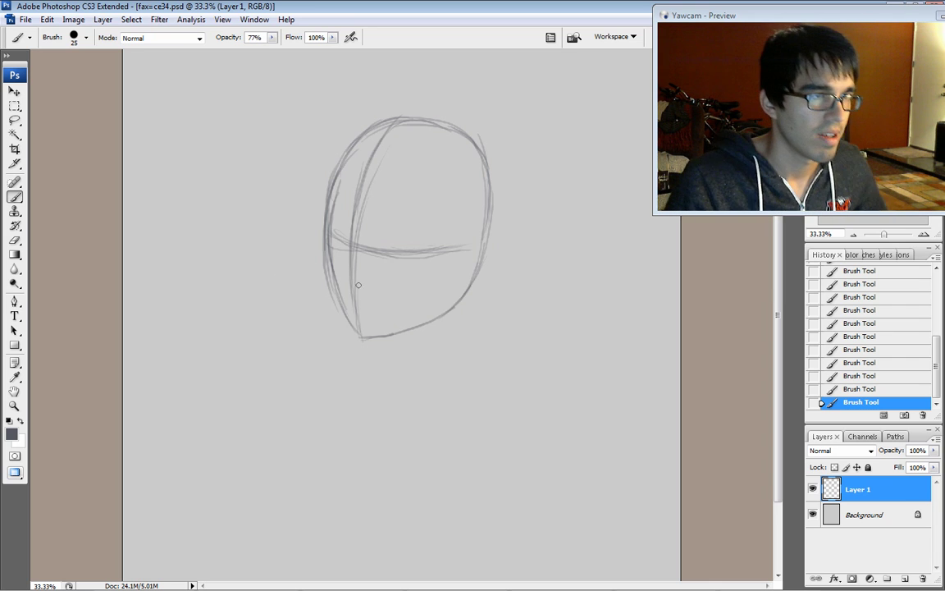
pyautogui.moveTo(411, 325)
pyautogui.mouseDown()
pyautogui.moveTo(432, 291)
pyautogui.moveTo(443, 209)
pyautogui.moveTo(393, 157)
pyautogui.moveTo(324, 161)
pyautogui.mouseUp()
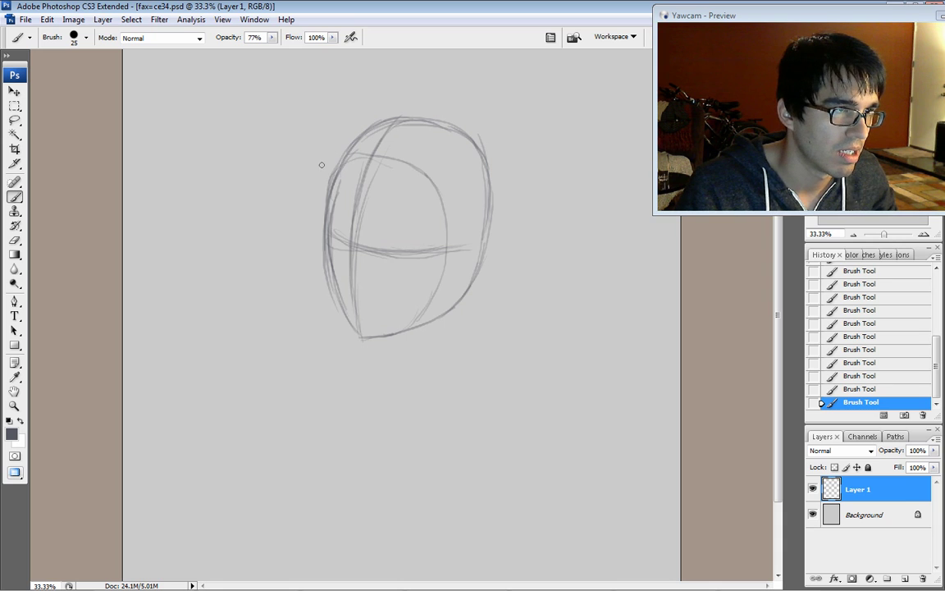
# - Sketch straight perspective box lines around the head to show the planes of the face
pyautogui.moveTo(533, 131); pyautogui.dragTo(396, 199)
pyautogui.moveTo(424, 100); pyautogui.dragTo(247, 187)
pyautogui.moveTo(318, 151)
pyautogui.mouseDown()
pyautogui.moveTo(450, 174)
pyautogui.moveTo(431, 324)
pyautogui.mouseUp()
pyautogui.moveTo(302, 315); pyautogui.dragTo(303, 163)
pyautogui.moveTo(303, 164)
pyautogui.mouseDown()
pyautogui.moveTo(299, 314)
pyautogui.moveTo(413, 353)
pyautogui.moveTo(436, 214)
pyautogui.mouseUp()
pyautogui.moveTo(311, 219); pyautogui.dragTo(431, 262)
pyautogui.moveTo(349, 326); pyautogui.dragTo(353, 168)
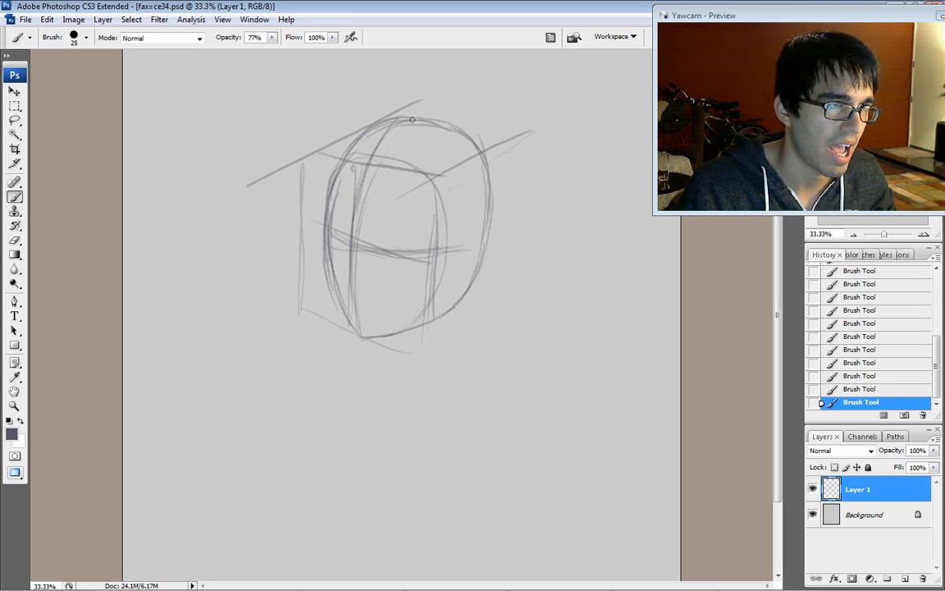
# - Mark dots at the head's top, middle and jaw edge
pyautogui.moveTo(415, 119); pyautogui.dragTo(417, 118)
pyautogui.moveTo(411, 329); pyautogui.dragTo(413, 328)
pyautogui.click(411, 219)
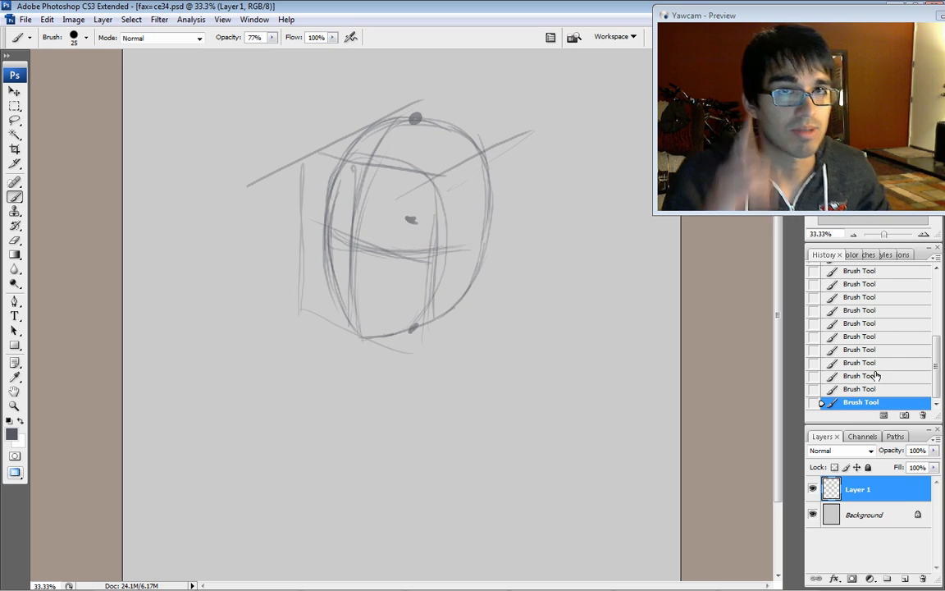
# - Step back through the history to remove the dots and the most recent box lines
pyautogui.click(872, 338)
pyautogui.click(875, 299)
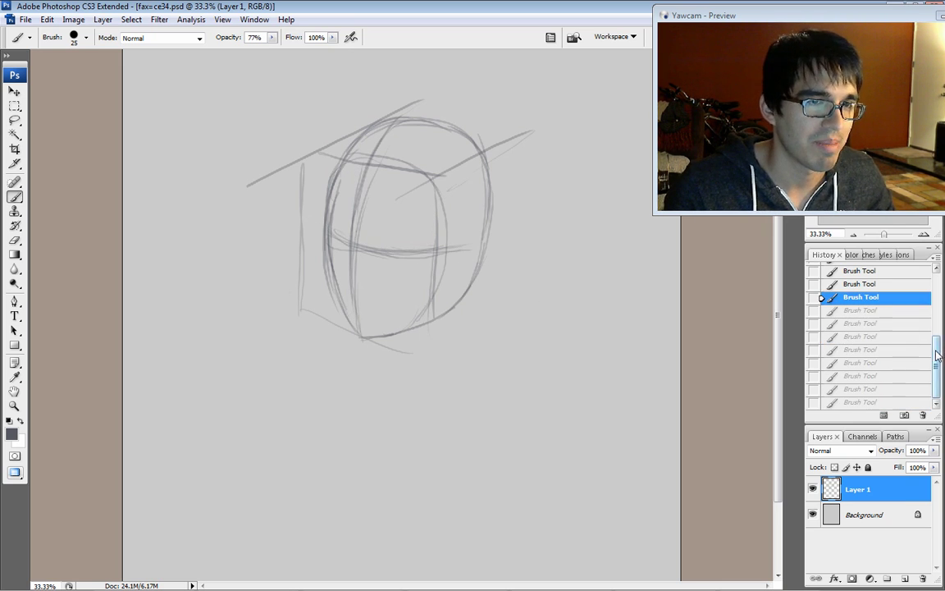
pyautogui.scroll(3, 891, 310)
pyautogui.click(888, 299)
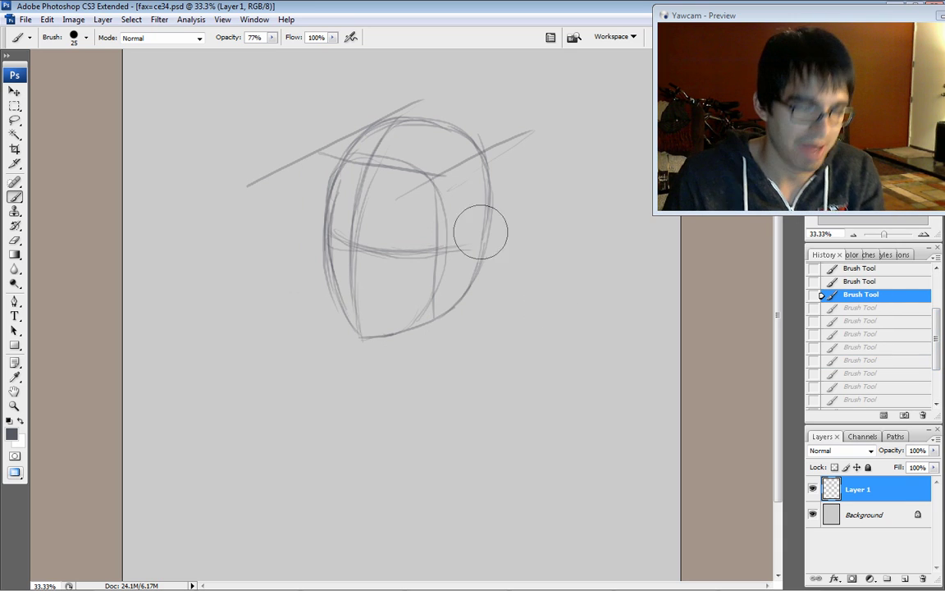
# - Erase the remaining box lines around the forehead and upper head with a smaller eraser
pyautogui.press('[')
pyautogui.press('[')
pyautogui.press('[')
pyautogui.press('[')
pyautogui.moveTo(441, 177); pyautogui.dragTo(435, 179)
pyautogui.moveTo(529, 133)
pyautogui.mouseDown()
pyautogui.moveTo(416, 169)
pyautogui.moveTo(317, 150)
pyautogui.mouseUp()
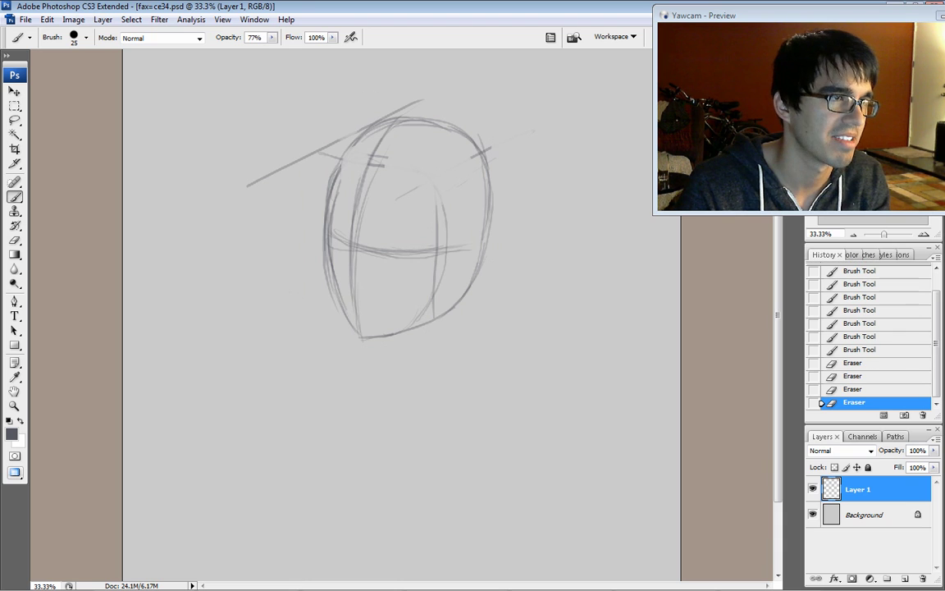
pyautogui.moveTo(418, 93)
pyautogui.mouseDown()
pyautogui.moveTo(259, 202)
pyautogui.moveTo(263, 185)
pyautogui.mouseUp()
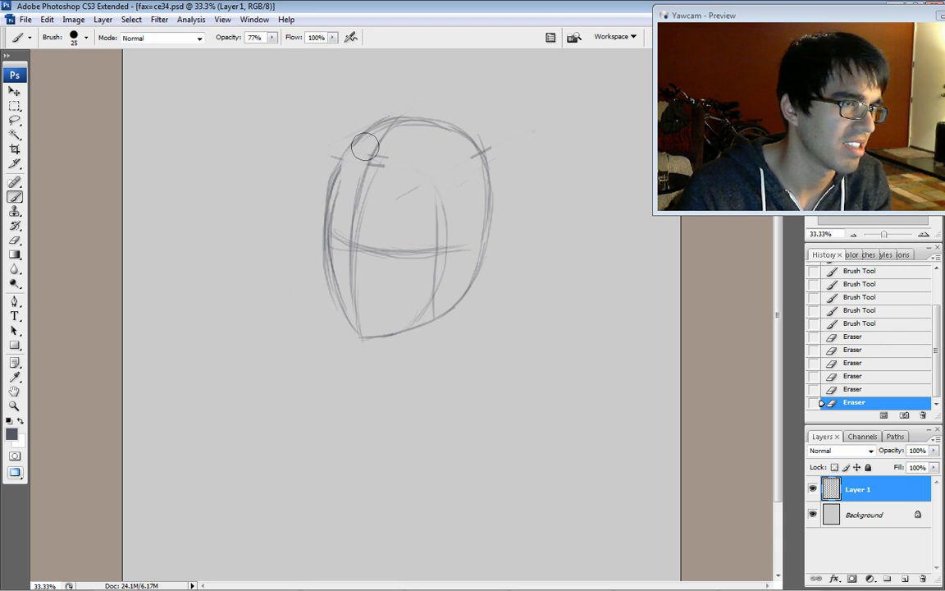
pyautogui.moveTo(396, 160); pyautogui.dragTo(390, 165)
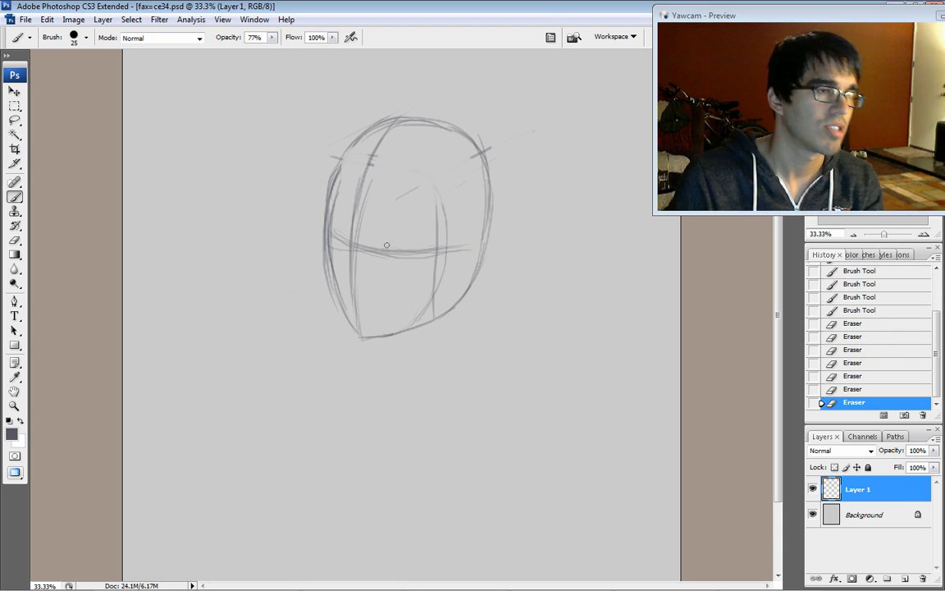
# - Darken the centre line below the eye line and extend the eye line to the back of the head
pyautogui.moveTo(359, 247); pyautogui.dragTo(358, 306)
pyautogui.moveTo(356, 246); pyautogui.dragTo(357, 316)
pyautogui.moveTo(355, 275)
pyautogui.mouseDown()
pyautogui.moveTo(354, 235)
pyautogui.moveTo(379, 249)
pyautogui.mouseUp()
pyautogui.moveTo(354, 244)
pyautogui.mouseDown()
pyautogui.moveTo(404, 255)
pyautogui.moveTo(460, 247)
pyautogui.mouseUp()
pyautogui.moveTo(386, 251); pyautogui.dragTo(447, 249)
pyautogui.moveTo(411, 252)
pyautogui.mouseDown()
pyautogui.moveTo(494, 234)
pyautogui.moveTo(482, 239)
pyautogui.mouseUp()
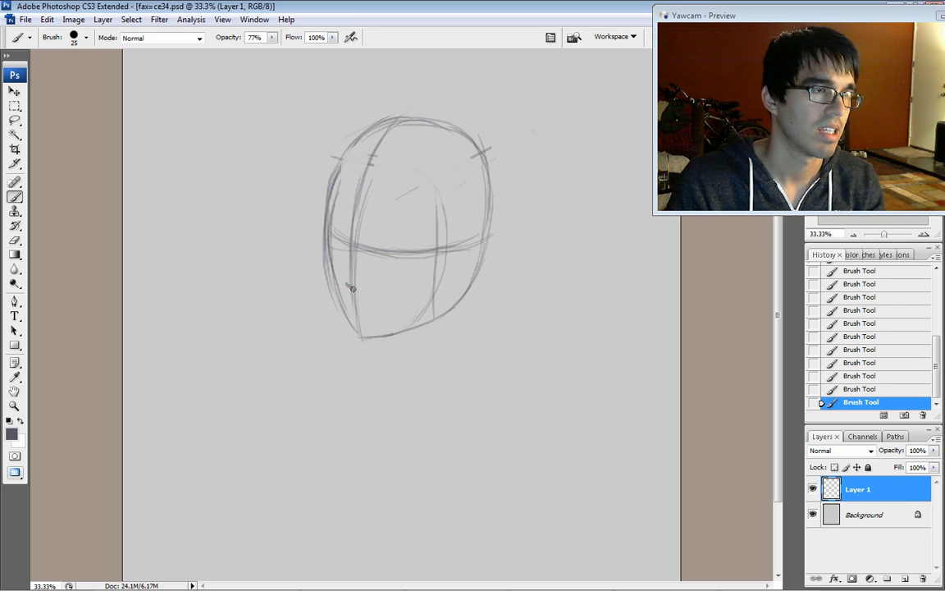
# - Try a rounded nose shape on the centre line below the eye line and erase it
pyautogui.moveTo(350, 285)
pyautogui.mouseDown()
pyautogui.moveTo(352, 263)
pyautogui.moveTo(359, 286)
pyautogui.moveTo(363, 273)
pyautogui.moveTo(349, 266)
pyautogui.moveTo(363, 265)
pyautogui.moveTo(367, 283)
pyautogui.mouseUp()
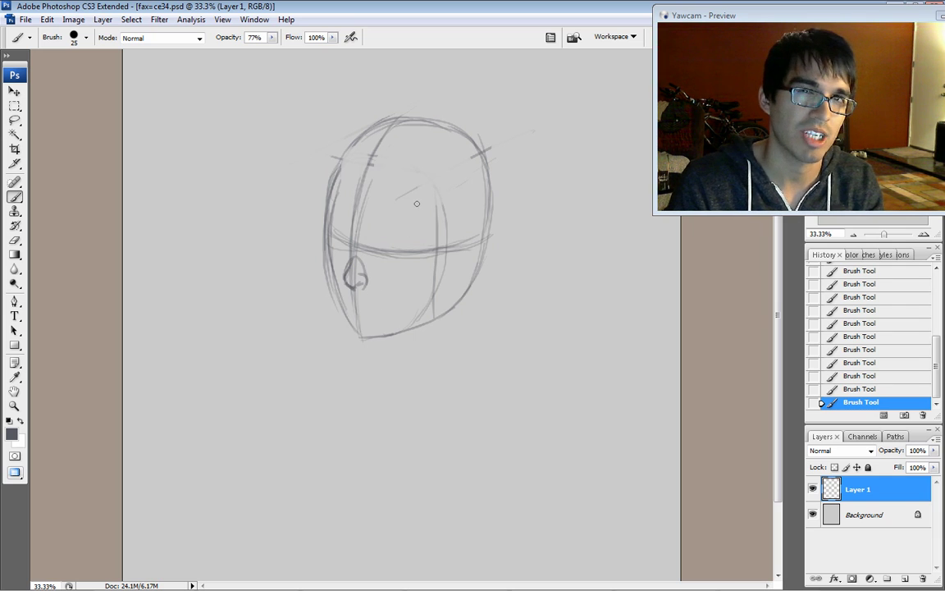
pyautogui.moveTo(355, 279)
pyautogui.mouseDown()
pyautogui.moveTo(348, 270)
pyautogui.moveTo(354, 277)
pyautogui.mouseUp()
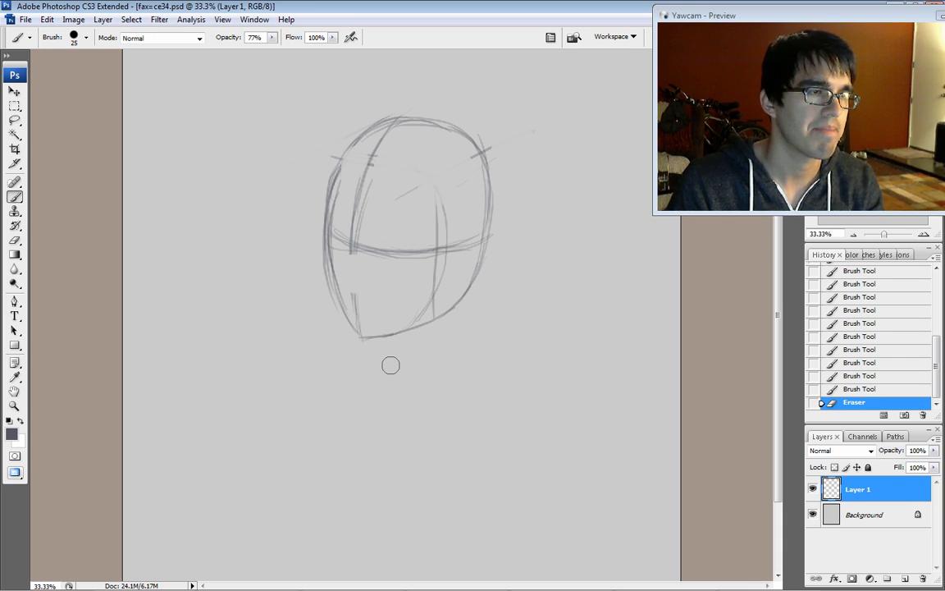
pyautogui.click(830, 376)
pyautogui.click(845, 363)
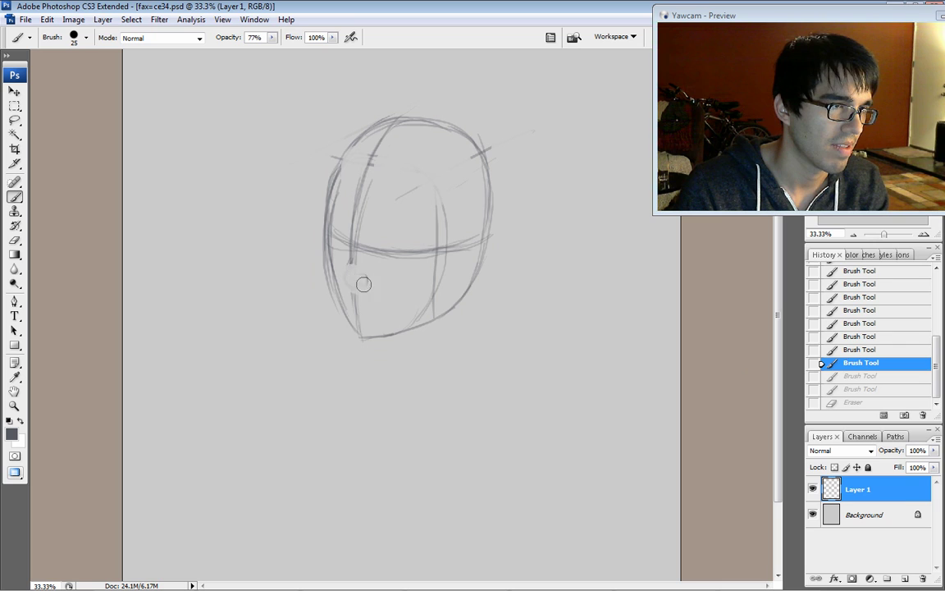
pyautogui.hotkey('ctrl', 'shift', 'z')
pyautogui.hotkey('ctrl', 'shift', 'z')
pyautogui.hotkey('ctrl', 'shift', 'z')
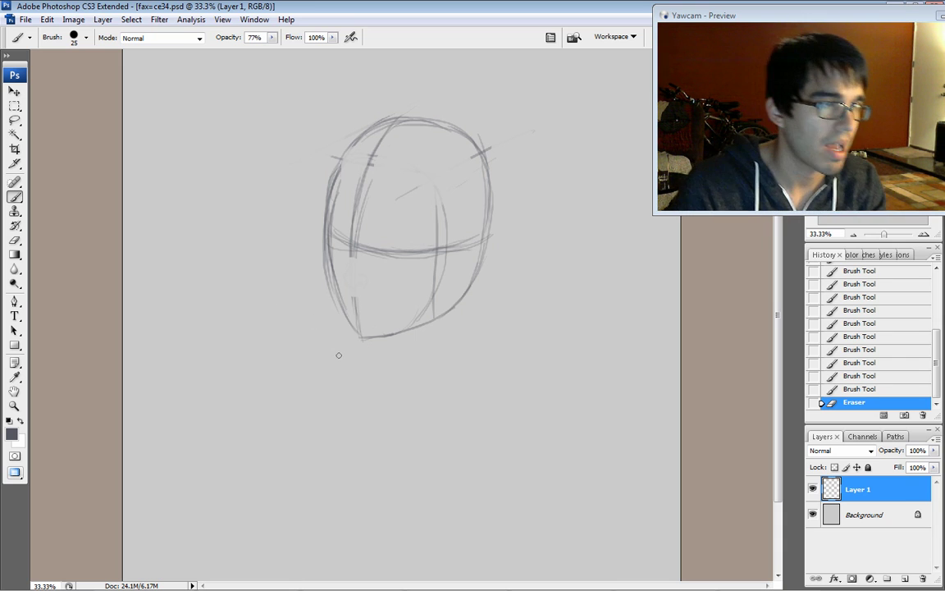
# - Redraw the centre line from brow to chin as an angled nose profile and erase stray marks around the bridge
pyautogui.moveTo(355, 302); pyautogui.dragTo(361, 335)
pyautogui.moveTo(345, 266); pyautogui.dragTo(361, 334)
pyautogui.moveTo(345, 268); pyautogui.dragTo(361, 332)
pyautogui.moveTo(347, 283); pyautogui.dragTo(359, 328)
pyautogui.moveTo(353, 298); pyautogui.dragTo(360, 333)
pyautogui.moveTo(346, 277); pyautogui.dragTo(361, 336)
pyautogui.moveTo(354, 300); pyautogui.dragTo(360, 332)
pyautogui.moveTo(342, 257); pyautogui.dragTo(347, 283)
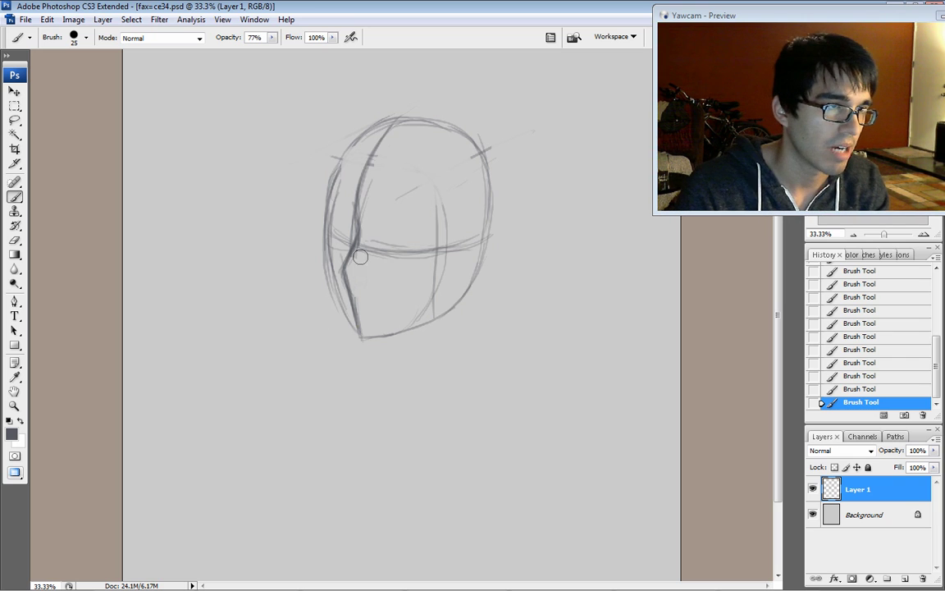
pyautogui.moveTo(332, 212); pyautogui.dragTo(327, 193)
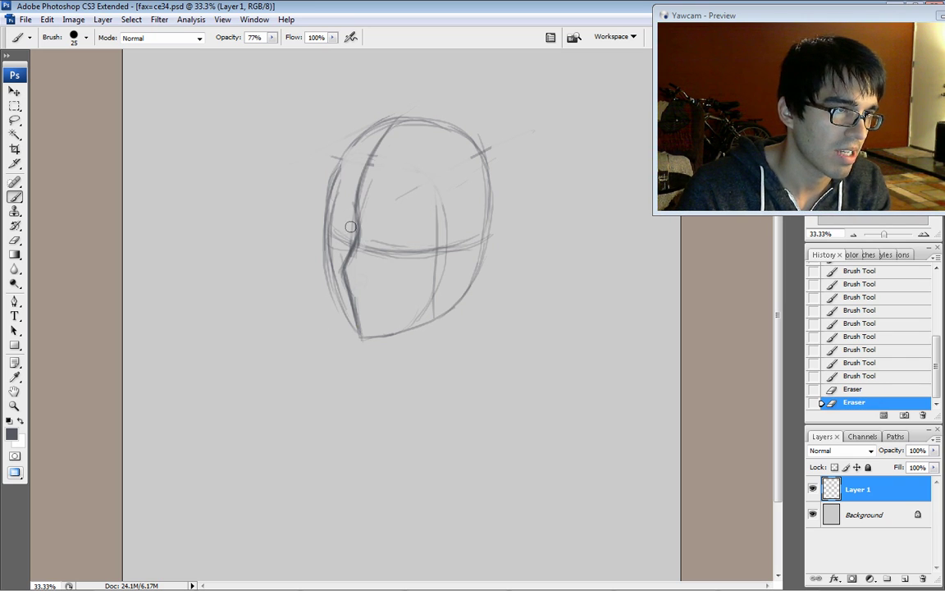
pyautogui.moveTo(350, 226); pyautogui.dragTo(349, 245)
# - Darken the slope of the nose bridge and sketch the nose tip with a curved nostril line
pyautogui.moveTo(355, 283); pyautogui.dragTo(361, 309)
pyautogui.moveTo(356, 243); pyautogui.dragTo(345, 266)
pyautogui.moveTo(354, 248); pyautogui.dragTo(343, 269)
pyautogui.moveTo(353, 252); pyautogui.dragTo(344, 269)
pyautogui.moveTo(358, 238); pyautogui.dragTo(345, 276)
pyautogui.moveTo(343, 271); pyautogui.dragTo(345, 280)
pyautogui.moveTo(343, 275); pyautogui.dragTo(345, 282)
pyautogui.moveTo(341, 276); pyautogui.dragTo(346, 282)
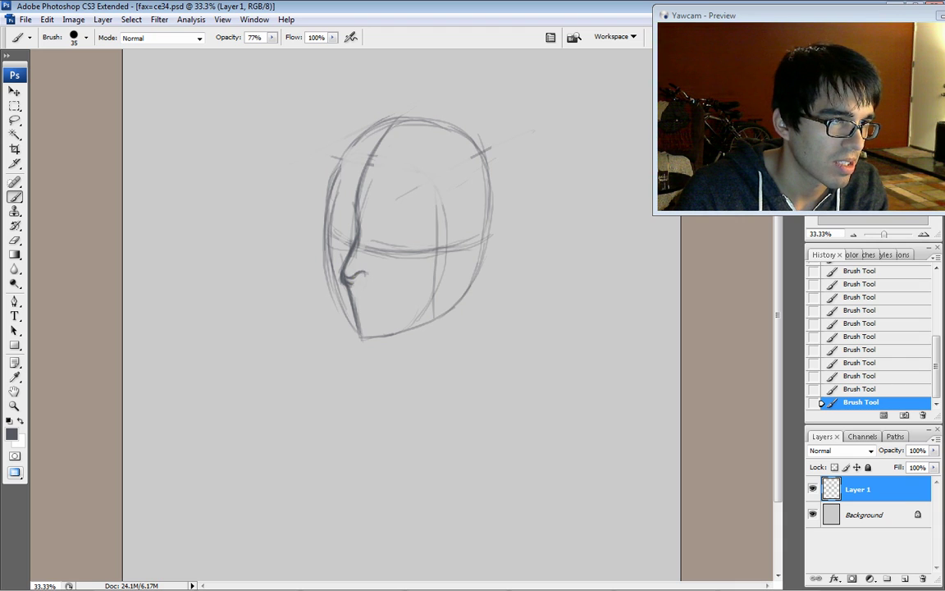
# - Refine the nostril and outer wing of the nose with a size 20 brush and light erasing
pyautogui.press('[')
pyautogui.press('[')
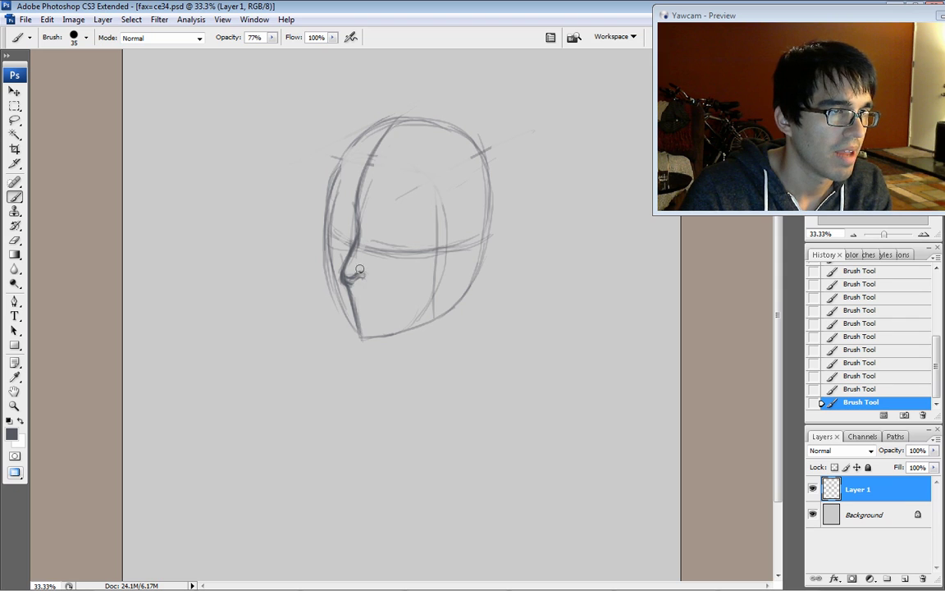
pyautogui.moveTo(353, 272); pyautogui.dragTo(352, 287)
pyautogui.moveTo(348, 288)
pyautogui.mouseDown()
pyautogui.moveTo(340, 275)
pyautogui.moveTo(370, 271)
pyautogui.moveTo(364, 264)
pyautogui.mouseUp()
pyautogui.moveTo(366, 268); pyautogui.dragTo(361, 263)
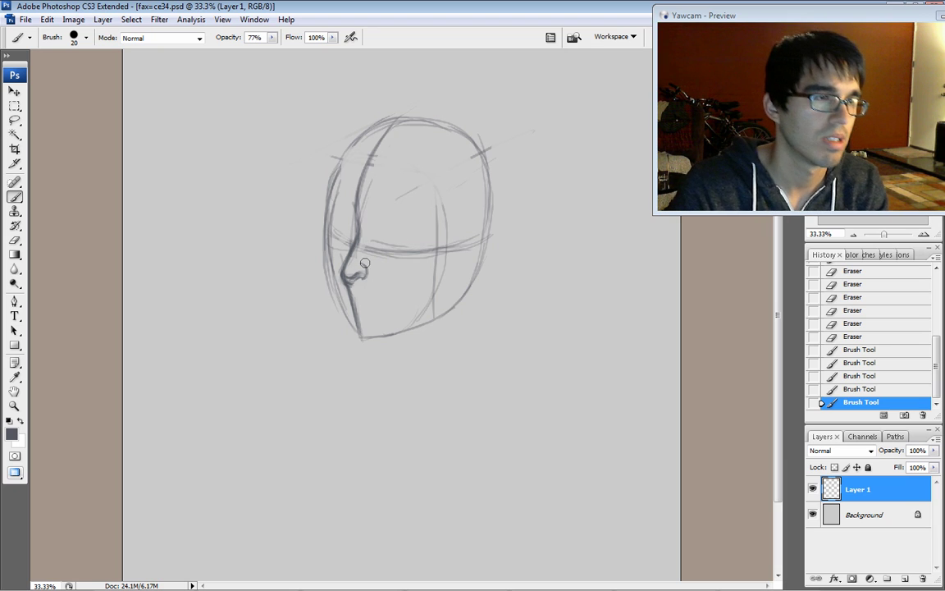
pyautogui.moveTo(362, 260); pyautogui.dragTo(372, 271)
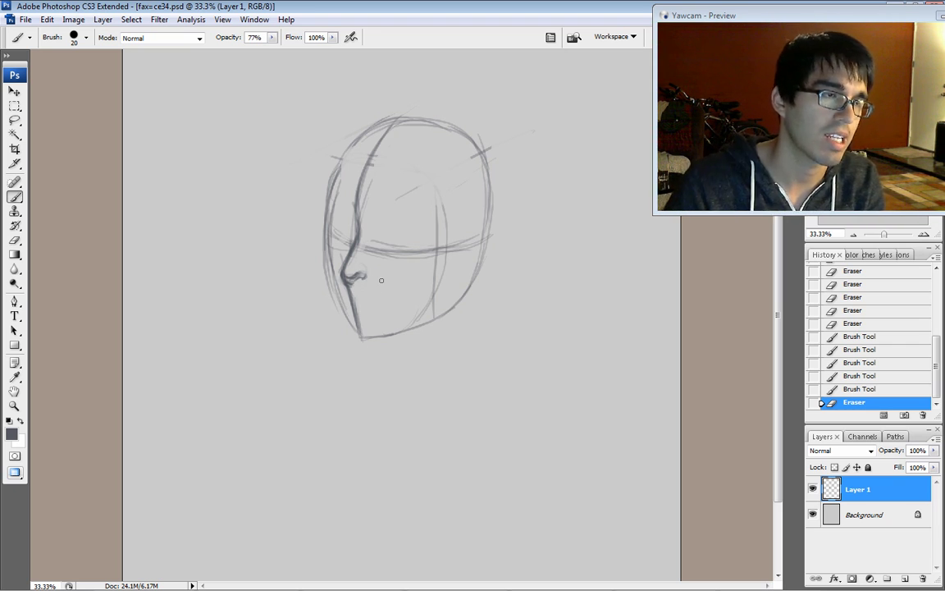
# - Erase the centre line just below the nose and redraw the short groove between nose base and upper lip
pyautogui.moveTo(349, 287); pyautogui.dragTo(352, 286)
pyautogui.moveTo(347, 288); pyautogui.dragTo(340, 256)
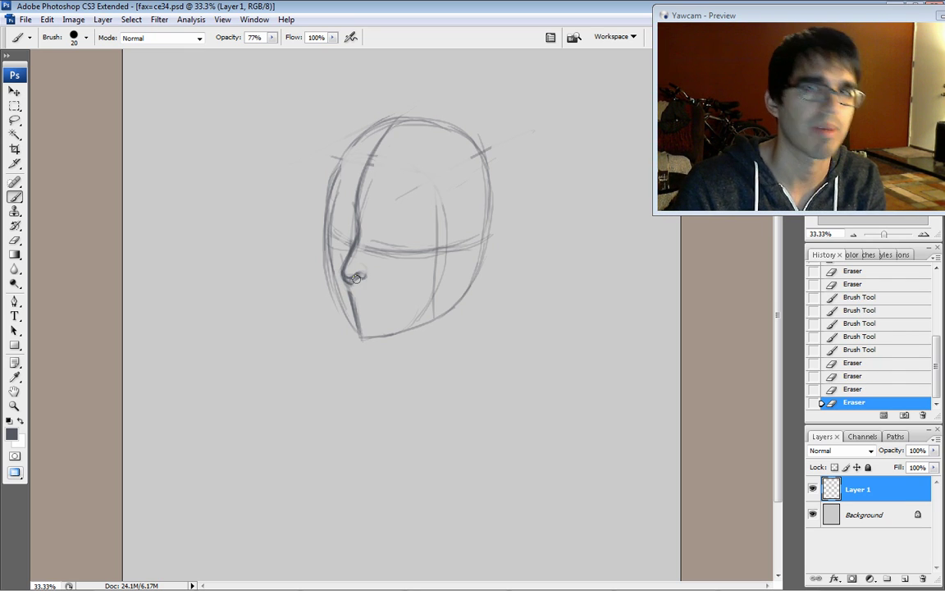
pyautogui.moveTo(349, 286); pyautogui.dragTo(351, 285)
pyautogui.moveTo(352, 285); pyautogui.dragTo(357, 279)
pyautogui.moveTo(353, 281); pyautogui.dragTo(361, 279)
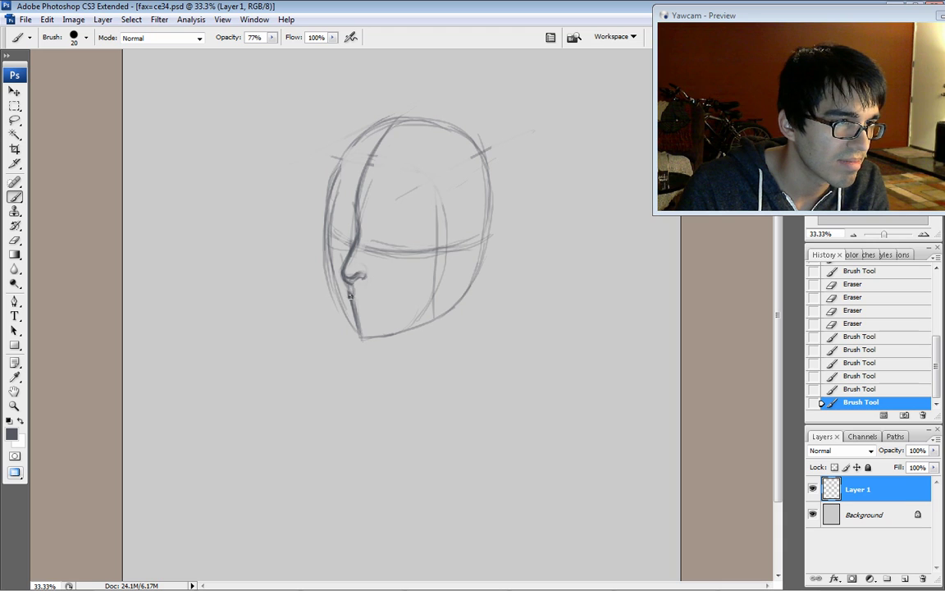
# - Draw the slanted mouth line across the centre line below the nose and thicken it into an upper lip
pyautogui.moveTo(338, 274); pyautogui.dragTo(355, 298)
pyautogui.moveTo(343, 296); pyautogui.dragTo(355, 297)
pyautogui.moveTo(343, 296); pyautogui.dragTo(356, 299)
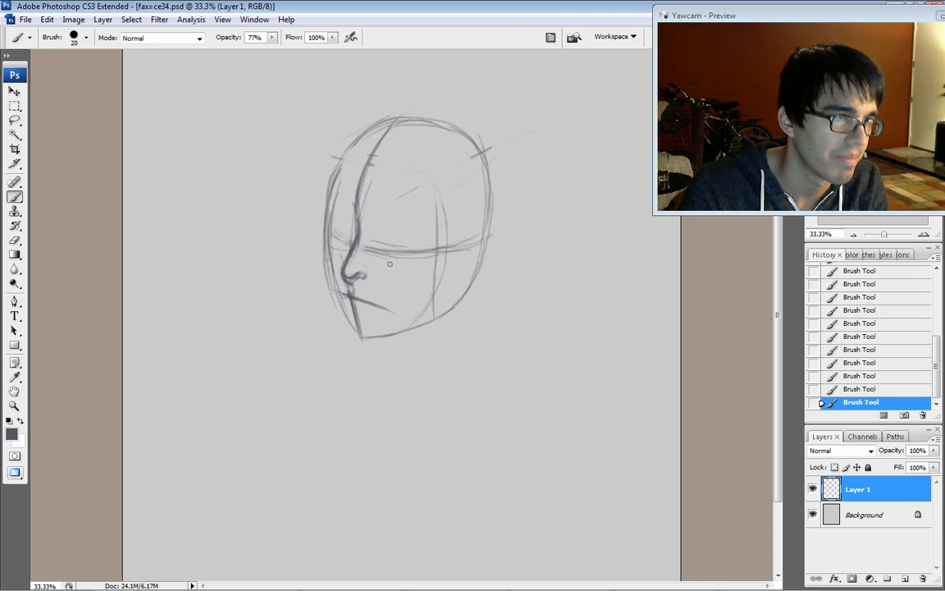
pyautogui.moveTo(352, 293)
pyautogui.mouseDown()
pyautogui.moveTo(395, 320)
pyautogui.moveTo(364, 293)
pyautogui.moveTo(372, 321)
pyautogui.moveTo(354, 297)
pyautogui.mouseUp()
pyautogui.moveTo(350, 295); pyautogui.dragTo(366, 301)
pyautogui.moveTo(356, 298)
pyautogui.mouseDown()
pyautogui.moveTo(376, 304)
pyautogui.moveTo(361, 298)
pyautogui.mouseUp()
pyautogui.moveTo(345, 294); pyautogui.dragTo(375, 303)
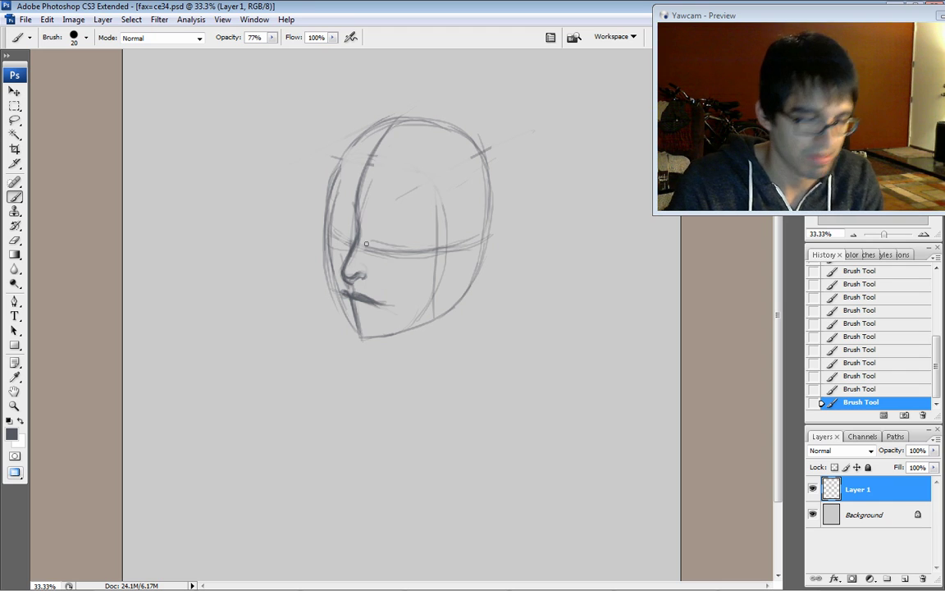
pyautogui.moveTo(345, 292); pyautogui.dragTo(361, 298)
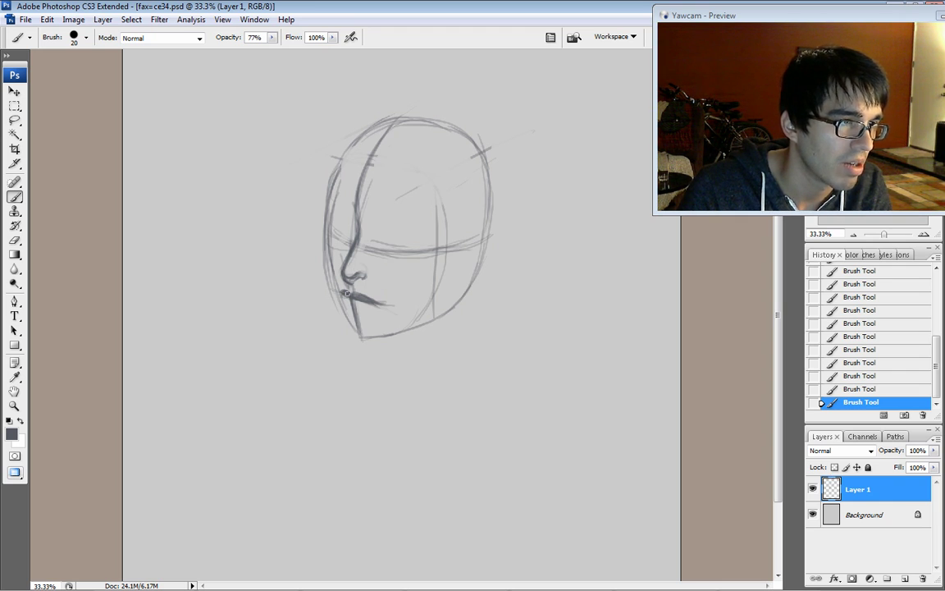
# - Step back past the closed lower-lip outline and draw a short edge down from the far mouth corner, trimming it with the eraser
pyautogui.moveTo(343, 292); pyautogui.dragTo(354, 296)
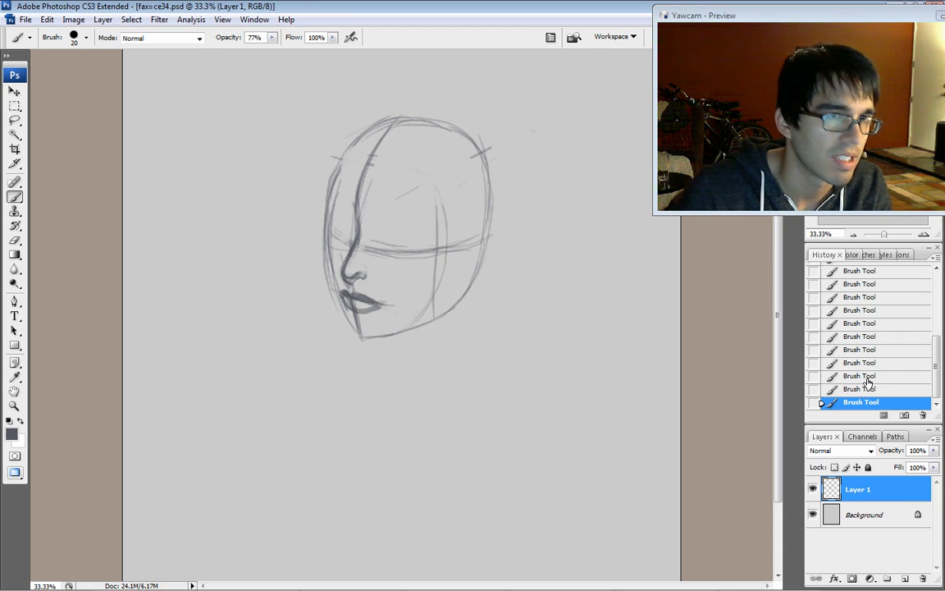
pyautogui.click(857, 349)
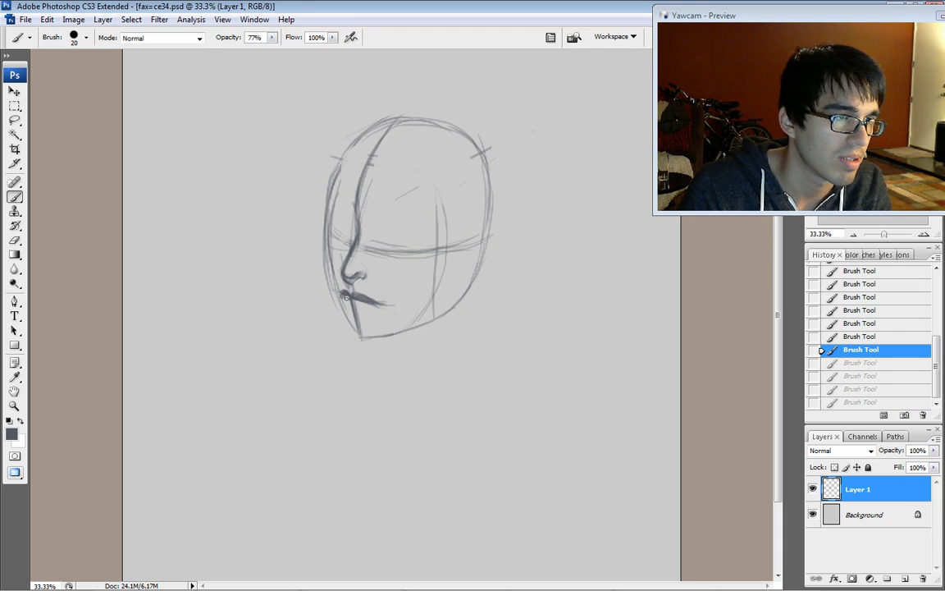
pyautogui.moveTo(342, 294); pyautogui.dragTo(340, 304)
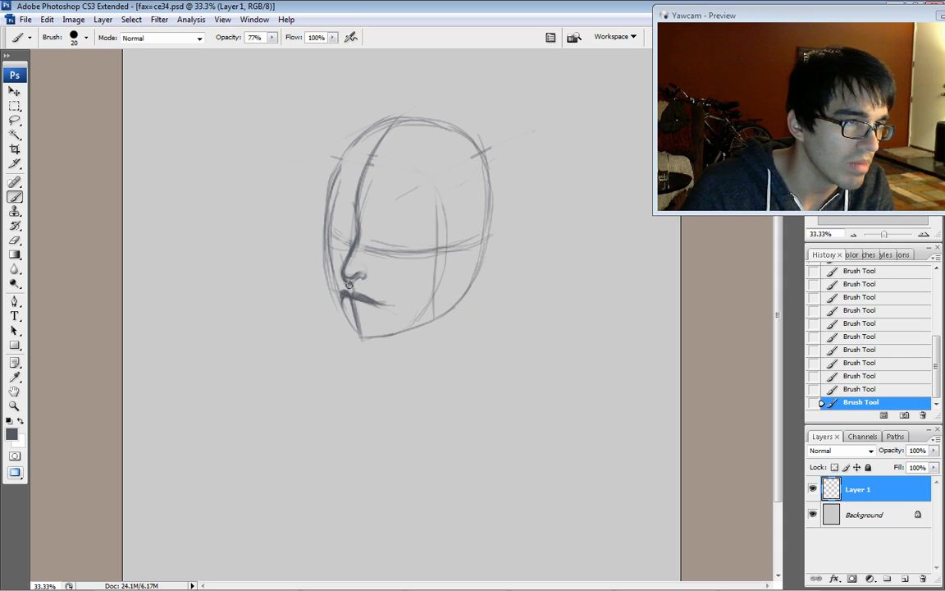
pyautogui.moveTo(340, 295)
pyautogui.mouseDown()
pyautogui.moveTo(337, 287)
pyautogui.moveTo(341, 305)
pyautogui.mouseUp()
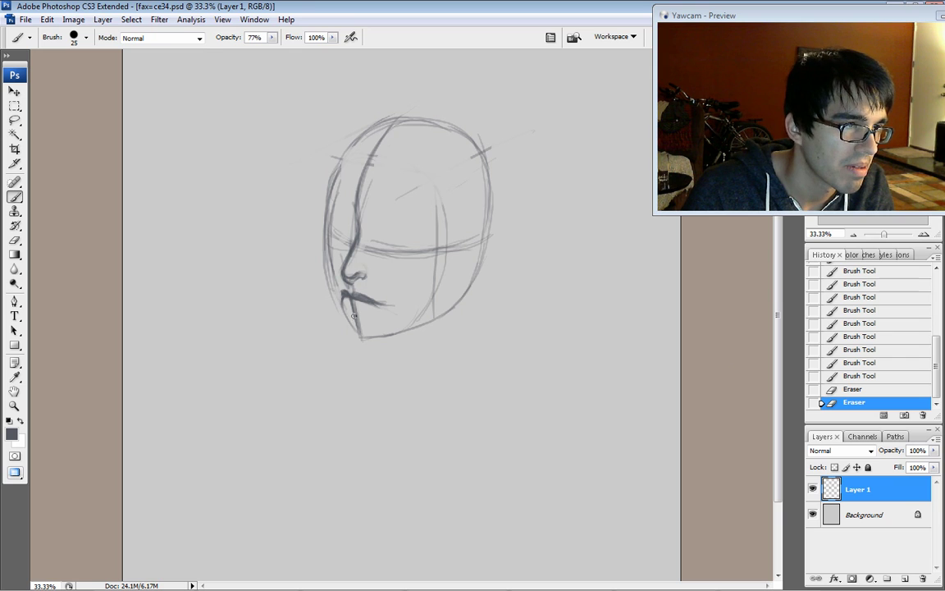
# - Shade the area under the lower lip around the centre line with a size 40 brush
pyautogui.press(']')
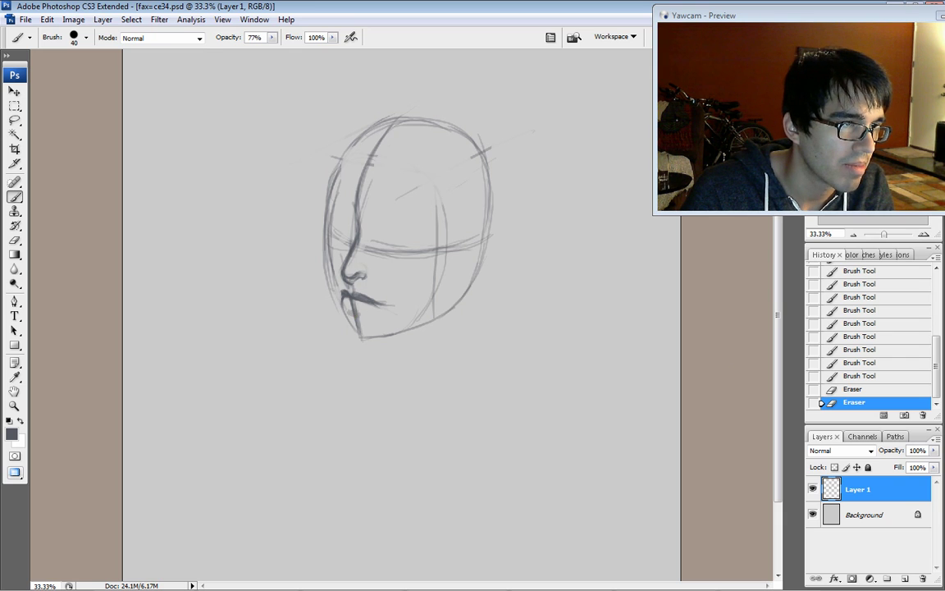
pyautogui.moveTo(351, 312); pyautogui.dragTo(361, 313)
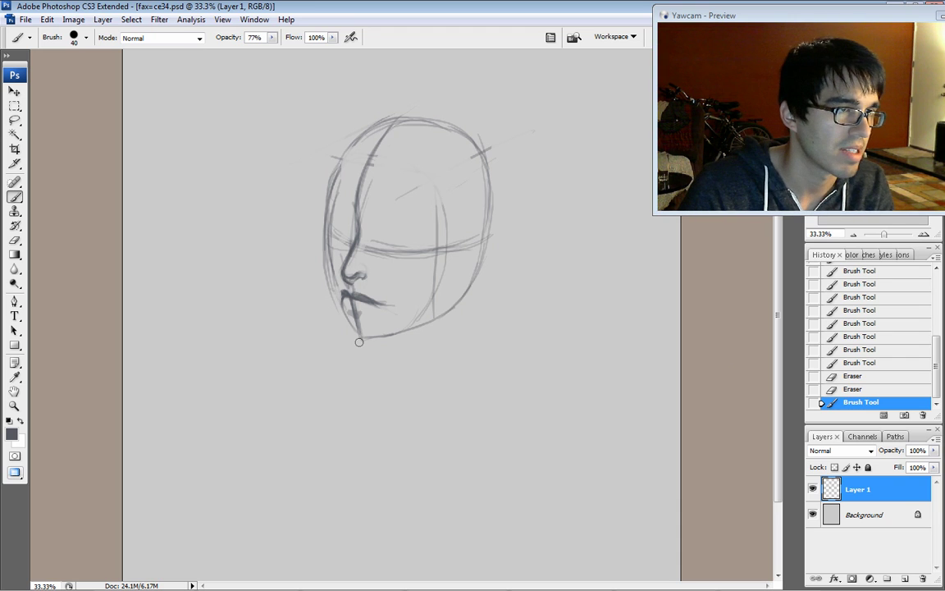
pyautogui.moveTo(356, 307); pyautogui.dragTo(353, 296)
# - Draw the profile contour from the far mouth corner past the lower lip and down to the chin
pyautogui.press('[')
pyautogui.press('[')
pyautogui.press('[')
pyautogui.moveTo(347, 294)
pyautogui.mouseDown()
pyautogui.moveTo(378, 304)
pyautogui.moveTo(348, 309)
pyautogui.moveTo(358, 314)
pyautogui.mouseUp()
pyautogui.moveTo(348, 311)
pyautogui.mouseDown()
pyautogui.moveTo(366, 338)
pyautogui.moveTo(360, 329)
pyautogui.mouseUp()
pyautogui.moveTo(343, 298); pyautogui.dragTo(347, 306)
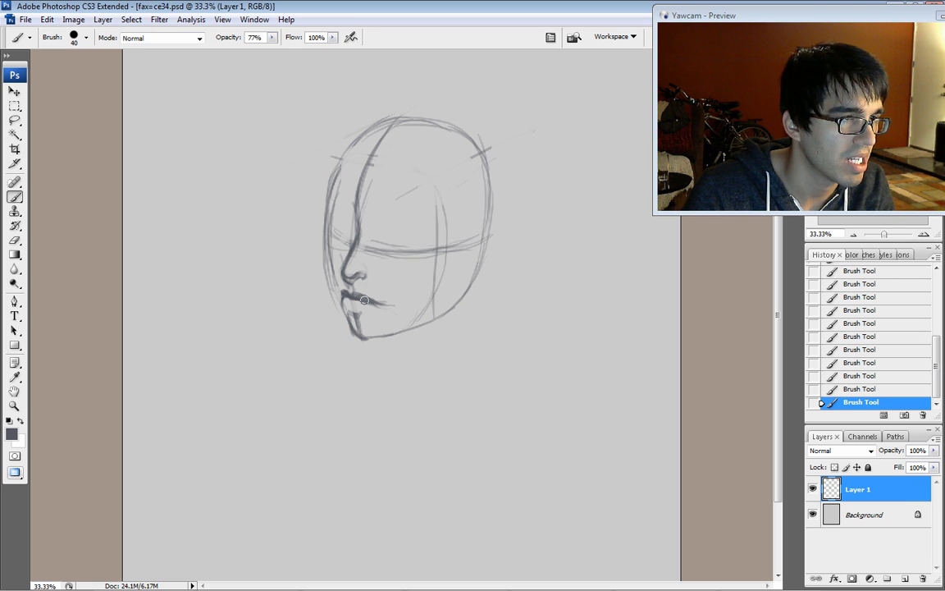
# - Darken the far cheek contour with a size 30 brush and erase the stray eye-line marks around the nose bridge
pyautogui.press('[')
pyautogui.press('[')
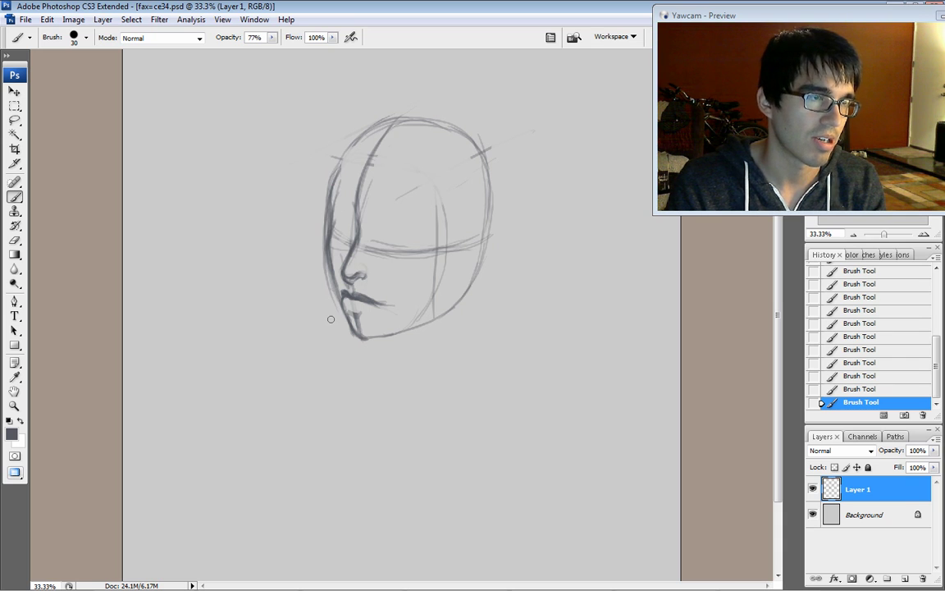
pyautogui.moveTo(339, 228); pyautogui.dragTo(341, 240)
pyautogui.moveTo(343, 232); pyautogui.dragTo(354, 246)
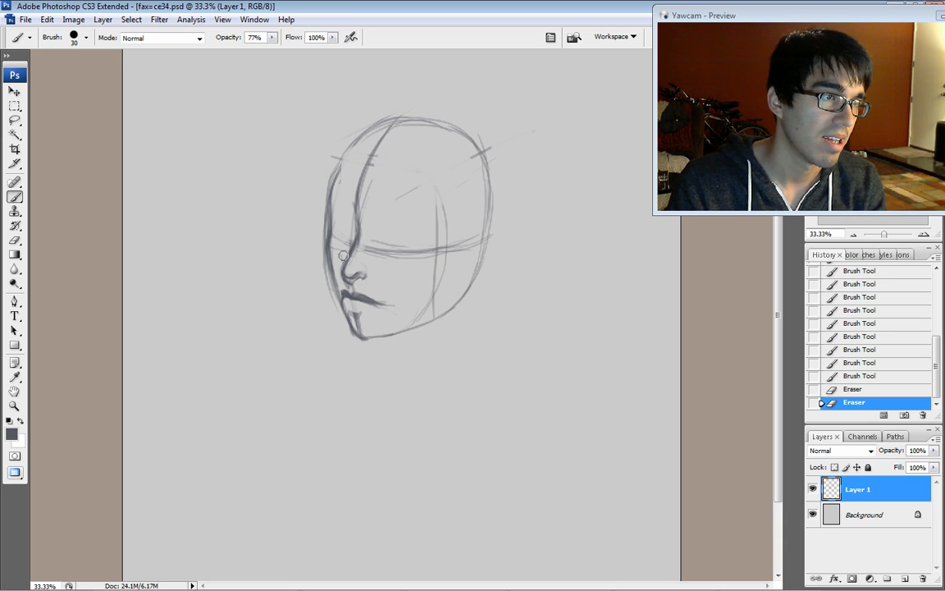
pyautogui.moveTo(352, 237); pyautogui.dragTo(365, 255)
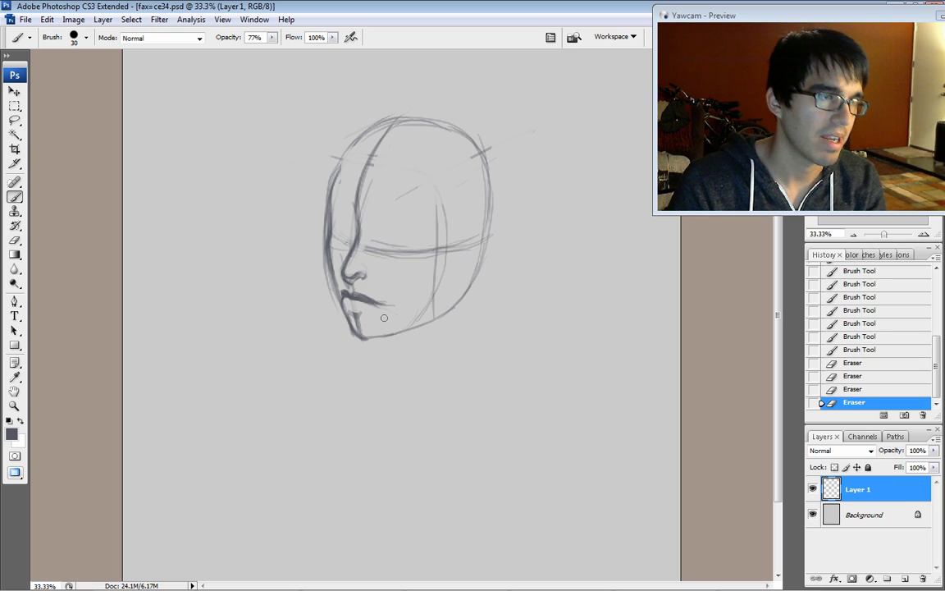
# - Sketch a diagonal plane line from the chin up towards the ear and erase the vertical side guide lines
pyautogui.moveTo(376, 334); pyautogui.dragTo(416, 304)
pyautogui.moveTo(376, 333); pyautogui.dragTo(414, 305)
pyautogui.moveTo(375, 331); pyautogui.dragTo(414, 302)
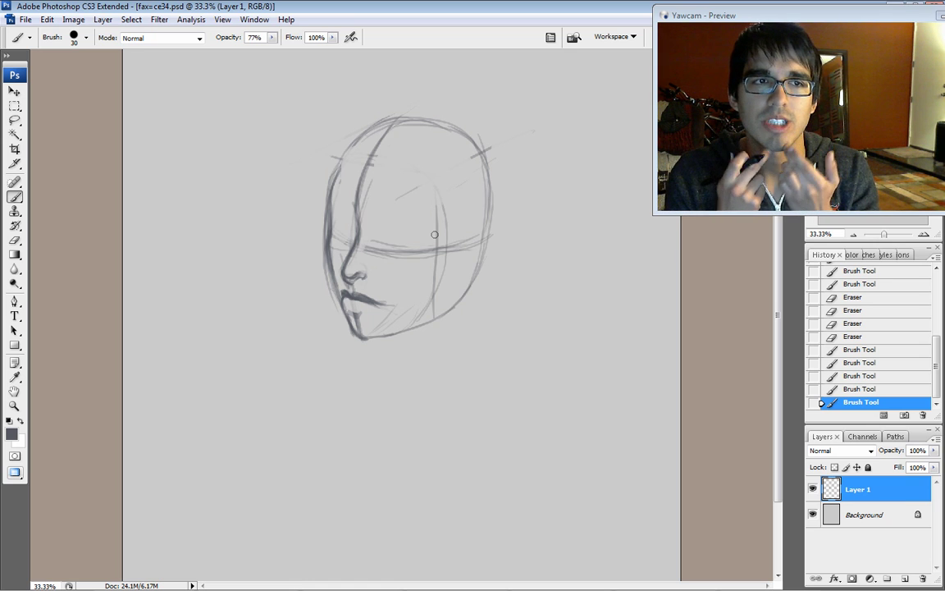
pyautogui.moveTo(368, 340)
pyautogui.mouseDown()
pyautogui.moveTo(435, 269)
pyautogui.moveTo(425, 286)
pyautogui.mouseUp()
pyautogui.moveTo(373, 333); pyautogui.dragTo(443, 257)
pyautogui.moveTo(386, 323); pyautogui.dragTo(445, 253)
pyautogui.moveTo(387, 326)
pyautogui.mouseDown()
pyautogui.moveTo(435, 219)
pyautogui.moveTo(445, 239)
pyautogui.moveTo(425, 303)
pyautogui.moveTo(460, 256)
pyautogui.moveTo(458, 267)
pyautogui.moveTo(432, 267)
pyautogui.moveTo(427, 287)
pyautogui.moveTo(396, 313)
pyautogui.mouseUp()
pyautogui.moveTo(406, 231); pyautogui.dragTo(353, 287)
pyautogui.moveTo(389, 252); pyautogui.dragTo(353, 284)
pyautogui.moveTo(438, 275)
pyautogui.mouseDown()
pyautogui.moveTo(466, 239)
pyautogui.moveTo(396, 316)
pyautogui.moveTo(432, 280)
pyautogui.mouseUp()
# - Darken the jawline from the chin round to the back of the jaw and lightly erase excess marks
pyautogui.moveTo(390, 325)
pyautogui.mouseDown()
pyautogui.moveTo(453, 250)
pyautogui.moveTo(408, 308)
pyautogui.mouseUp()
pyautogui.moveTo(395, 320)
pyautogui.mouseDown()
pyautogui.moveTo(372, 336)
pyautogui.moveTo(395, 333)
pyautogui.mouseUp()
pyautogui.moveTo(366, 338); pyautogui.dragTo(405, 330)
pyautogui.moveTo(370, 337); pyautogui.dragTo(436, 317)
pyautogui.moveTo(402, 329); pyautogui.dragTo(451, 309)
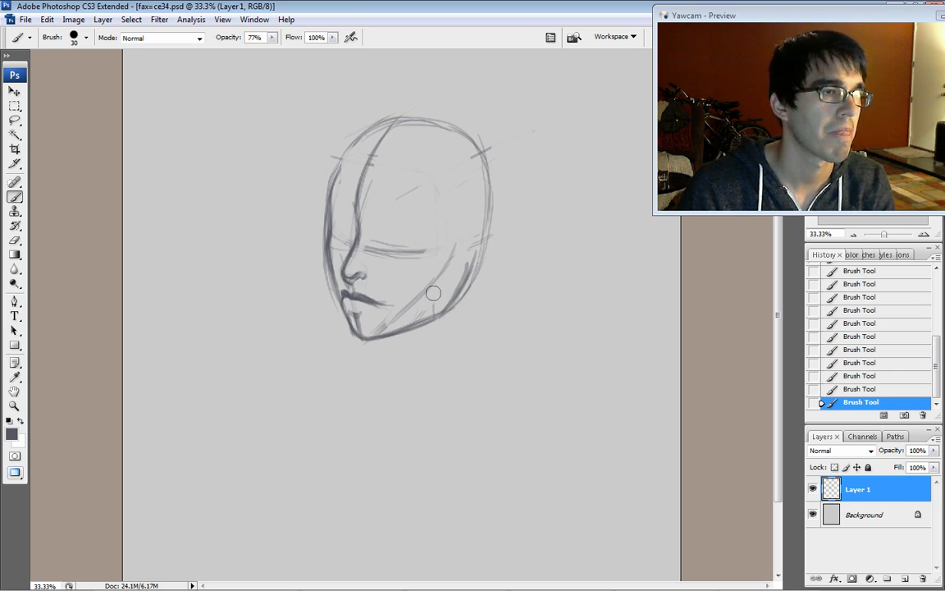
pyautogui.moveTo(481, 289); pyautogui.dragTo(474, 308)
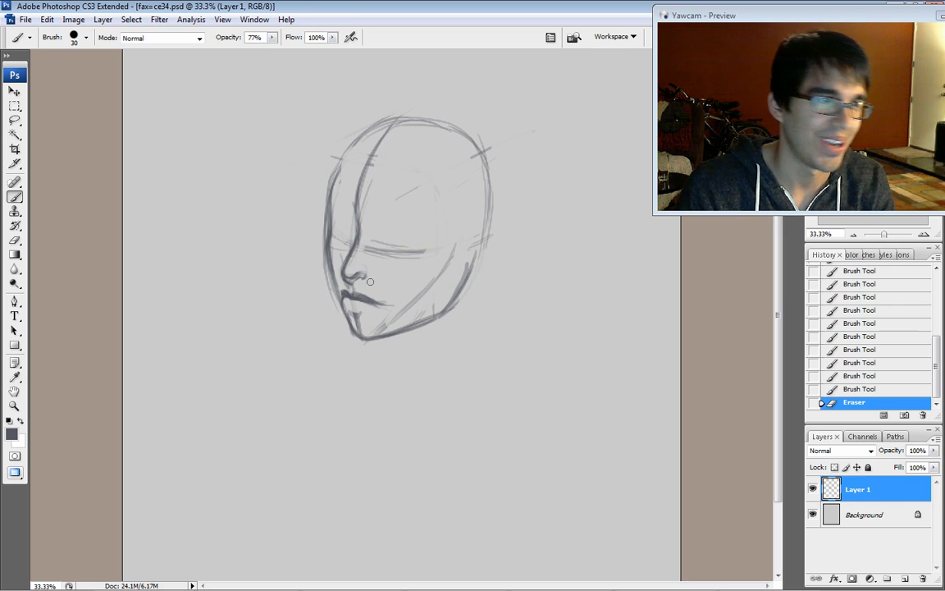
# - Strengthen the outer wing of the nostril and draw a line from it up towards the inner eye corner
pyautogui.moveTo(367, 277); pyautogui.dragTo(364, 274)
pyautogui.moveTo(362, 273); pyautogui.dragTo(366, 277)
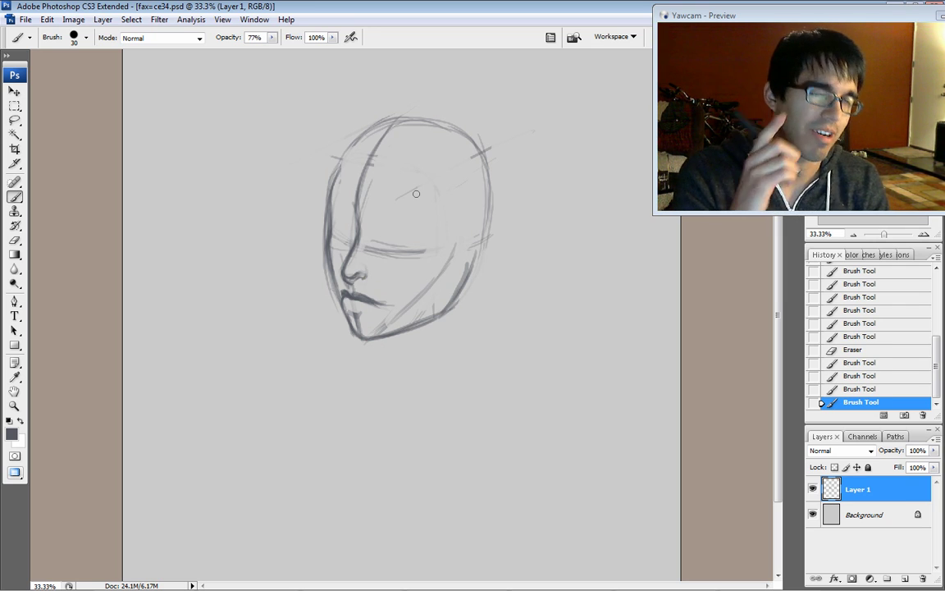
pyautogui.moveTo(367, 278); pyautogui.dragTo(367, 278)
pyautogui.moveTo(363, 273); pyautogui.dragTo(366, 276)
pyautogui.moveTo(363, 273); pyautogui.dragTo(366, 276)
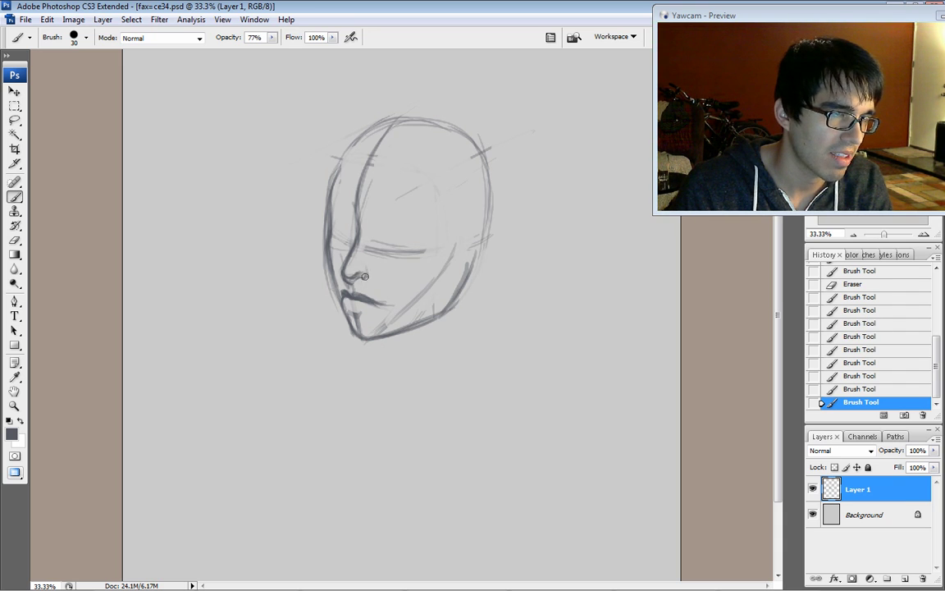
pyautogui.moveTo(366, 274); pyautogui.dragTo(367, 278)
pyautogui.moveTo(377, 242); pyautogui.dragTo(367, 266)
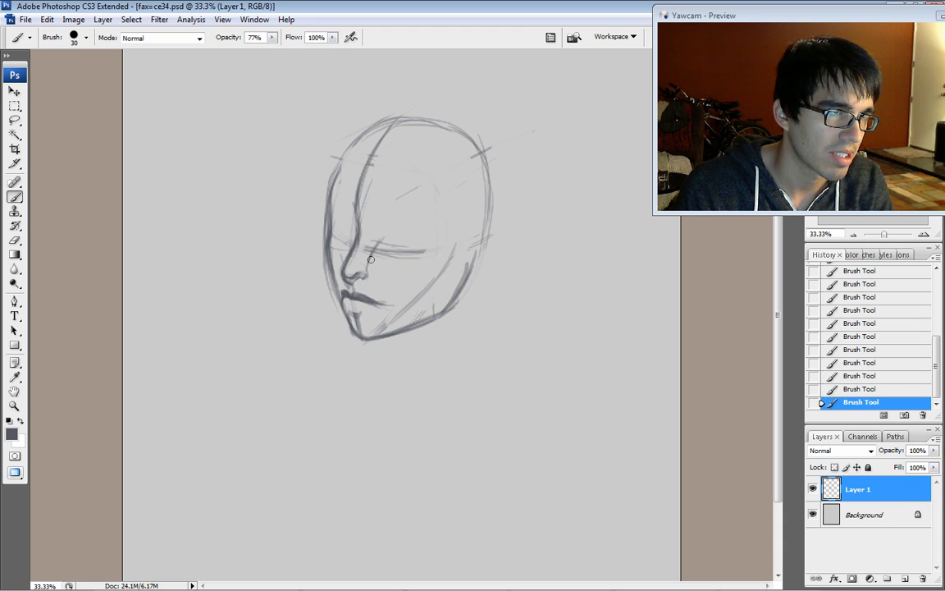
# - Try an angled mark at the near eye with a size 25 brush and erase it together with the near-side eye line
pyautogui.press('[')
pyautogui.moveTo(385, 267)
pyautogui.mouseDown()
pyautogui.moveTo(403, 233)
pyautogui.moveTo(403, 250)
pyautogui.mouseUp()
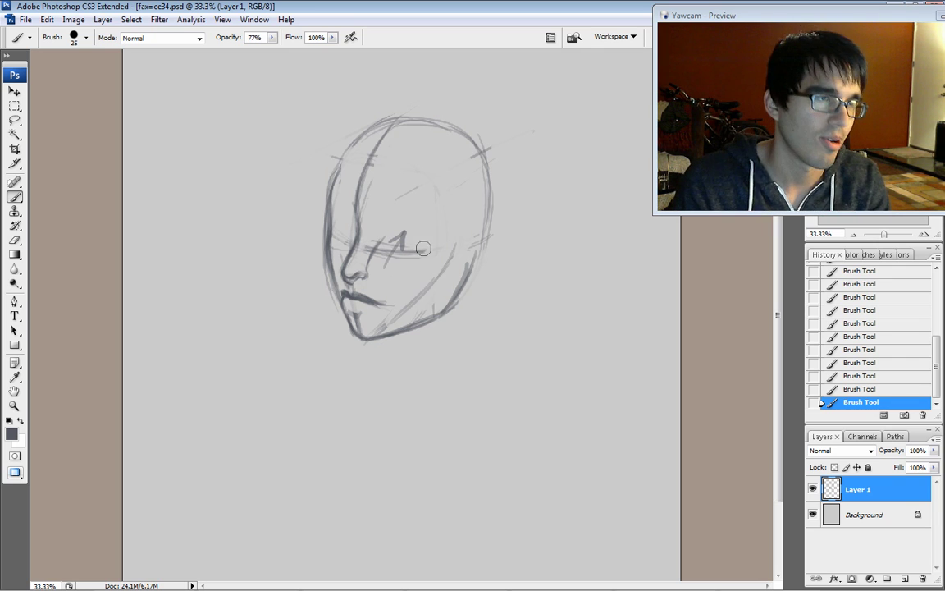
pyautogui.moveTo(369, 245); pyautogui.dragTo(427, 247)
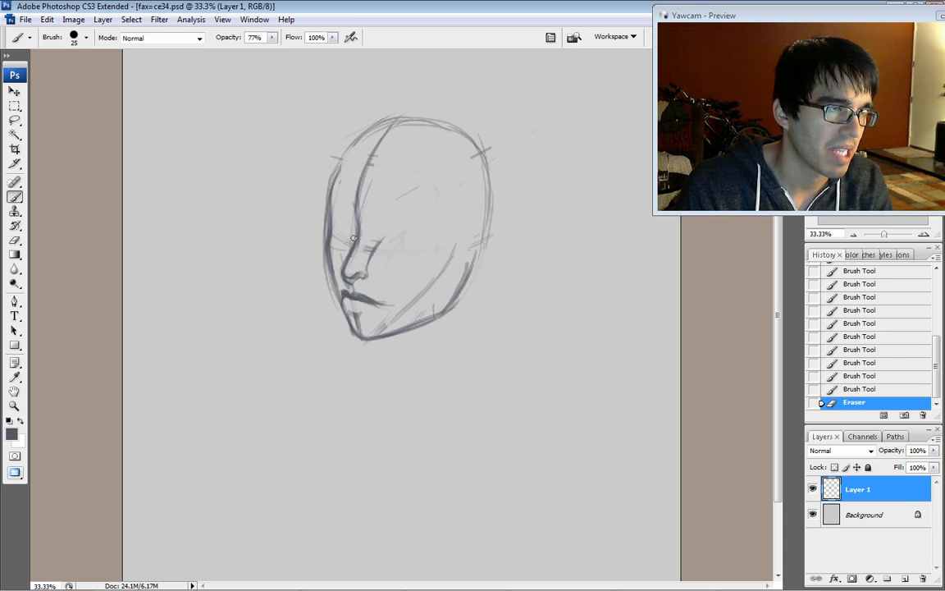
# - Try boxy, glasses-like outlines around both eye areas on either side of the nose bridge
pyautogui.moveTo(391, 276)
pyautogui.mouseDown()
pyautogui.moveTo(408, 237)
pyautogui.moveTo(402, 255)
pyautogui.moveTo(396, 237)
pyautogui.moveTo(435, 247)
pyautogui.moveTo(417, 286)
pyautogui.mouseUp()
pyautogui.moveTo(414, 287); pyautogui.dragTo(364, 278)
pyautogui.moveTo(368, 274); pyautogui.dragTo(365, 277)
pyautogui.moveTo(366, 269); pyautogui.dragTo(367, 275)
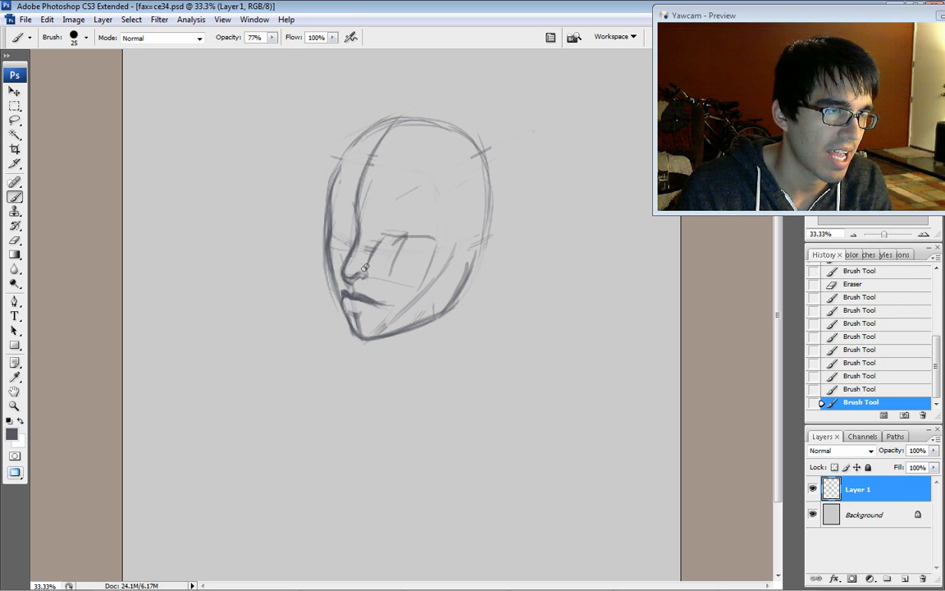
pyautogui.moveTo(327, 245); pyautogui.dragTo(317, 264)
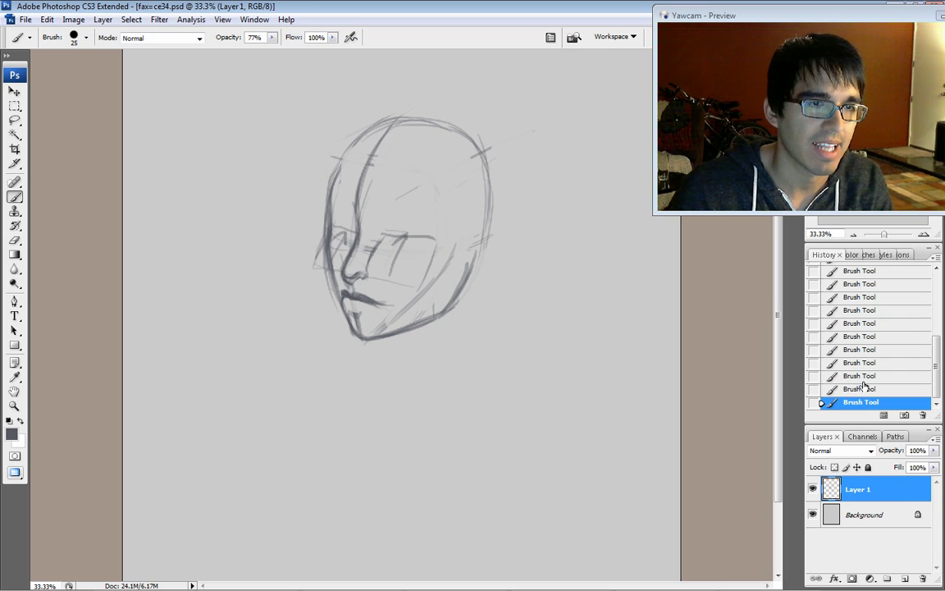
# - Step back through the history to remove the boxy outlines around both eyes
pyautogui.hotkey('ctrl', 'alt', 'z')
pyautogui.hotkey('ctrl', 'alt', 'z')
pyautogui.hotkey('ctrl', 'alt', 'z')
pyautogui.hotkey('ctrl', 'alt', 'z')
pyautogui.hotkey('ctrl', 'alt', 'z')
pyautogui.hotkey('ctrl', 'alt', 'z')
pyautogui.hotkey('ctrl', 'alt', 'z')
pyautogui.hotkey('ctrl', 'alt', 'z')
pyautogui.moveTo(936, 361); pyautogui.dragTo(937, 333)
pyautogui.click(883, 314)
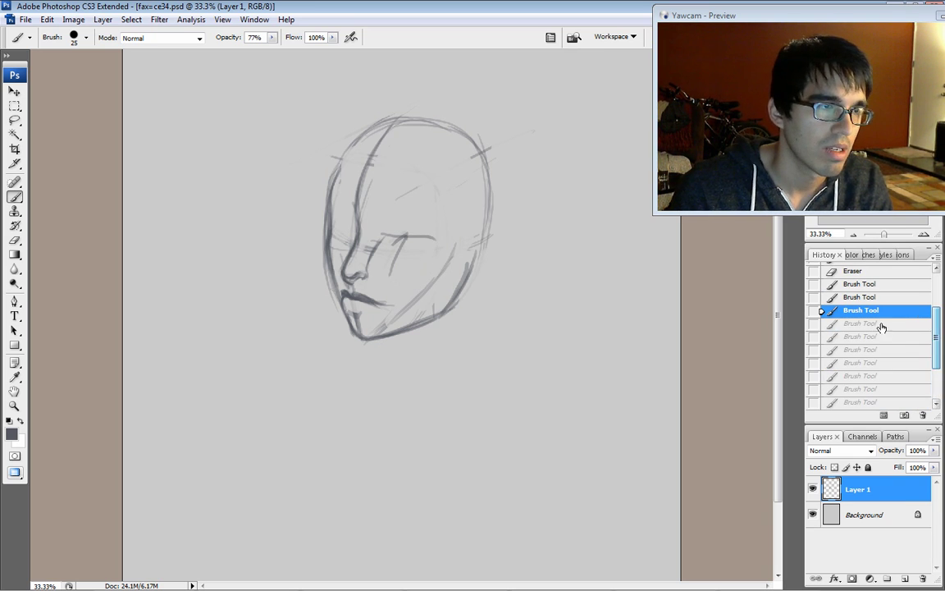
pyautogui.click(870, 299)
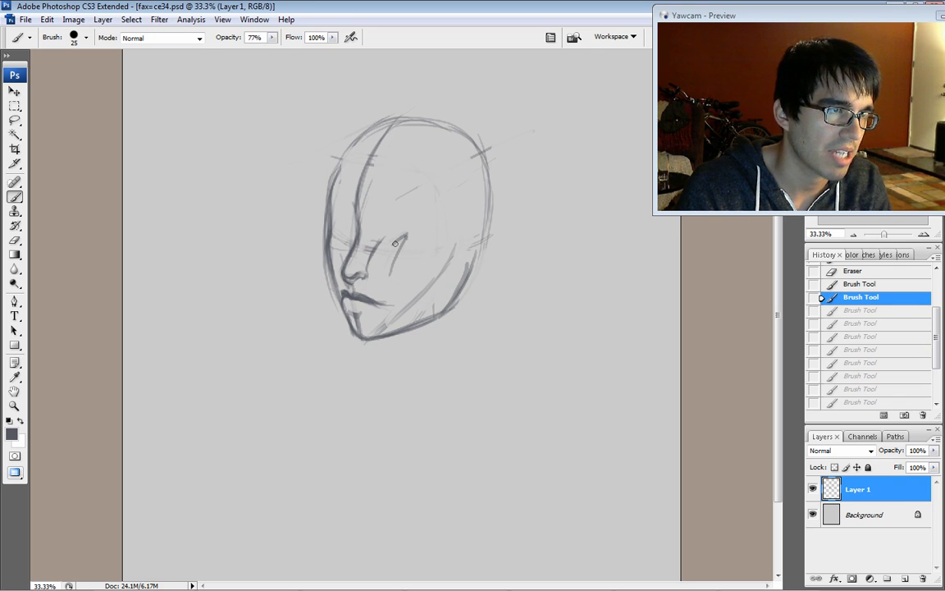
# - Redraw the eye line as a curve from the far face edge to the back of the skull and erase the angled mark above it
pyautogui.hotkey('ctrl', 'shift', 'z')
pyautogui.hotkey('ctrl', 'shift', 'z')
pyautogui.hotkey('ctrl', 'shift', 'z')
pyautogui.hotkey('ctrl', 'shift', 'z')
pyautogui.hotkey('ctrl', 'shift', 'z')
pyautogui.hotkey('ctrl', 'shift', 'z')
pyautogui.hotkey('ctrl', 'shift', 'z')
pyautogui.hotkey('ctrl', 'shift', 'z')
pyautogui.moveTo(330, 223)
pyautogui.mouseDown()
pyautogui.moveTo(360, 240)
pyautogui.moveTo(402, 244)
pyautogui.mouseUp()
pyautogui.moveTo(369, 244); pyautogui.dragTo(414, 245)
pyautogui.moveTo(377, 245)
pyautogui.mouseDown()
pyautogui.moveTo(452, 242)
pyautogui.moveTo(427, 242)
pyautogui.mouseUp()
pyautogui.hotkey('ctrl', 'shift', 'z')
pyautogui.hotkey('ctrl', 'shift', 'z')
pyautogui.hotkey('ctrl', 'shift', 'z')
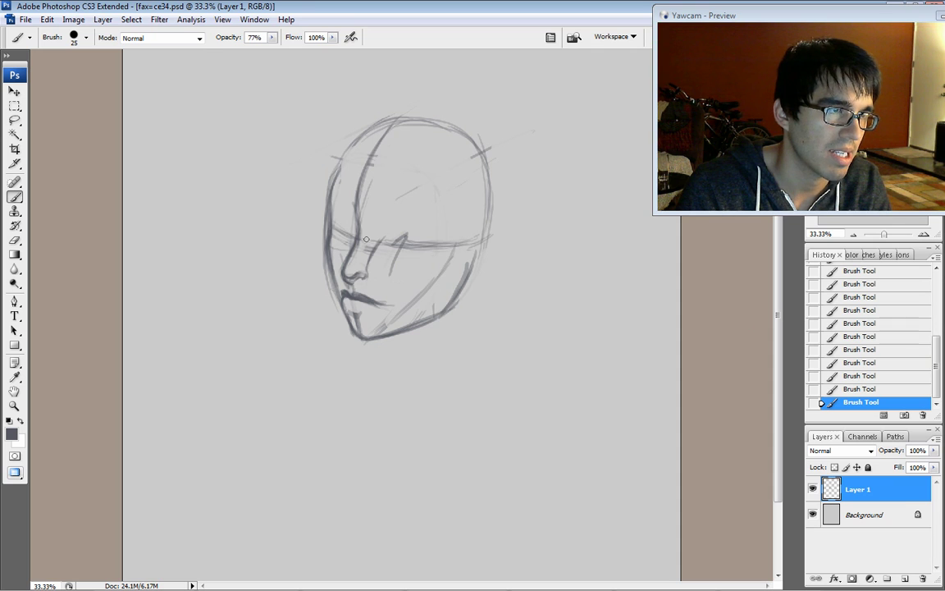
pyautogui.moveTo(403, 231)
pyautogui.mouseDown()
pyautogui.moveTo(412, 240)
pyautogui.moveTo(398, 235)
pyautogui.moveTo(394, 269)
pyautogui.mouseUp()
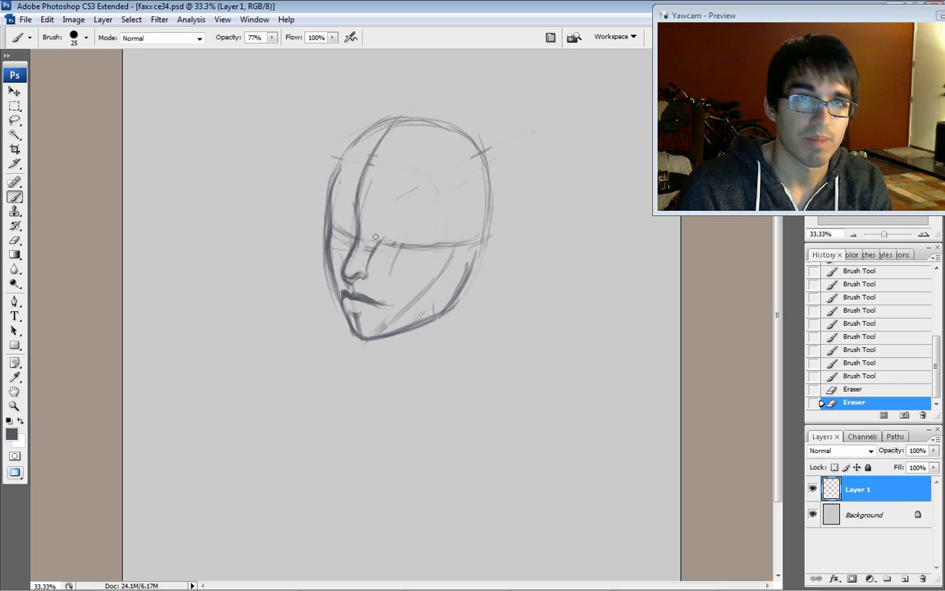
pyautogui.moveTo(386, 243); pyautogui.dragTo(388, 242)
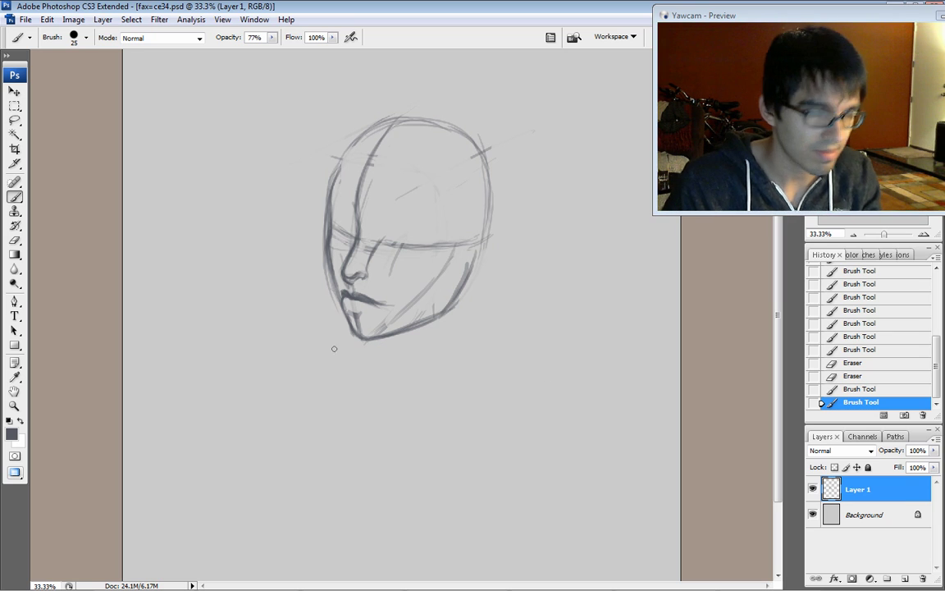
# - Draw the inner eye corner beside the nose bridge and arch the near eye's upper lid above the eye line
pyautogui.moveTo(359, 241); pyautogui.dragTo(371, 244)
pyautogui.moveTo(360, 241); pyautogui.dragTo(372, 245)
pyautogui.moveTo(362, 242); pyautogui.dragTo(373, 246)
pyautogui.moveTo(362, 241); pyautogui.dragTo(374, 246)
pyautogui.moveTo(363, 242); pyautogui.dragTo(378, 245)
pyautogui.moveTo(367, 244); pyautogui.dragTo(378, 245)
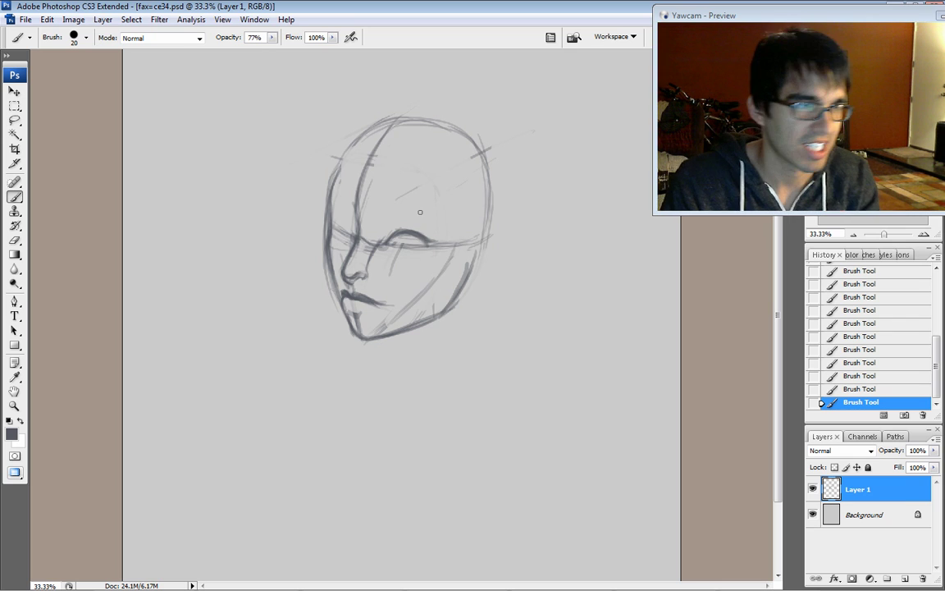
# - Try a curved lower lid closing the near eye and step back to the upper lid alone
pyautogui.moveTo(395, 248); pyautogui.dragTo(422, 249)
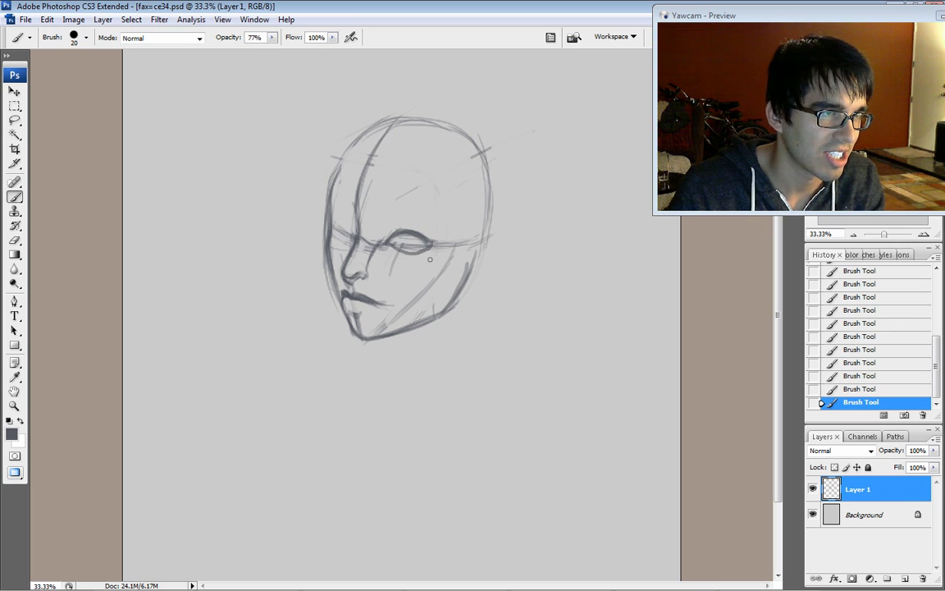
pyautogui.click(862, 362)
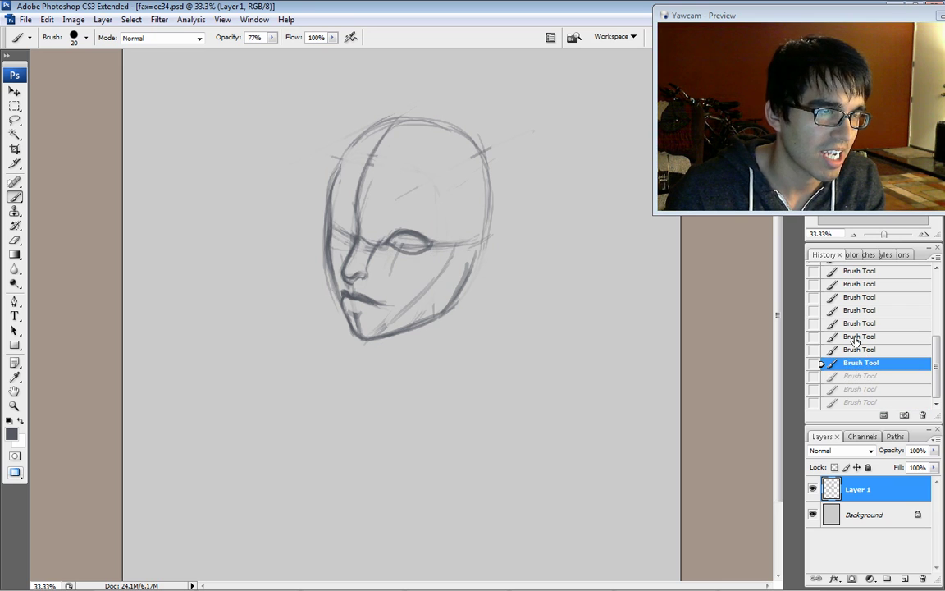
pyautogui.click(858, 324)
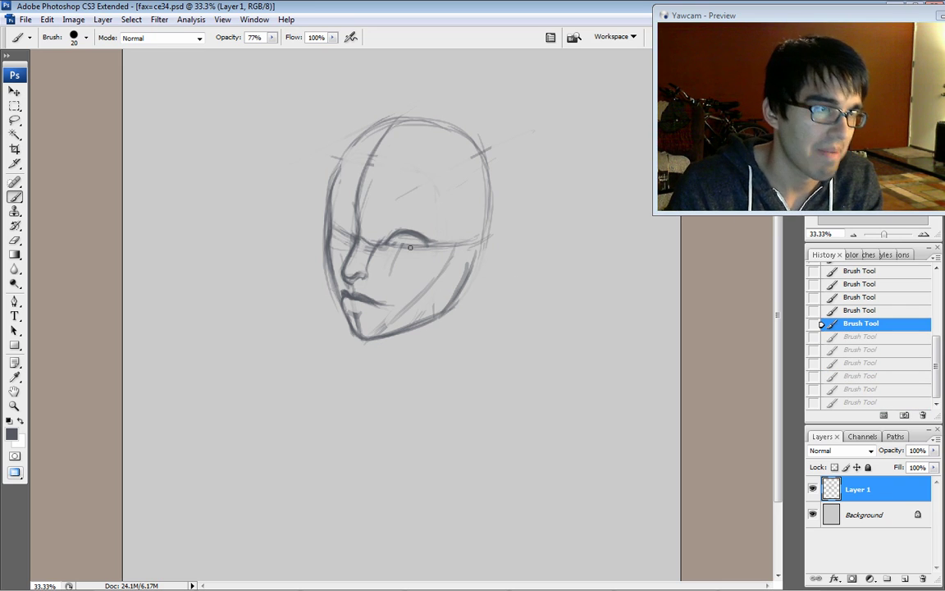
# - Sketch a round eyeball guide circle around the near eye's upper lid
pyautogui.hotkey('ctrl', 'shift', 'z')
pyautogui.hotkey('ctrl', 'shift', 'z')
pyautogui.hotkey('ctrl', 'shift', 'z')
pyautogui.hotkey('ctrl', 'shift', 'z')
pyautogui.hotkey('ctrl', 'shift', 'z')
pyautogui.hotkey('ctrl', 'shift', 'z')
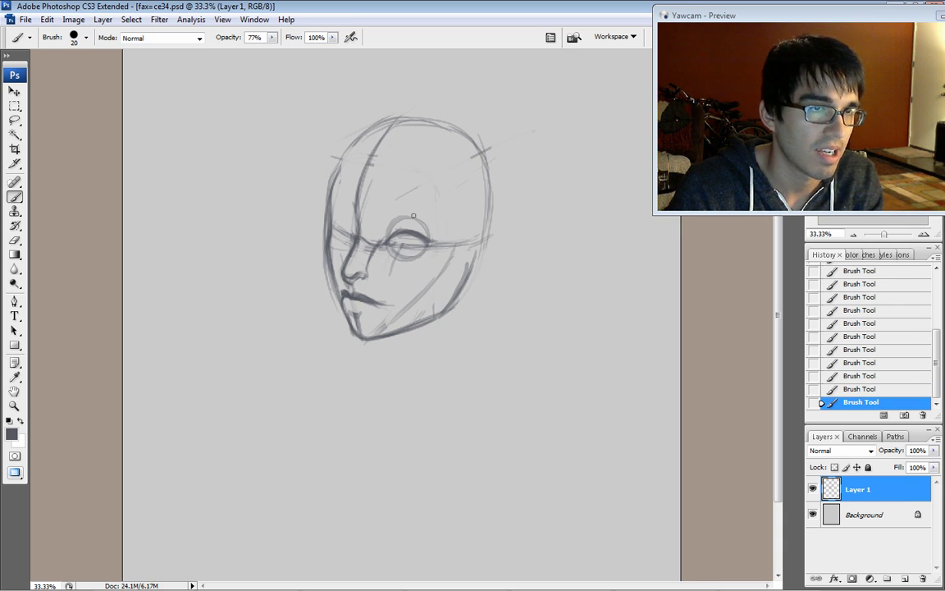
# - Fade the eyeball guide circle around the near eye and darken the eye's inner corner
pyautogui.moveTo(430, 225)
pyautogui.mouseDown()
pyautogui.moveTo(407, 258)
pyautogui.moveTo(428, 231)
pyautogui.moveTo(393, 220)
pyautogui.moveTo(413, 257)
pyautogui.mouseUp()
pyautogui.click(389, 243)
pyautogui.click(389, 243)
pyautogui.click(390, 243)
pyautogui.click(390, 243)
pyautogui.click(391, 243)
# - Draw the near eye's curved lower lid from the inner corner to the outer corner
pyautogui.moveTo(390, 243); pyautogui.dragTo(397, 248)
pyautogui.moveTo(392, 244); pyautogui.dragTo(399, 249)
pyautogui.moveTo(393, 245); pyautogui.dragTo(415, 248)
pyautogui.moveTo(420, 240); pyautogui.dragTo(417, 248)
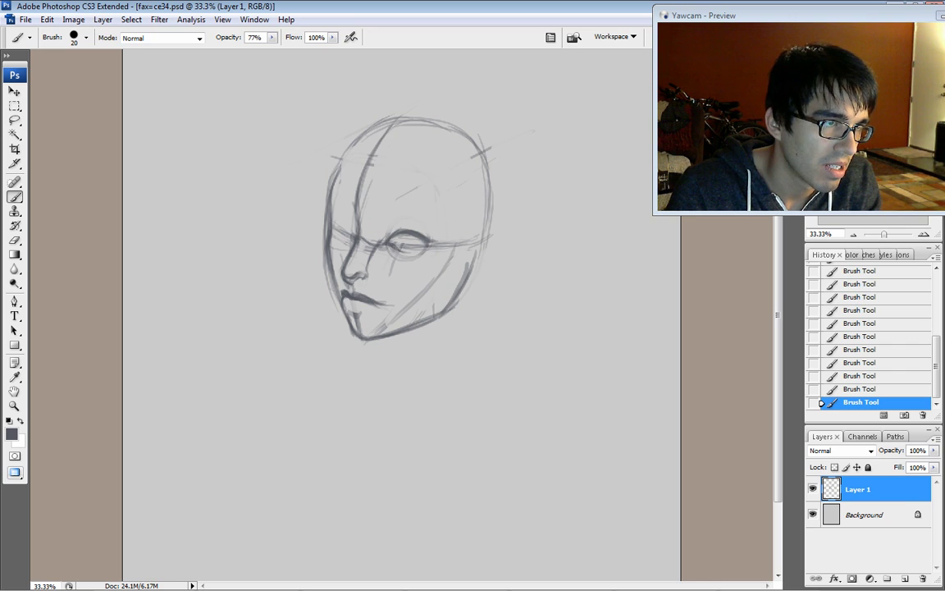
pyautogui.moveTo(402, 251); pyautogui.dragTo(425, 248)
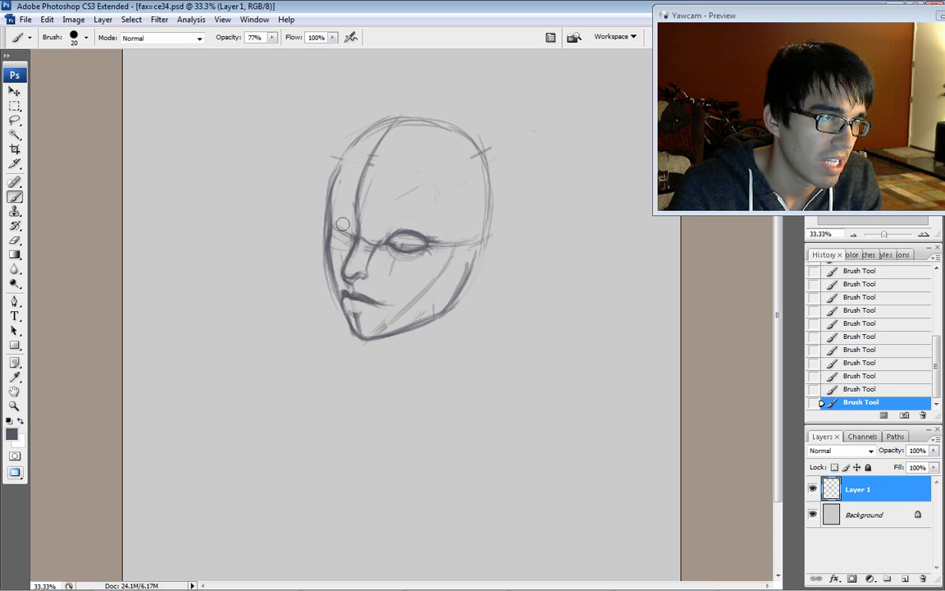
# - Erase the guide remnants above the near eye and thicken its upper lid toward the outer corner
pyautogui.moveTo(428, 230)
pyautogui.mouseDown()
pyautogui.moveTo(432, 239)
pyautogui.moveTo(420, 238)
pyautogui.mouseUp()
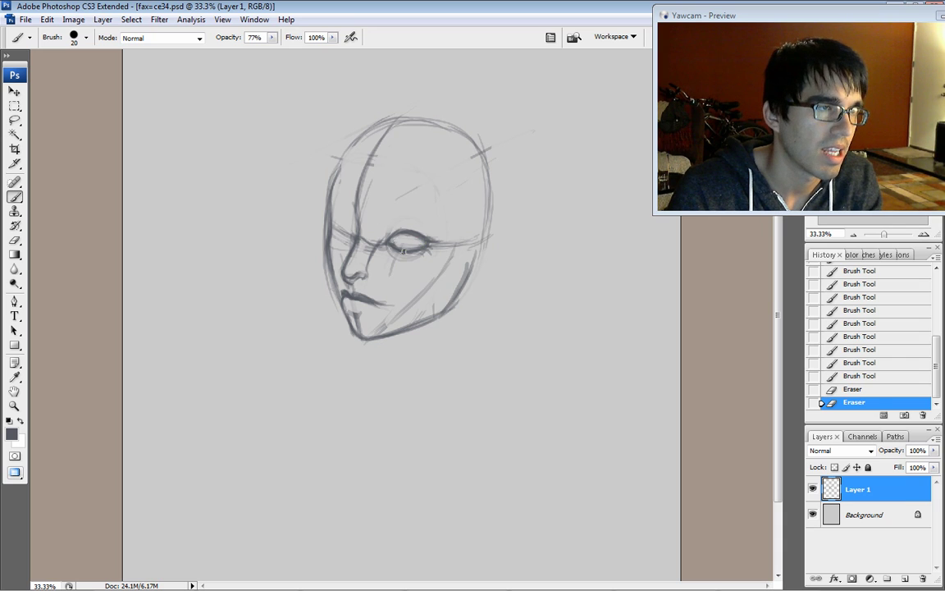
pyautogui.moveTo(358, 237)
pyautogui.mouseDown()
pyautogui.moveTo(364, 225)
pyautogui.moveTo(367, 240)
pyautogui.moveTo(381, 232)
pyautogui.moveTo(392, 240)
pyautogui.mouseUp()
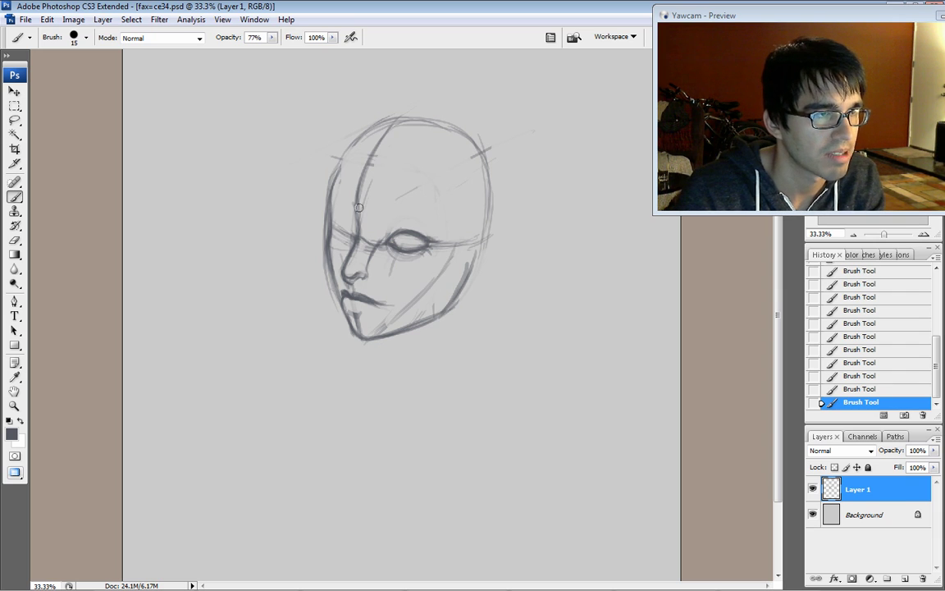
pyautogui.moveTo(400, 229)
pyautogui.mouseDown()
pyautogui.moveTo(428, 240)
pyautogui.moveTo(421, 234)
pyautogui.mouseUp()
pyautogui.moveTo(413, 233); pyautogui.dragTo(433, 243)
pyautogui.moveTo(424, 238); pyautogui.dragTo(435, 244)
# - Trim the near eye's upper lid and clear stray marks above it, then redraw the lid with a size 20 brush
pyautogui.hotkey('ctrl', '+')
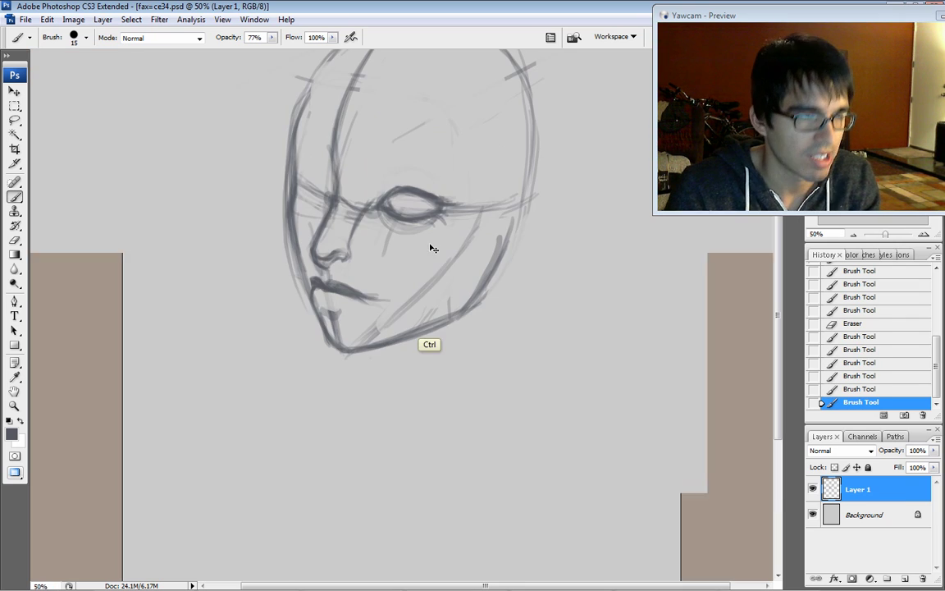
pyautogui.moveTo(446, 208); pyautogui.dragTo(450, 315)
pyautogui.press(']')
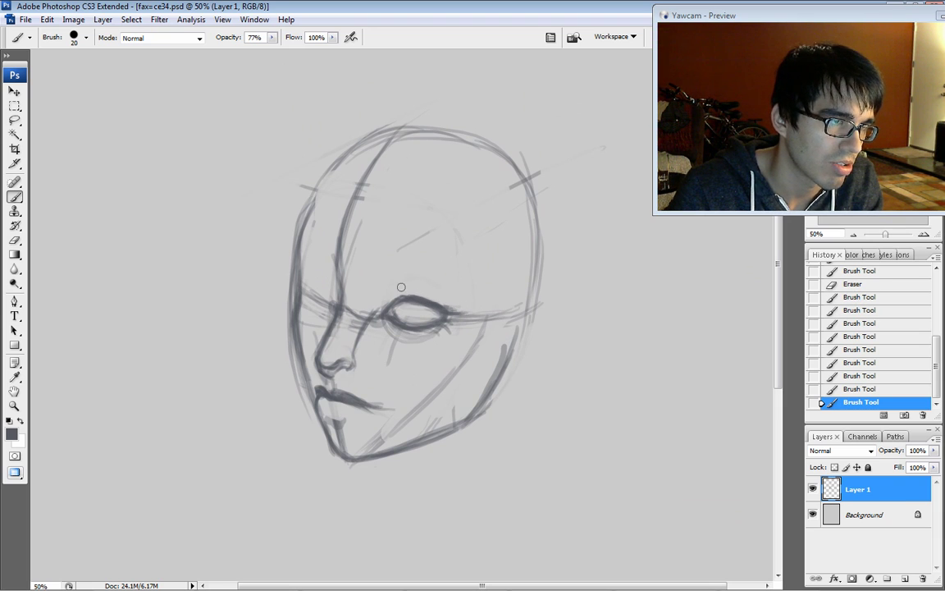
pyautogui.moveTo(465, 308)
pyautogui.mouseDown()
pyautogui.moveTo(448, 302)
pyautogui.moveTo(459, 309)
pyautogui.mouseUp()
pyautogui.moveTo(446, 302)
pyautogui.mouseDown()
pyautogui.moveTo(453, 307)
pyautogui.moveTo(414, 294)
pyautogui.moveTo(432, 301)
pyautogui.mouseUp()
pyautogui.moveTo(376, 268); pyautogui.dragTo(399, 271)
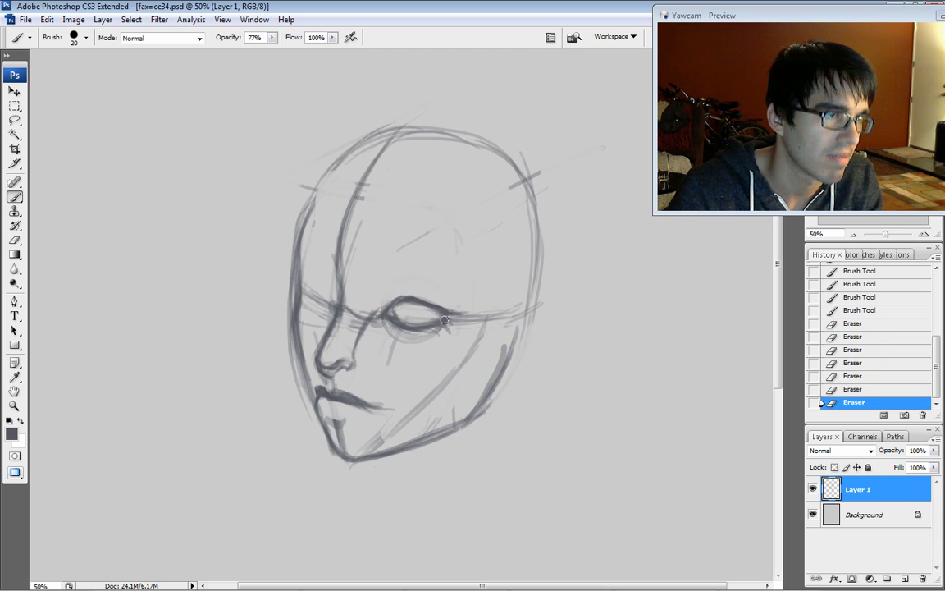
pyautogui.moveTo(432, 304); pyautogui.dragTo(457, 317)
pyautogui.moveTo(419, 301)
pyautogui.mouseDown()
pyautogui.moveTo(443, 309)
pyautogui.moveTo(395, 304)
pyautogui.moveTo(386, 315)
pyautogui.mouseUp()
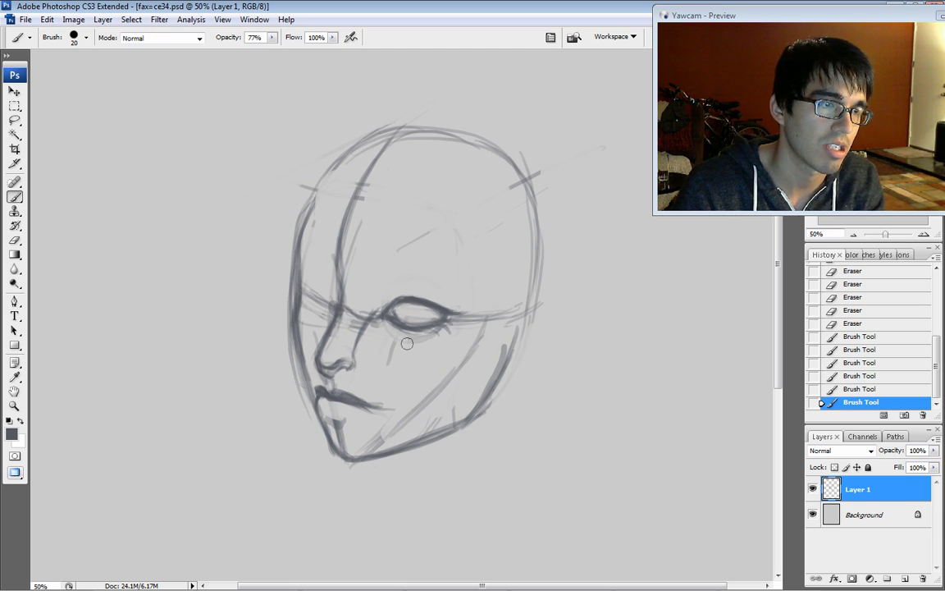
# - Lighten the stray marks below the near eye and draw an eyelid crease above its inner half with a size 15 brush
pyautogui.moveTo(393, 365)
pyautogui.mouseDown()
pyautogui.moveTo(377, 310)
pyautogui.moveTo(398, 292)
pyautogui.mouseUp()
pyautogui.press('[')
pyautogui.moveTo(385, 301)
pyautogui.mouseDown()
pyautogui.moveTo(401, 291)
pyautogui.moveTo(426, 293)
pyautogui.moveTo(402, 291)
pyautogui.mouseUp()
pyautogui.moveTo(397, 292)
pyautogui.mouseDown()
pyautogui.moveTo(419, 292)
pyautogui.moveTo(394, 295)
pyautogui.mouseUp()
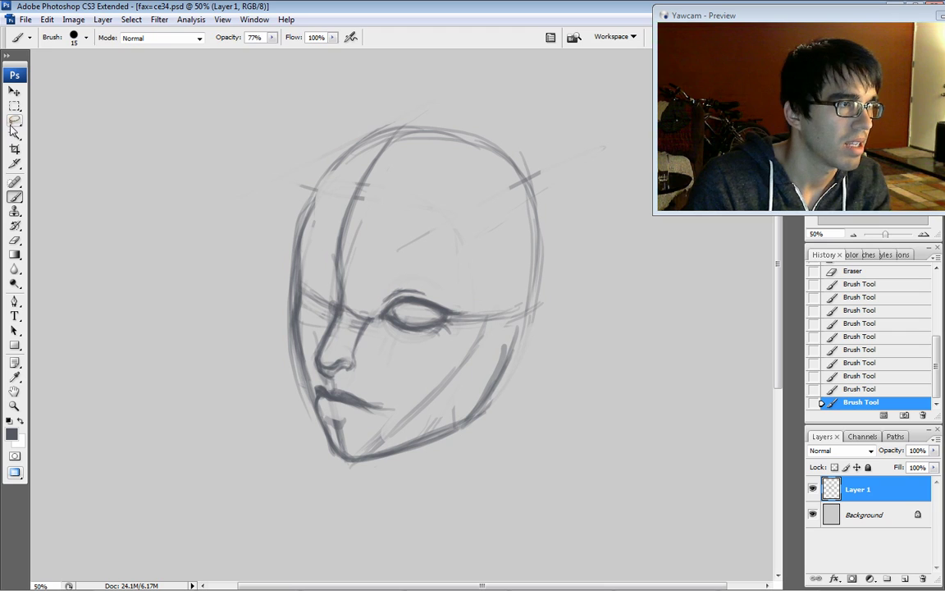
# - Lasso the near eye with its crease, nudge it slightly away from the nose, resize it slightly and deselect it
pyautogui.click(15, 120)
pyautogui.moveTo(370, 289)
pyautogui.mouseDown()
pyautogui.moveTo(443, 348)
pyautogui.moveTo(410, 269)
pyautogui.moveTo(374, 275)
pyautogui.mouseUp()
pyautogui.click(15, 92)
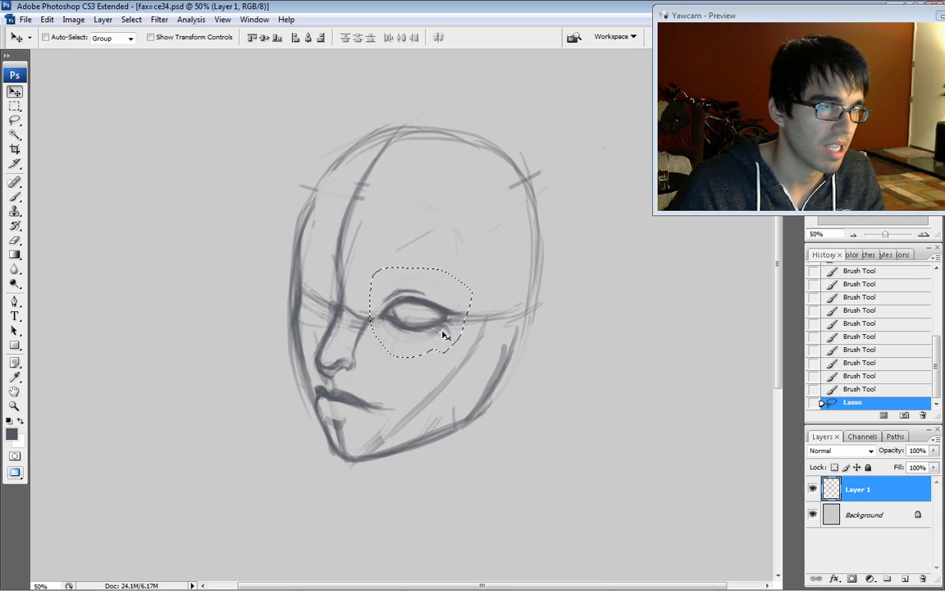
pyautogui.moveTo(431, 324); pyautogui.dragTo(434, 323)
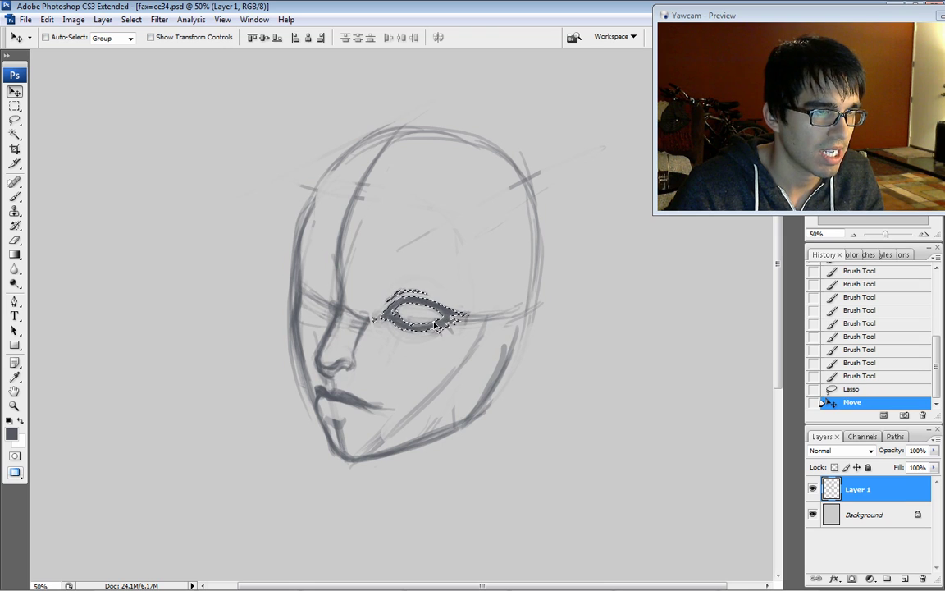
pyautogui.hotkey('ctrl', 't')
pyautogui.moveTo(475, 276)
pyautogui.mouseDown()
pyautogui.moveTo(484, 271)
pyautogui.moveTo(479, 276)
pyautogui.mouseUp()
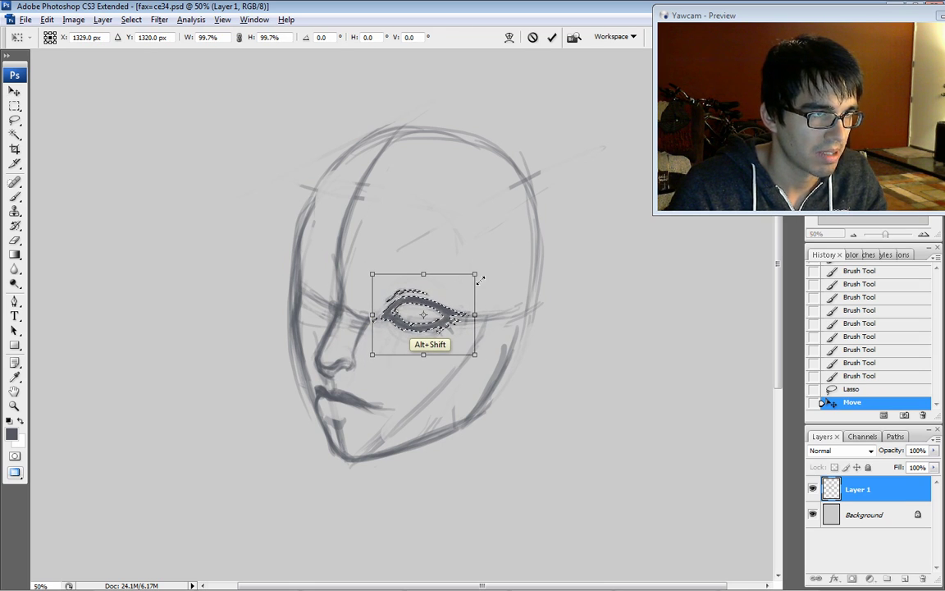
pyautogui.press('Return')
pyautogui.press('l')
pyautogui.hotkey('ctrl', 'd')
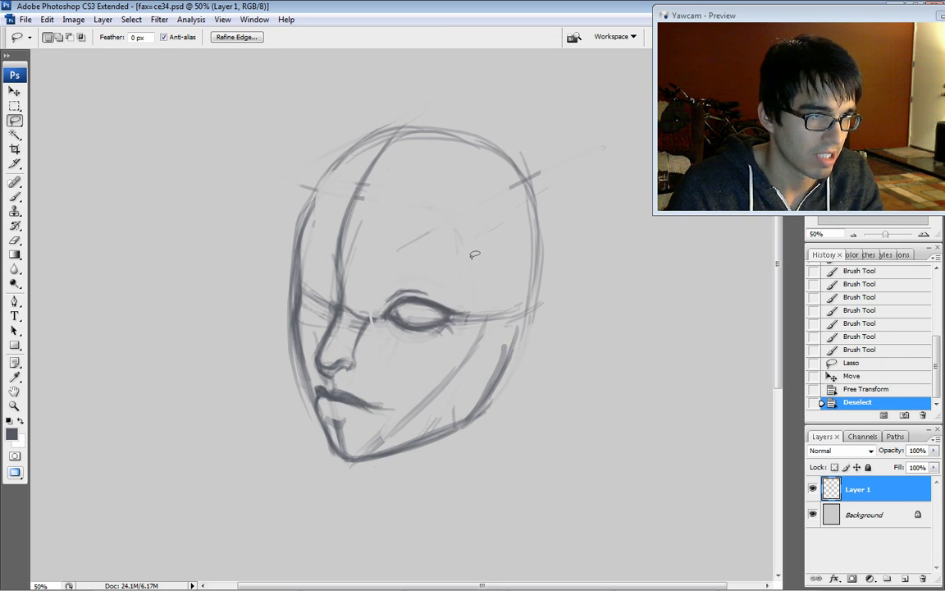
# - Erase the leftover line and seam between the nose bridge and the near eye's inner corner
pyautogui.press('b')
pyautogui.moveTo(375, 318); pyautogui.dragTo(372, 318)
pyautogui.press(']')
pyautogui.press(']')
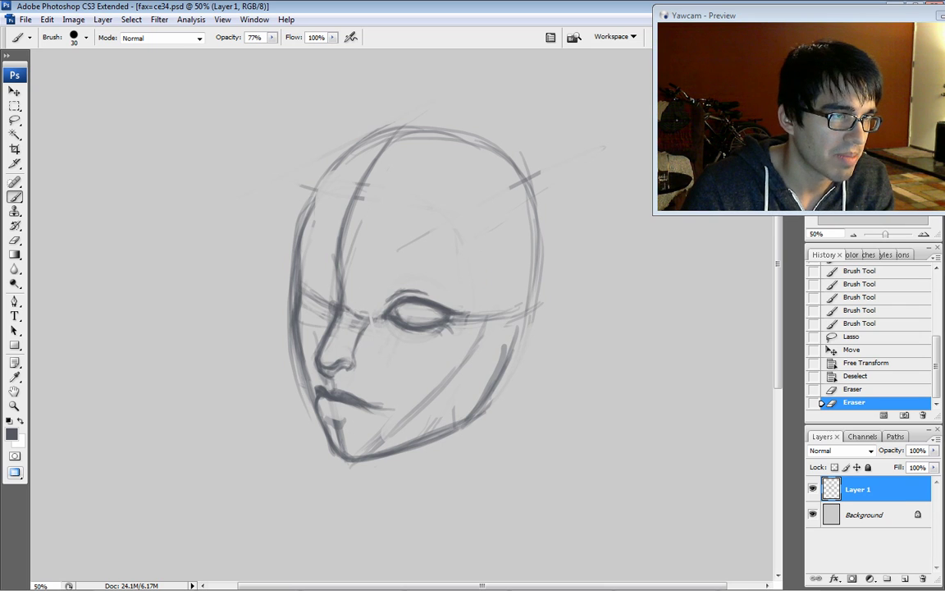
pyautogui.click(324, 303)
pyautogui.moveTo(330, 287); pyautogui.dragTo(393, 367)
# - Hatch short diagonal shading strokes below the near eye's inner corner with a size 25 brush and erase the remaining line toward the nose bridge
pyautogui.press('[')
pyautogui.moveTo(377, 318)
pyautogui.mouseDown()
pyautogui.moveTo(357, 346)
pyautogui.moveTo(365, 345)
pyautogui.mouseUp()
pyautogui.moveTo(382, 329)
pyautogui.mouseDown()
pyautogui.moveTo(370, 348)
pyautogui.moveTo(371, 335)
pyautogui.mouseUp()
pyautogui.moveTo(385, 316)
pyautogui.mouseDown()
pyautogui.moveTo(374, 336)
pyautogui.moveTo(375, 352)
pyautogui.moveTo(382, 351)
pyautogui.mouseUp()
pyautogui.moveTo(401, 331)
pyautogui.mouseDown()
pyautogui.moveTo(390, 347)
pyautogui.moveTo(357, 346)
pyautogui.mouseUp()
pyautogui.moveTo(371, 326); pyautogui.dragTo(361, 341)
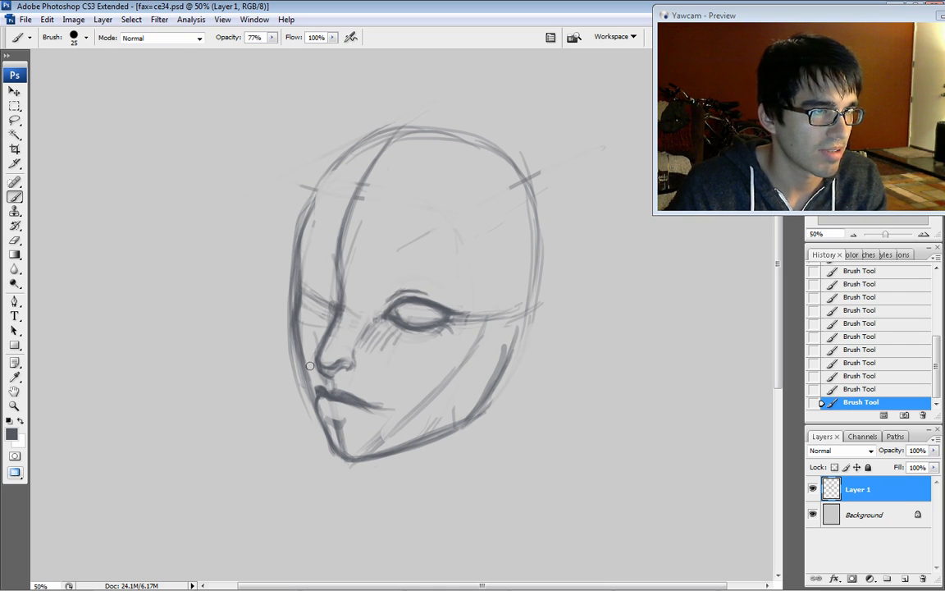
pyautogui.moveTo(351, 316); pyautogui.dragTo(363, 319)
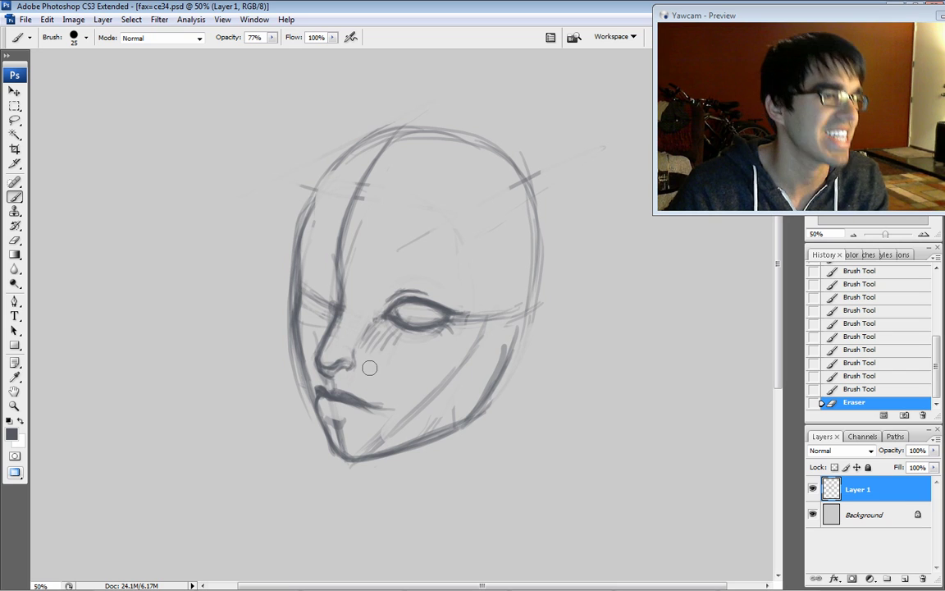
# - Try an almond-shaped outline for the far eye against the nose bridge with a size 10 brush
pyautogui.press('[')
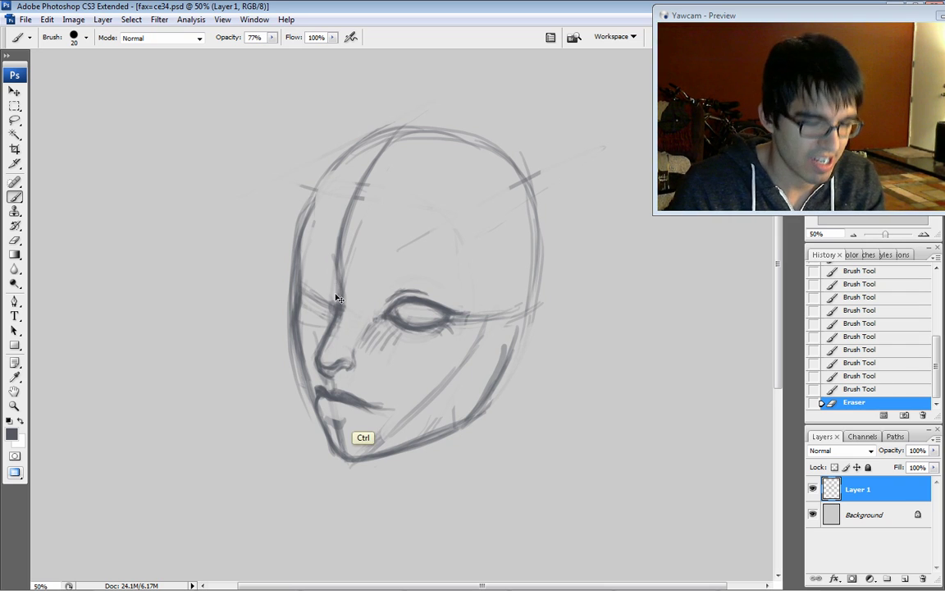
pyautogui.hotkey('ctrl', '+')
pyautogui.moveTo(388, 277); pyautogui.dragTo(399, 290)
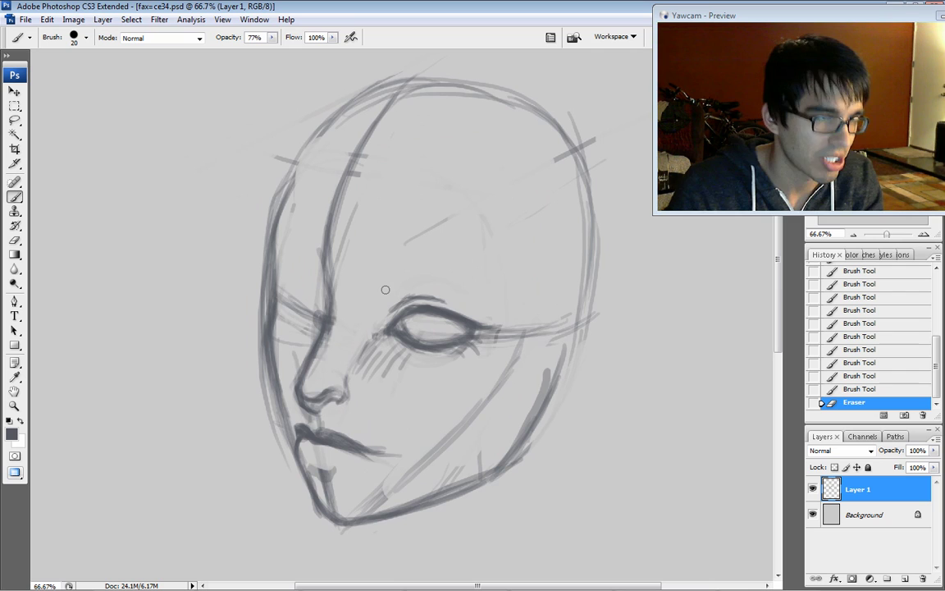
pyautogui.hotkey('ctrl', '+')
pyautogui.hotkey('ctrl', '-')
pyautogui.hotkey('ctrl', '+')
pyautogui.moveTo(399, 296)
pyautogui.mouseDown()
pyautogui.moveTo(405, 279)
pyautogui.moveTo(432, 261)
pyautogui.mouseUp()
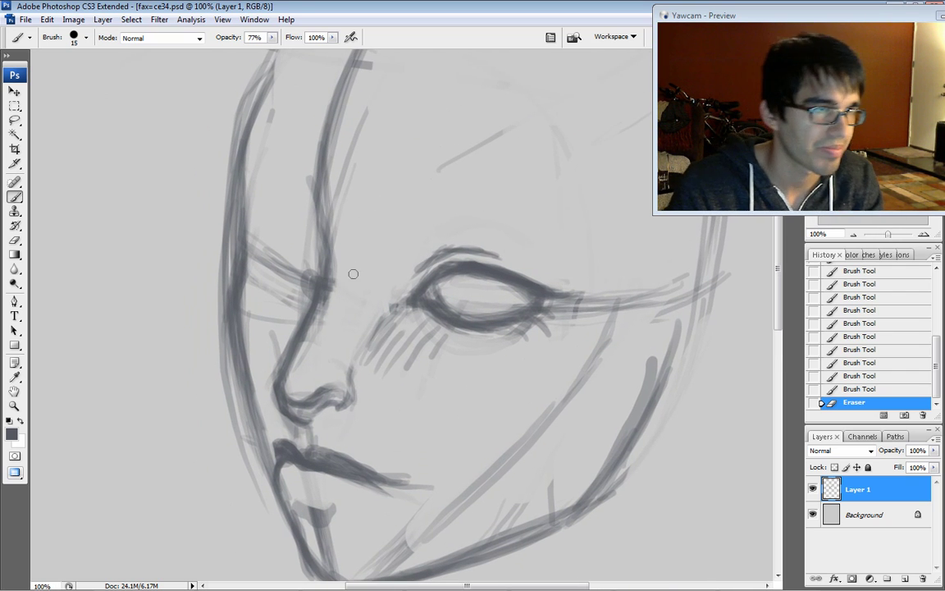
pyautogui.press('[')
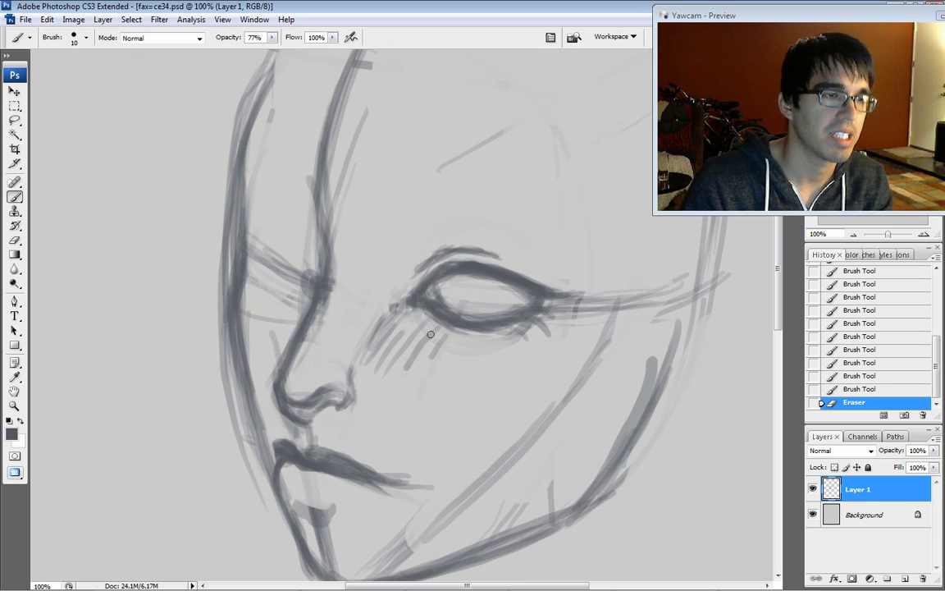
pyautogui.moveTo(310, 275); pyautogui.dragTo(284, 224)
pyautogui.moveTo(308, 252)
pyautogui.mouseDown()
pyautogui.moveTo(257, 222)
pyautogui.moveTo(270, 220)
pyautogui.moveTo(254, 221)
pyautogui.moveTo(266, 270)
pyautogui.moveTo(289, 293)
pyautogui.mouseUp()
pyautogui.moveTo(260, 237); pyautogui.dragTo(266, 267)
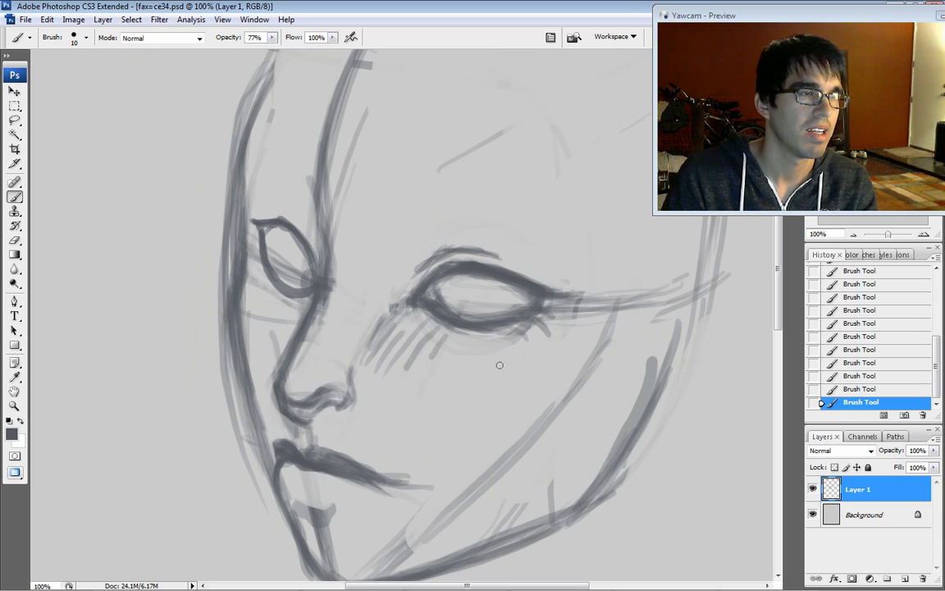
# - Replace the far eye's outline with a light, round eyeball guide curve between the face edge and the nose bridge
pyautogui.moveTo(280, 244)
pyautogui.mouseDown()
pyautogui.moveTo(274, 215)
pyautogui.moveTo(291, 245)
pyautogui.moveTo(282, 259)
pyautogui.moveTo(287, 303)
pyautogui.moveTo(297, 305)
pyautogui.moveTo(265, 273)
pyautogui.mouseUp()
pyautogui.moveTo(264, 256); pyautogui.dragTo(281, 292)
pyautogui.moveTo(270, 233); pyautogui.dragTo(265, 274)
pyautogui.moveTo(266, 246); pyautogui.dragTo(272, 284)
pyautogui.moveTo(287, 223); pyautogui.dragTo(266, 248)
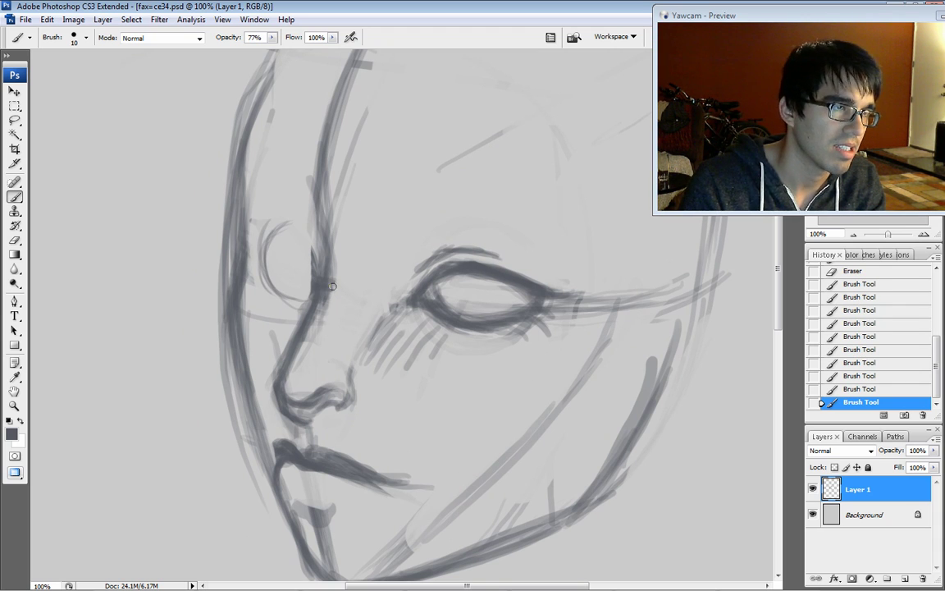
# - Draw the far eye's arched upper lid and outer corner, undoing a trial alignment line across both eyes
pyautogui.moveTo(275, 233); pyautogui.dragTo(312, 262)
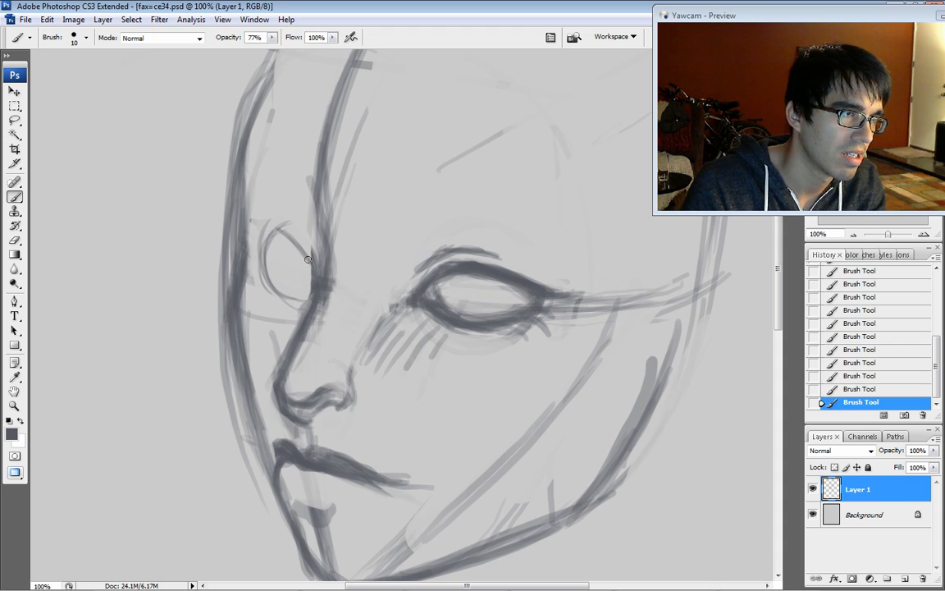
pyautogui.moveTo(272, 234); pyautogui.dragTo(313, 266)
pyautogui.moveTo(278, 231)
pyautogui.mouseDown()
pyautogui.moveTo(261, 245)
pyautogui.moveTo(291, 238)
pyautogui.moveTo(246, 240)
pyautogui.moveTo(247, 226)
pyautogui.moveTo(477, 277)
pyautogui.mouseUp()
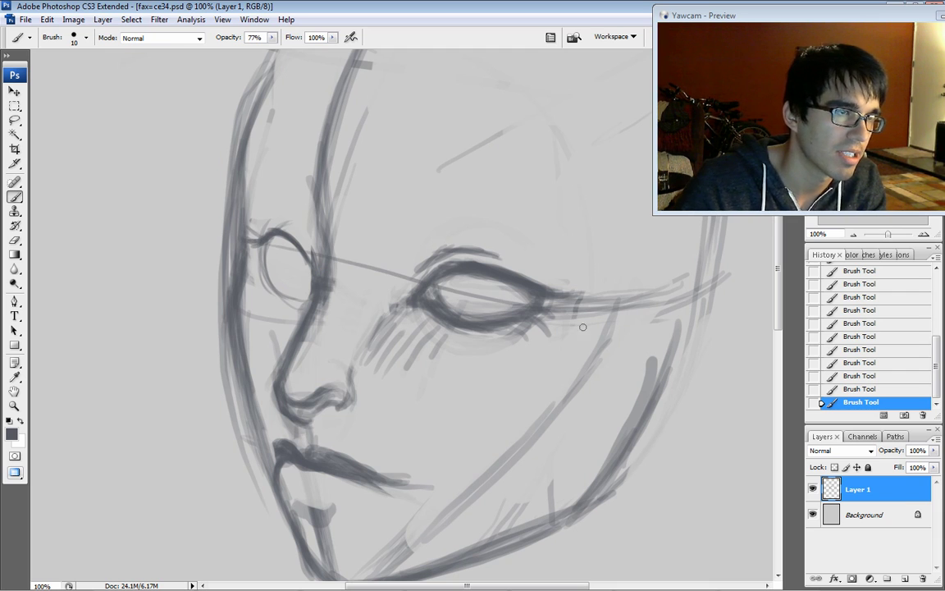
pyautogui.hotkey('ctrl', 'z')
pyautogui.press(']')
pyautogui.moveTo(240, 211)
pyautogui.mouseDown()
pyautogui.moveTo(283, 243)
pyautogui.moveTo(269, 236)
pyautogui.mouseUp()
pyautogui.press('[')
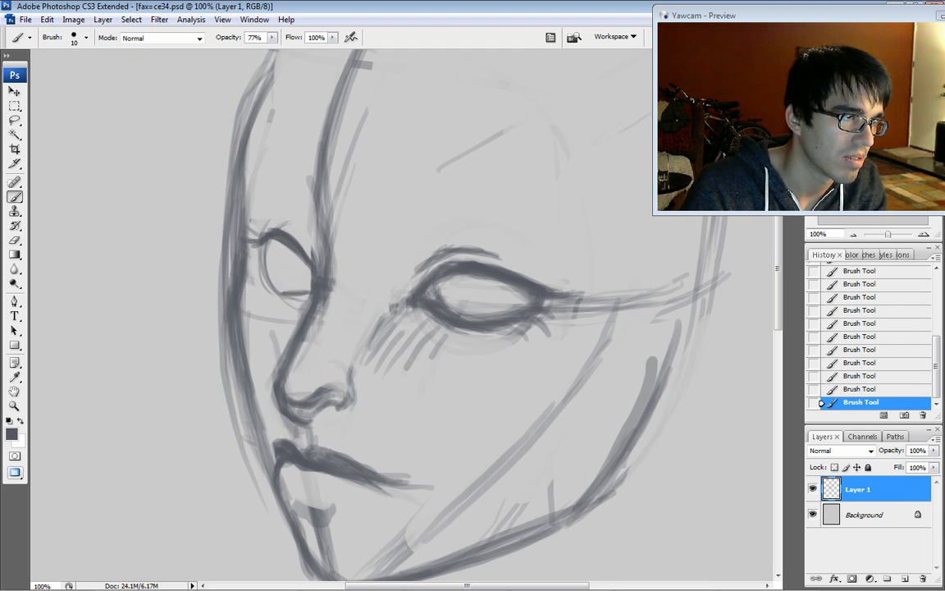
# - Draw the far eye's lower lid and darken its outer curve up to the upper lid
pyautogui.moveTo(283, 293); pyautogui.dragTo(264, 283)
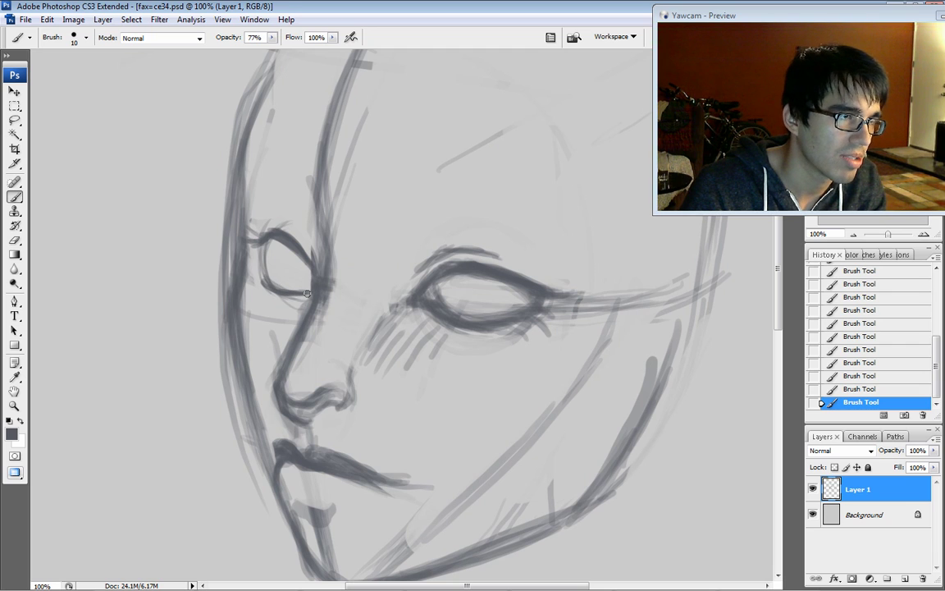
pyautogui.moveTo(288, 291)
pyautogui.mouseDown()
pyautogui.moveTo(263, 275)
pyautogui.moveTo(277, 284)
pyautogui.moveTo(269, 281)
pyautogui.mouseUp()
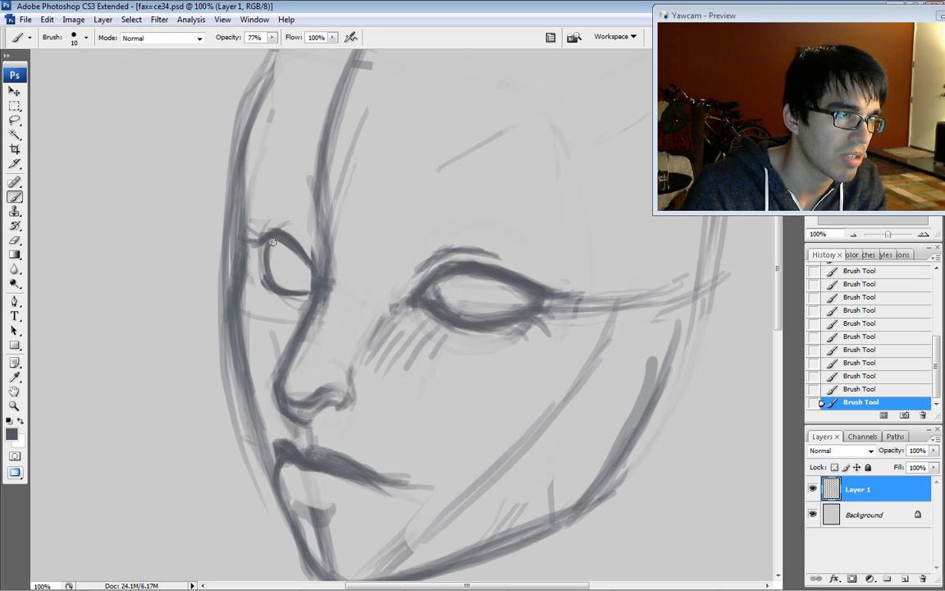
pyautogui.moveTo(262, 257); pyautogui.dragTo(260, 272)
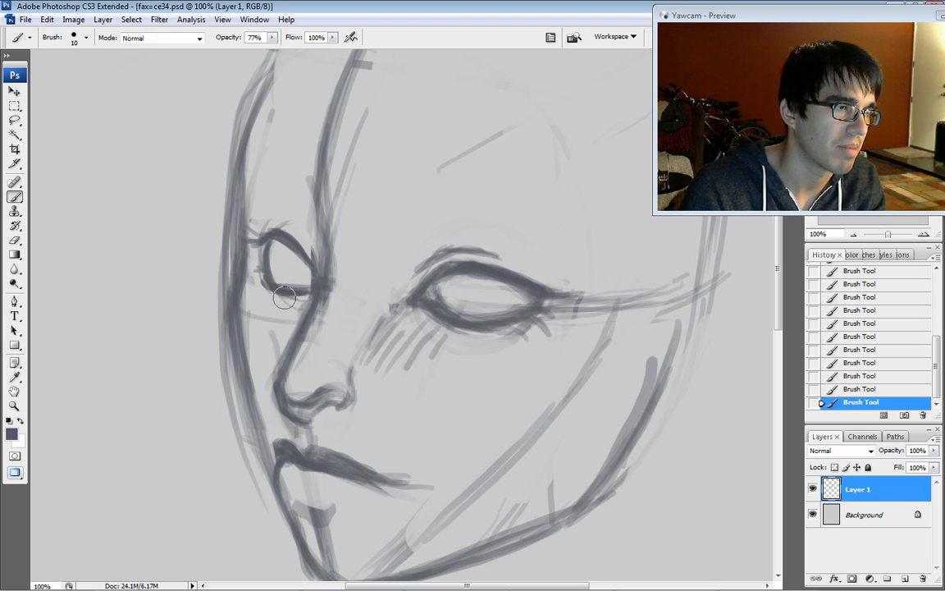
# - Erase the guide remnants beneath the far eye and refine its lower lid near the inner corner
pyautogui.moveTo(304, 295)
pyautogui.mouseDown()
pyautogui.moveTo(286, 296)
pyautogui.moveTo(303, 305)
pyautogui.moveTo(293, 282)
pyautogui.mouseUp()
pyautogui.moveTo(302, 285)
pyautogui.mouseDown()
pyautogui.moveTo(289, 284)
pyautogui.moveTo(306, 292)
pyautogui.mouseUp()
pyautogui.moveTo(287, 290)
pyautogui.mouseDown()
pyautogui.moveTo(309, 287)
pyautogui.moveTo(297, 287)
pyautogui.mouseUp()
pyautogui.press('[')
pyautogui.press('[')
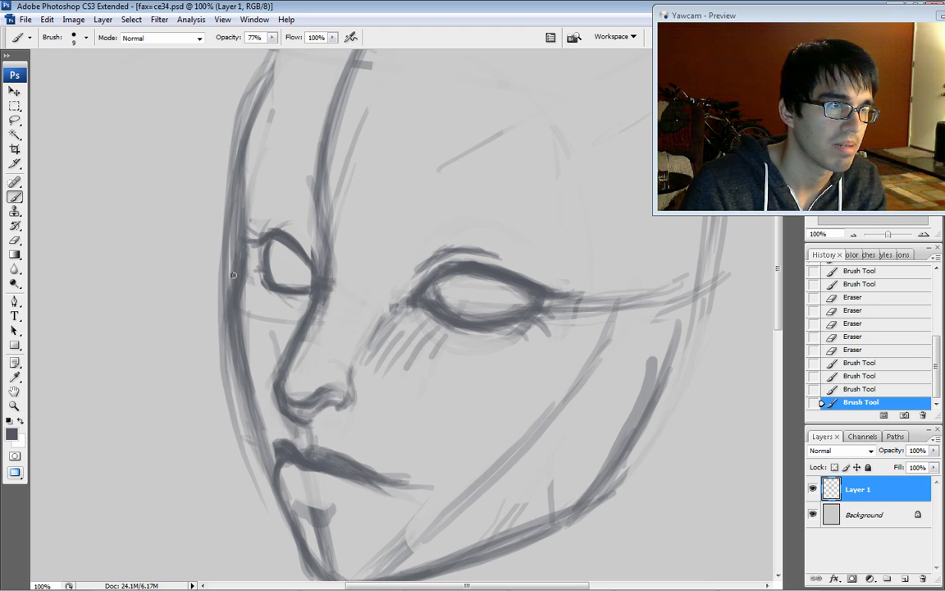
# - Add a crease above the far eye, erase the center line across the nose bridge and redraw the eye's inner corner
pyautogui.moveTo(270, 250)
pyautogui.mouseDown()
pyautogui.moveTo(265, 276)
pyautogui.moveTo(270, 240)
pyautogui.moveTo(314, 248)
pyautogui.mouseUp()
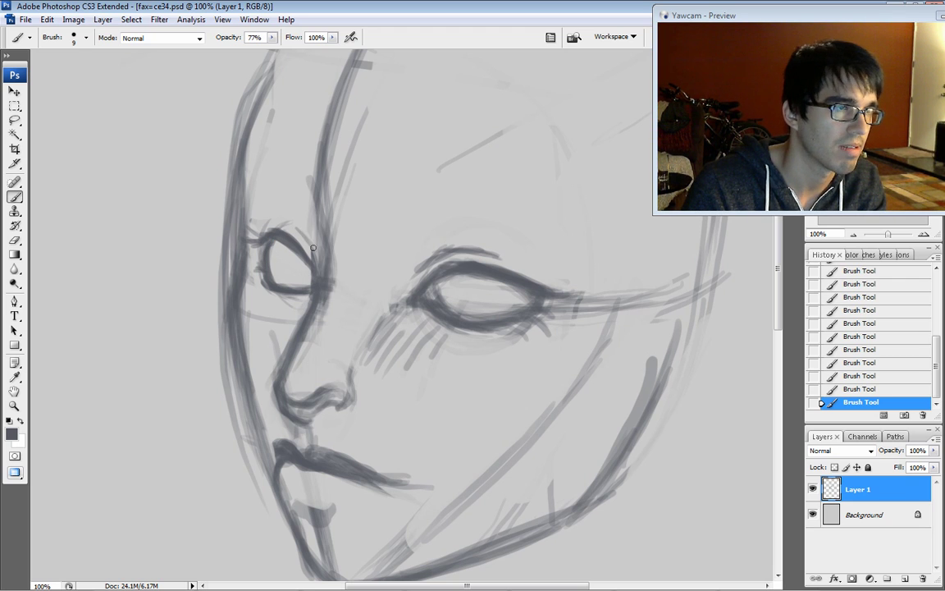
pyautogui.moveTo(326, 317)
pyautogui.mouseDown()
pyautogui.moveTo(334, 274)
pyautogui.moveTo(326, 227)
pyautogui.mouseUp()
pyautogui.moveTo(325, 265); pyautogui.dragTo(323, 222)
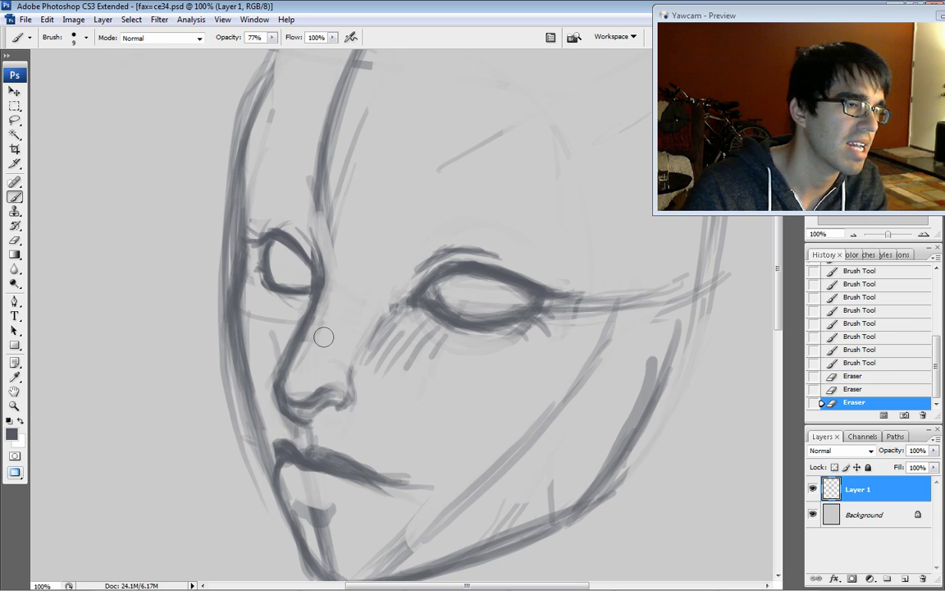
pyautogui.moveTo(311, 262); pyautogui.dragTo(320, 278)
pyautogui.moveTo(273, 229); pyautogui.dragTo(282, 205)
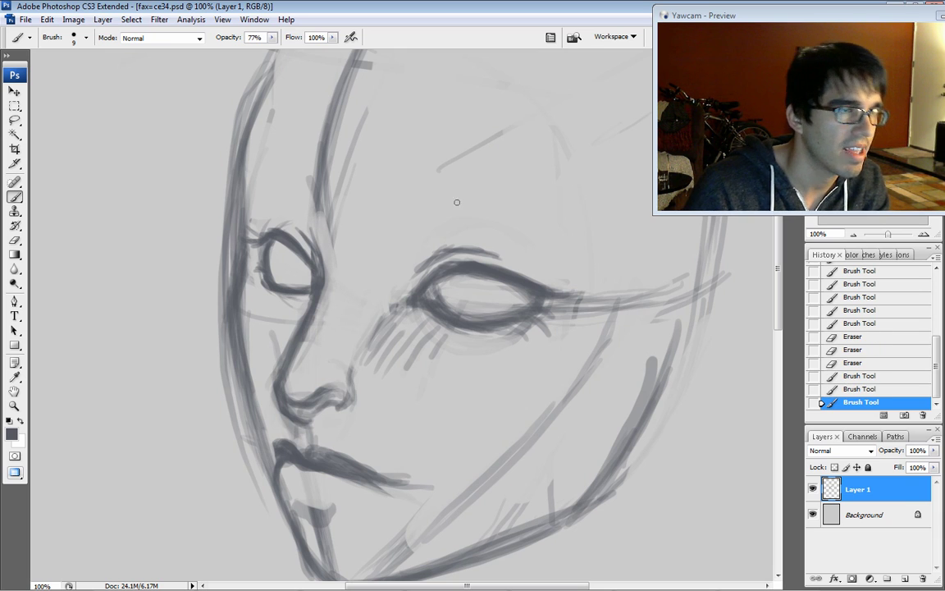
# - Touch up the far eye's inner corner beside the nose bridge and flip the canvas horizontally
pyautogui.scroll(1, 540, 288)
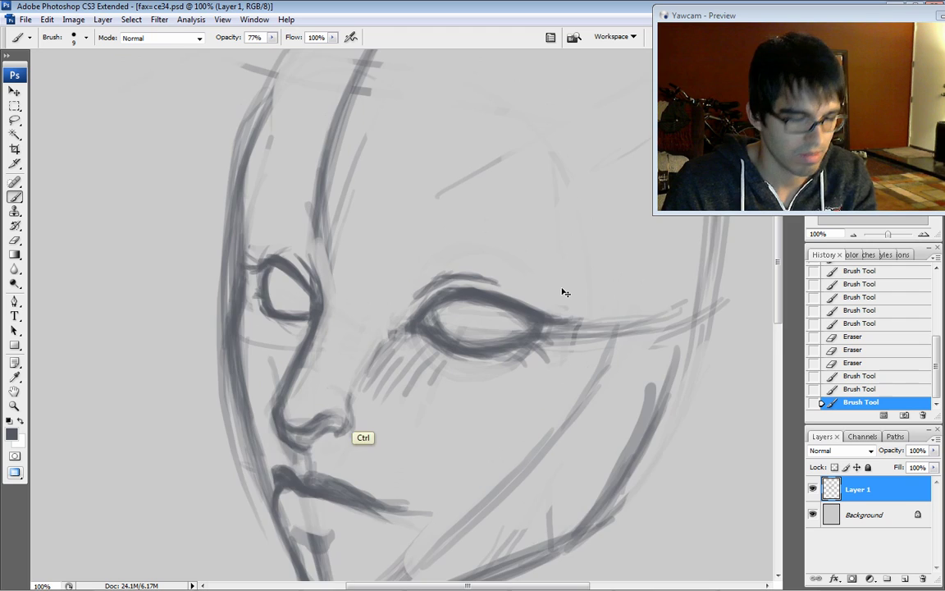
pyautogui.hotkey('ctrl', '-')
pyautogui.moveTo(341, 297)
pyautogui.mouseDown()
pyautogui.moveTo(331, 283)
pyautogui.moveTo(340, 294)
pyautogui.mouseUp()
pyautogui.moveTo(329, 284)
pyautogui.mouseDown()
pyautogui.moveTo(341, 300)
pyautogui.moveTo(334, 282)
pyautogui.mouseUp()
pyautogui.press(']')
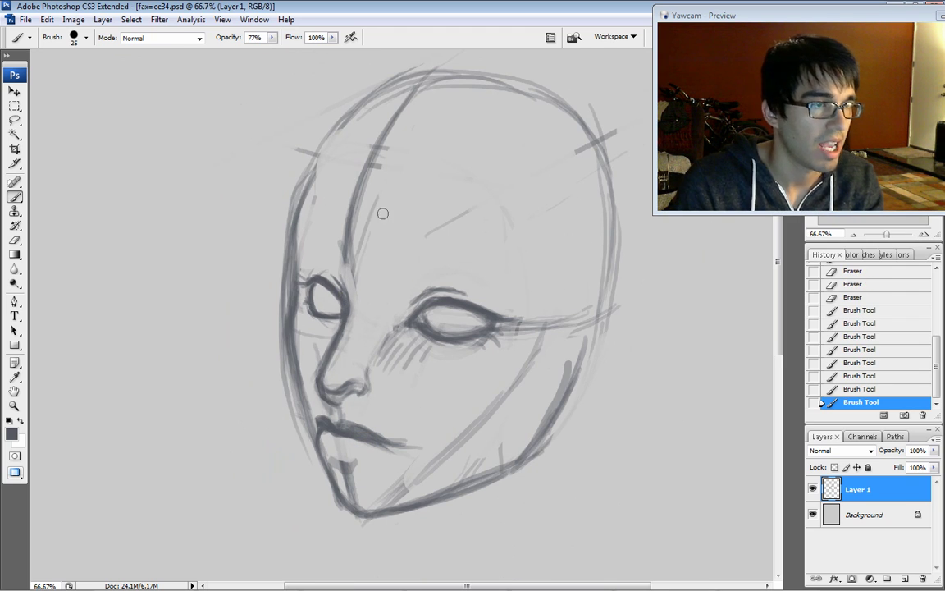
pyautogui.hotkey('ctrl', 'shift', 'h')
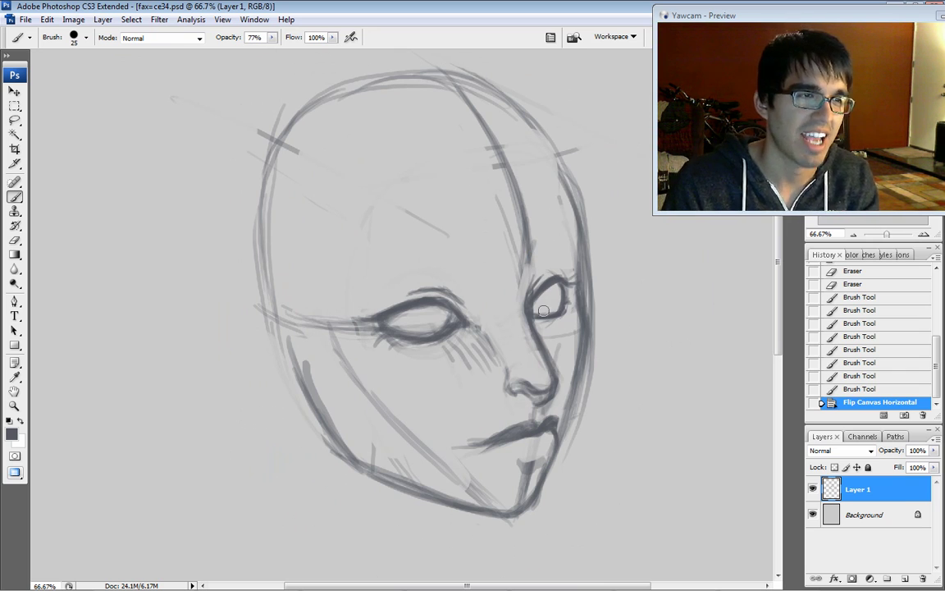
# - Erase along the inside and upper edge of the far eye to thin and clean its outline
pyautogui.moveTo(541, 302); pyautogui.dragTo(539, 308)
pyautogui.moveTo(543, 297); pyautogui.dragTo(539, 306)
pyautogui.moveTo(545, 295); pyautogui.dragTo(525, 287)
pyautogui.moveTo(526, 294)
pyautogui.mouseDown()
pyautogui.moveTo(534, 277)
pyautogui.moveTo(562, 271)
pyautogui.mouseUp()
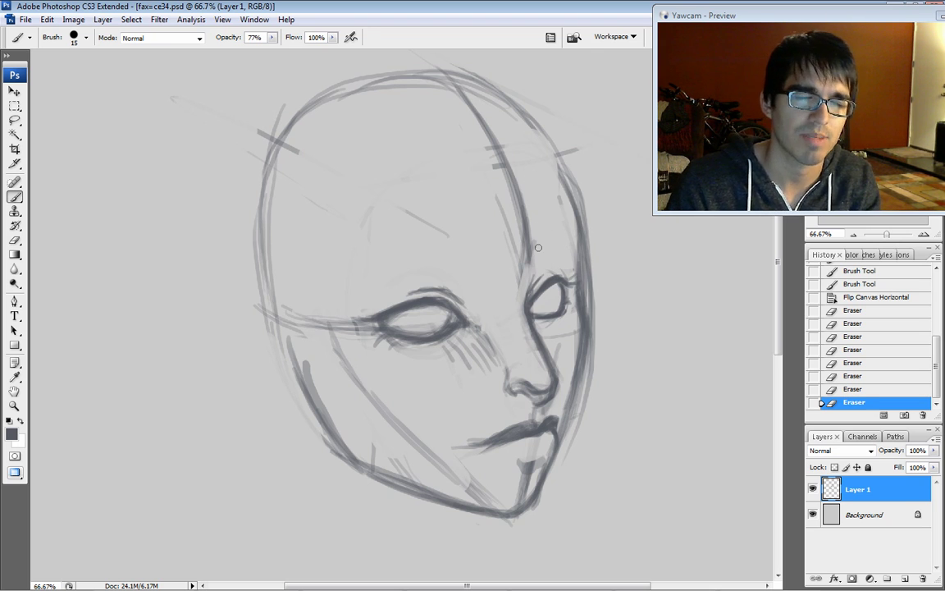
# - Erase the lower end of the forehead center line, the stray forehead strokes and the guide at the near eye's outer corner
pyautogui.moveTo(482, 274); pyautogui.dragTo(491, 242)
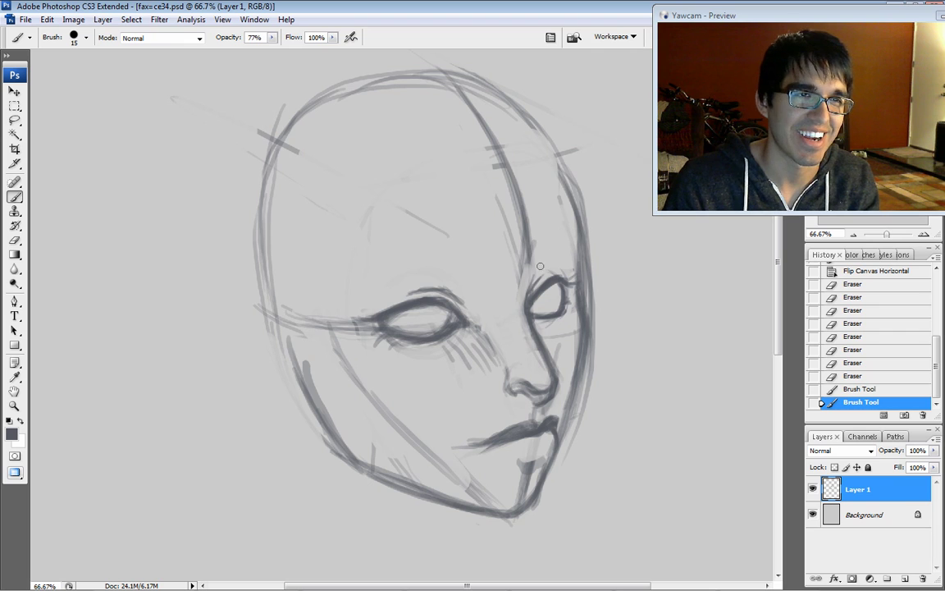
pyautogui.moveTo(535, 219)
pyautogui.mouseDown()
pyautogui.moveTo(531, 257)
pyautogui.moveTo(529, 201)
pyautogui.mouseUp()
pyautogui.moveTo(521, 289); pyautogui.dragTo(502, 179)
pyautogui.moveTo(509, 267)
pyautogui.mouseDown()
pyautogui.moveTo(520, 261)
pyautogui.moveTo(403, 215)
pyautogui.mouseUp()
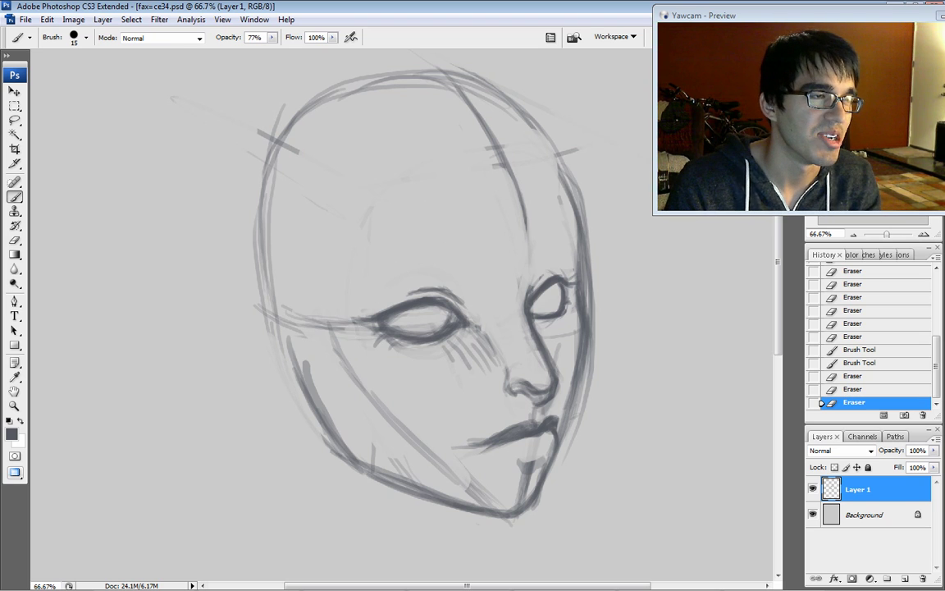
pyautogui.moveTo(362, 329)
pyautogui.mouseDown()
pyautogui.moveTo(348, 317)
pyautogui.moveTo(331, 324)
pyautogui.mouseUp()
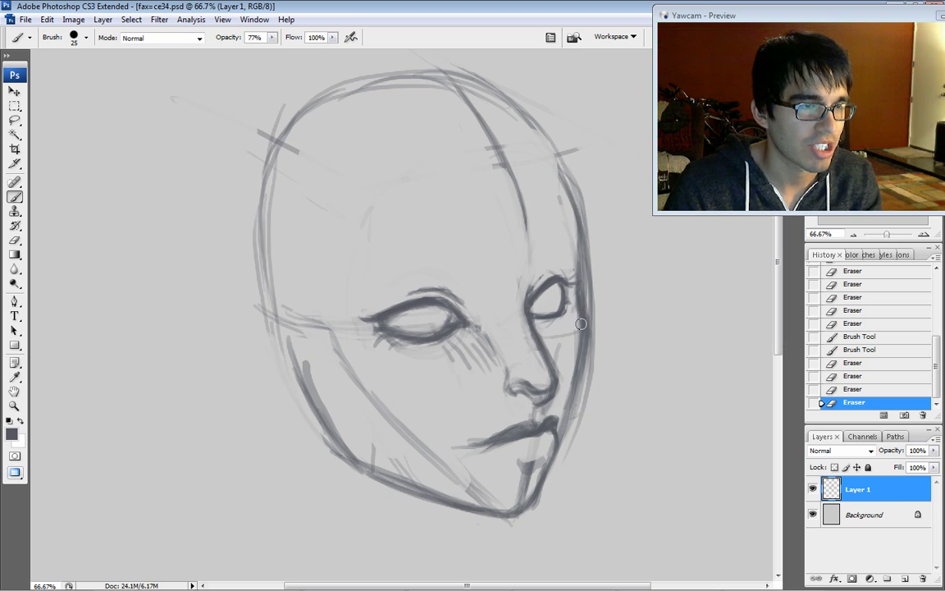
# - Darken the far cheek contour beside the eye and erase the loose construction lines outside it
pyautogui.press('[')
pyautogui.press('[')
pyautogui.moveTo(578, 315)
pyautogui.mouseDown()
pyautogui.moveTo(571, 337)
pyautogui.moveTo(588, 343)
pyautogui.moveTo(581, 381)
pyautogui.mouseUp()
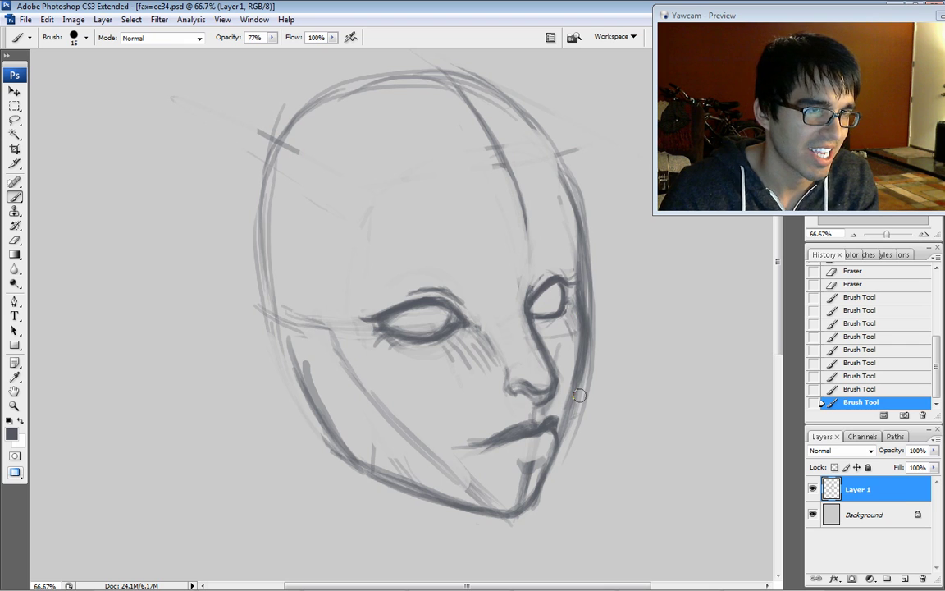
pyautogui.moveTo(591, 307)
pyautogui.mouseDown()
pyautogui.moveTo(607, 274)
pyautogui.moveTo(594, 256)
pyautogui.moveTo(595, 231)
pyautogui.mouseUp()
pyautogui.moveTo(597, 331); pyautogui.dragTo(598, 359)
pyautogui.moveTo(594, 303); pyautogui.dragTo(593, 271)
pyautogui.moveTo(594, 223); pyautogui.dragTo(596, 345)
pyautogui.moveTo(588, 293)
pyautogui.mouseDown()
pyautogui.moveTo(593, 399)
pyautogui.moveTo(558, 478)
pyautogui.mouseUp()
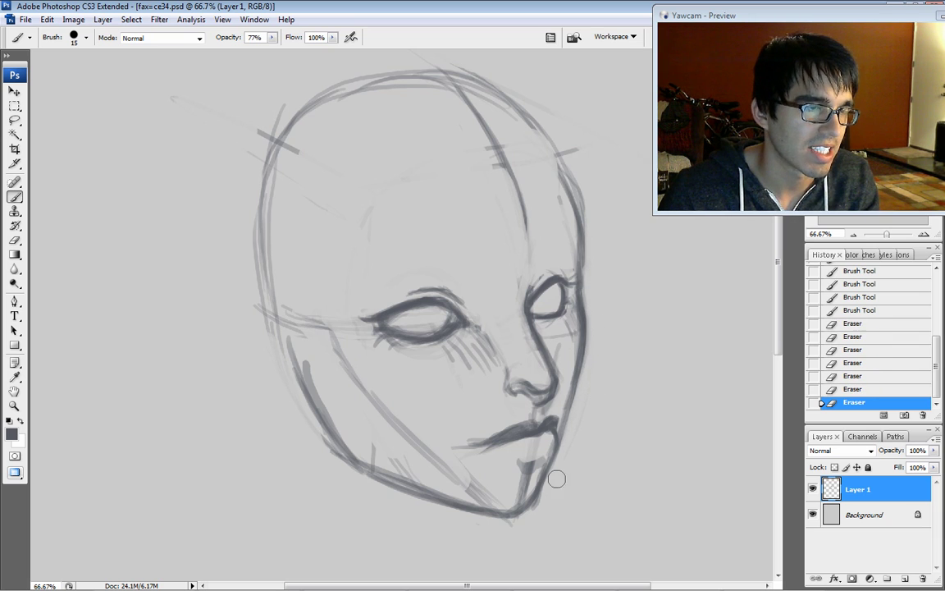
# - Firm up the far jaw contour from the cheek to the chin and clean the center guide off the chin
pyautogui.moveTo(563, 441); pyautogui.dragTo(532, 516)
pyautogui.moveTo(544, 493)
pyautogui.mouseDown()
pyautogui.moveTo(536, 510)
pyautogui.moveTo(525, 483)
pyautogui.moveTo(517, 497)
pyautogui.moveTo(533, 503)
pyautogui.mouseUp()
pyautogui.moveTo(547, 463); pyautogui.dragTo(537, 496)
pyautogui.moveTo(551, 461); pyautogui.dragTo(542, 486)
pyautogui.moveTo(558, 446); pyautogui.dragTo(547, 474)
pyautogui.moveTo(572, 391); pyautogui.dragTo(560, 433)
pyautogui.moveTo(563, 427); pyautogui.dragTo(555, 454)
pyautogui.moveTo(507, 348); pyautogui.dragTo(515, 389)
pyautogui.moveTo(566, 278); pyautogui.dragTo(566, 292)
pyautogui.moveTo(515, 251); pyautogui.dragTo(522, 273)
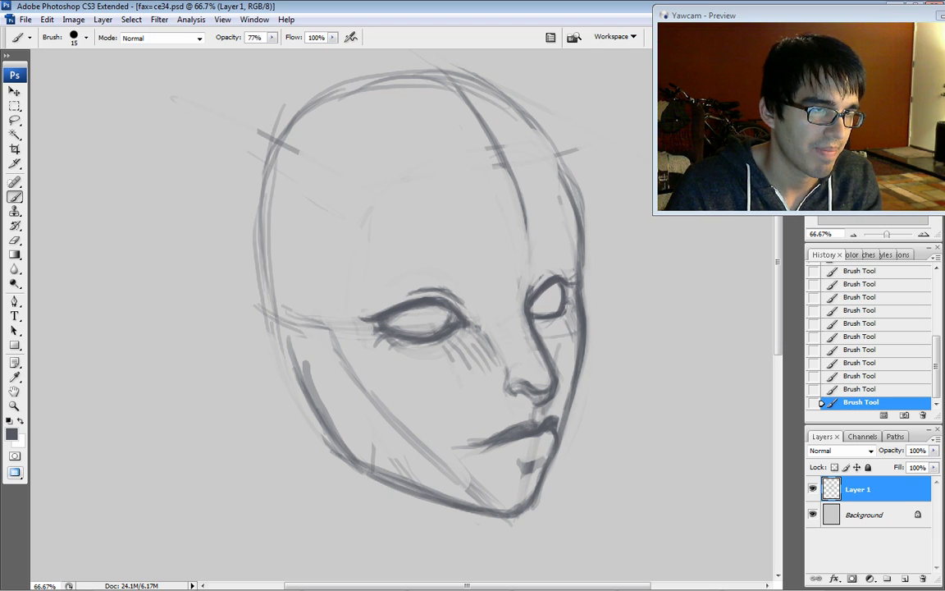
# - Redraw the far forehead contour from the temple to the eye and erase the bulging line outside it
pyautogui.moveTo(566, 195); pyautogui.dragTo(579, 268)
pyautogui.moveTo(553, 141); pyautogui.dragTo(578, 259)
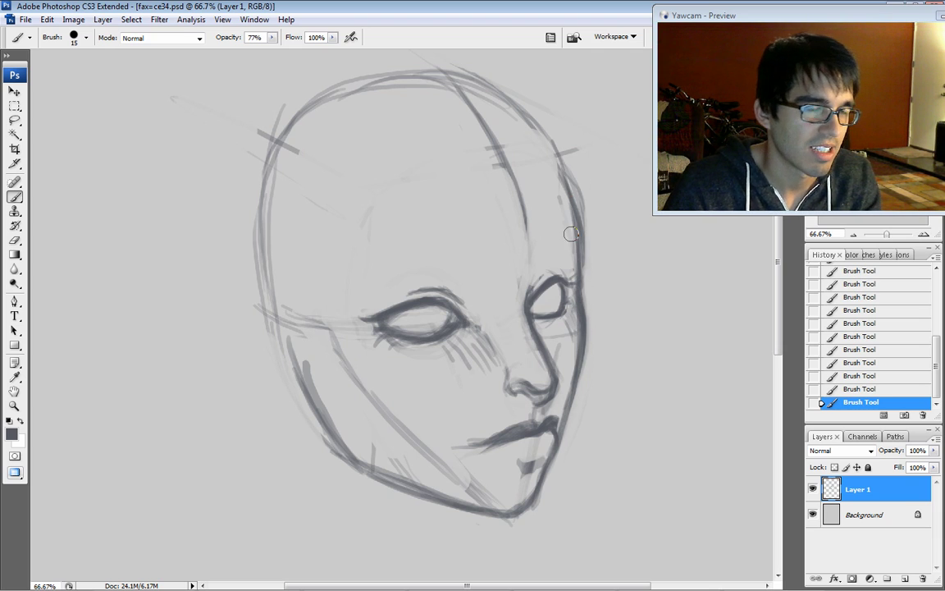
pyautogui.moveTo(589, 201)
pyautogui.mouseDown()
pyautogui.moveTo(592, 261)
pyautogui.moveTo(572, 130)
pyautogui.moveTo(581, 167)
pyautogui.moveTo(550, 182)
pyautogui.mouseUp()
pyautogui.moveTo(496, 240); pyautogui.dragTo(493, 269)
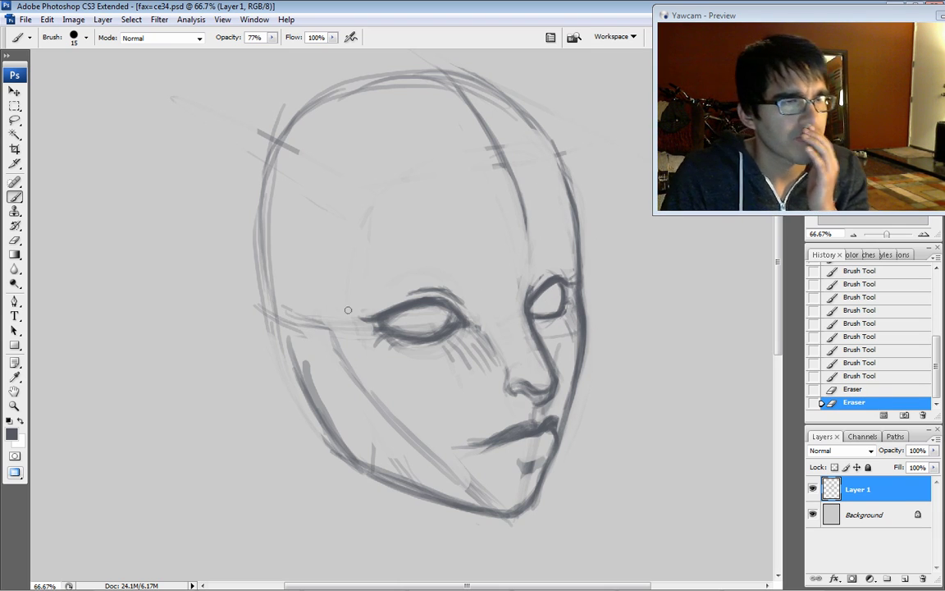
# - Lasso the far eye, move it slightly and scale it up to about 104%, clearing the selection when done
pyautogui.click(16, 121)
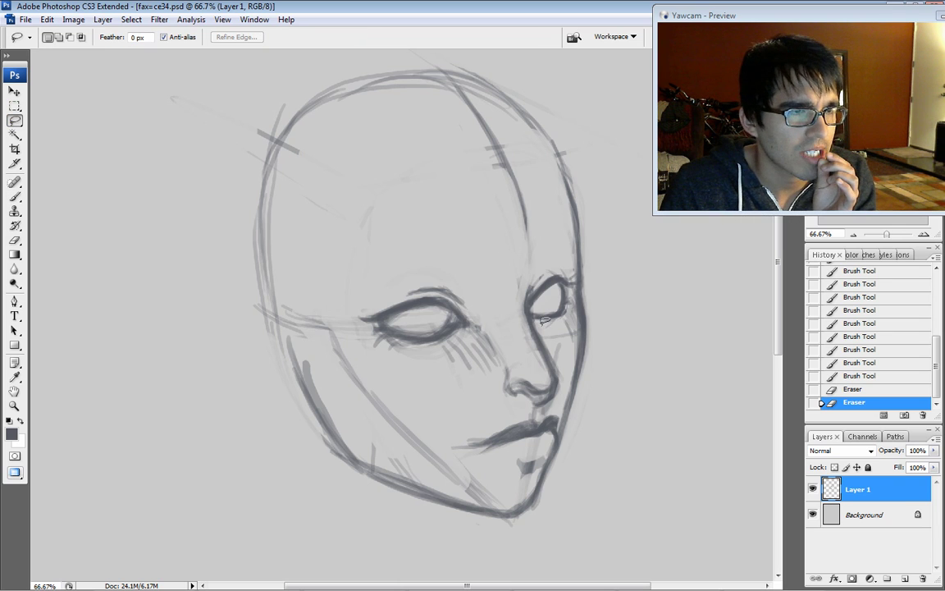
pyautogui.moveTo(531, 314)
pyautogui.mouseDown()
pyautogui.moveTo(559, 256)
pyautogui.moveTo(535, 327)
pyautogui.moveTo(554, 305)
pyautogui.mouseUp()
pyautogui.click(15, 91)
pyautogui.hotkey('ctrl', 't')
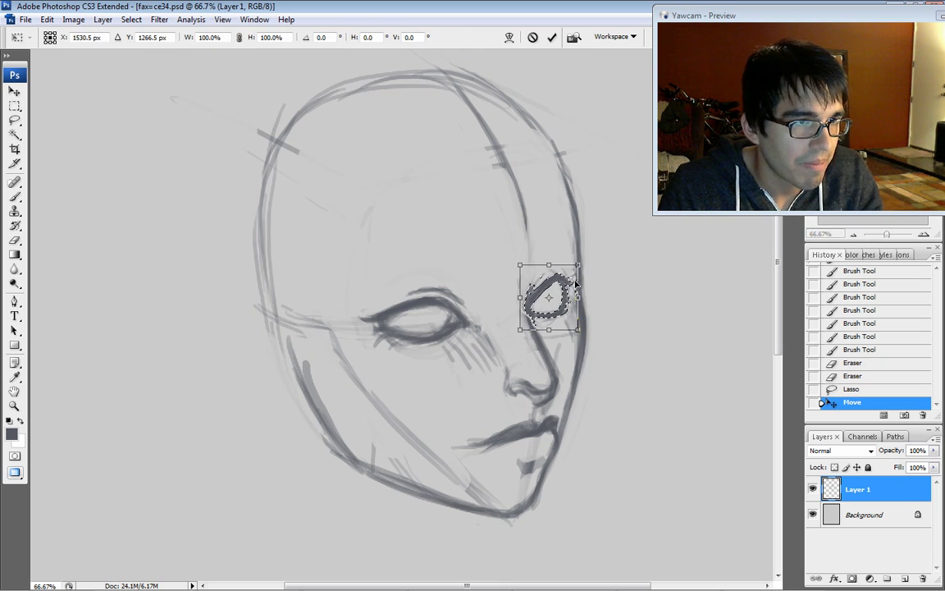
pyautogui.moveTo(579, 262); pyautogui.dragTo(581, 259)
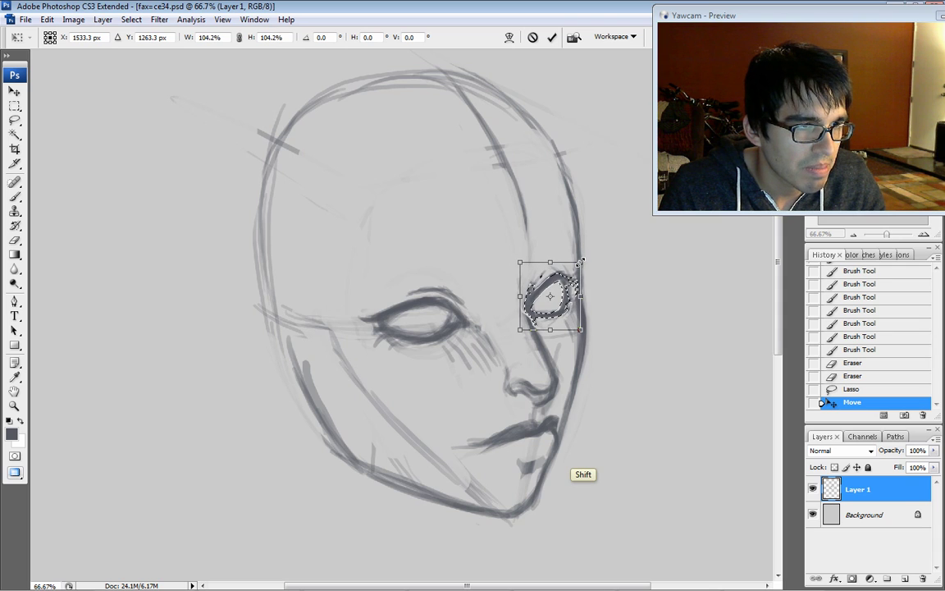
pyautogui.moveTo(580, 295); pyautogui.dragTo(580, 298)
pyautogui.press('Return')
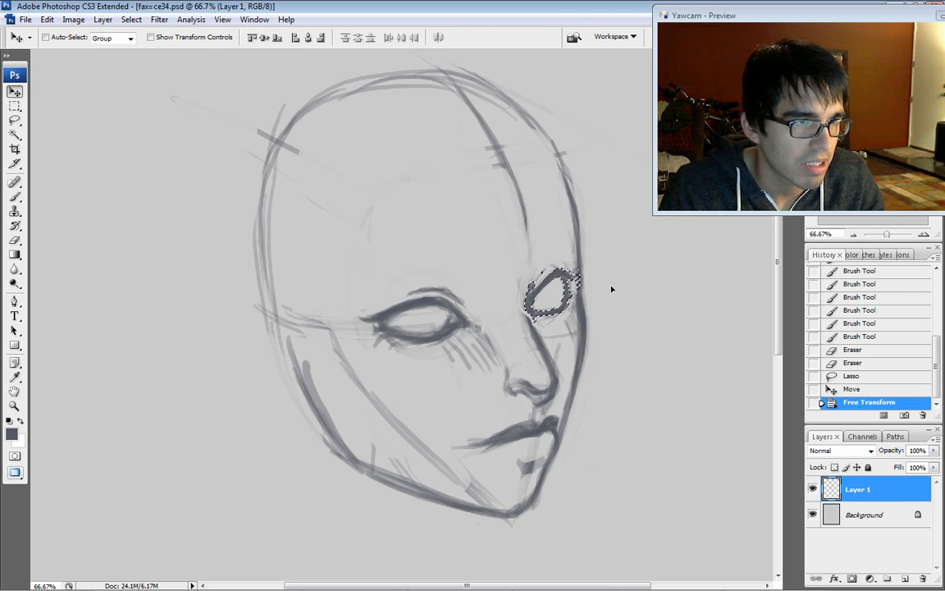
pyautogui.press('l')
pyautogui.hotkey('ctrl', 'd')
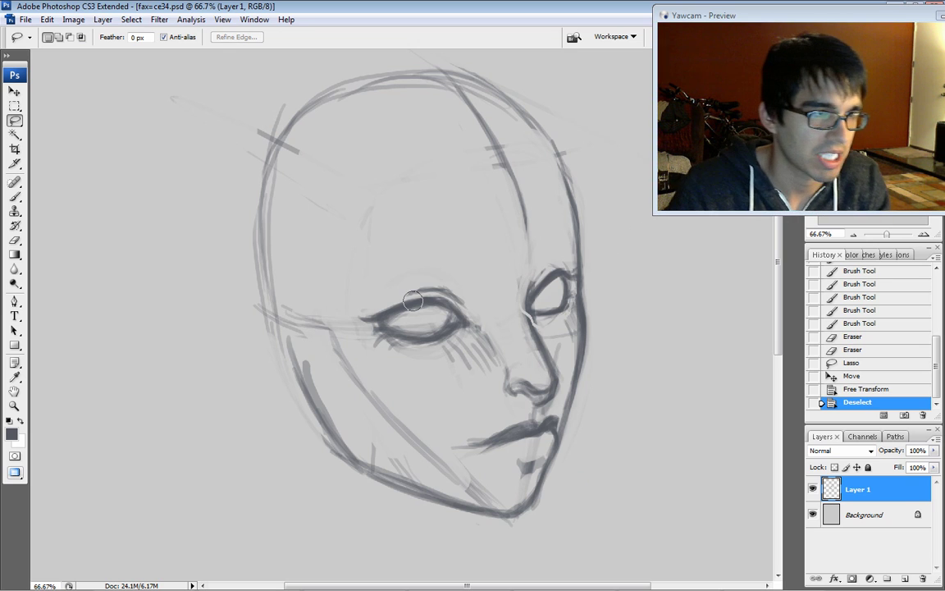
# - Erase the stray strokes at the near eye's outer corner and beneath its lower lid
pyautogui.moveTo(370, 325)
pyautogui.mouseDown()
pyautogui.moveTo(348, 315)
pyautogui.moveTo(353, 305)
pyautogui.mouseUp()
pyautogui.moveTo(436, 349); pyautogui.dragTo(402, 345)
pyautogui.moveTo(433, 349)
pyautogui.mouseDown()
pyautogui.moveTo(376, 345)
pyautogui.moveTo(387, 347)
pyautogui.mouseUp()
pyautogui.moveTo(384, 346); pyautogui.dragTo(409, 352)
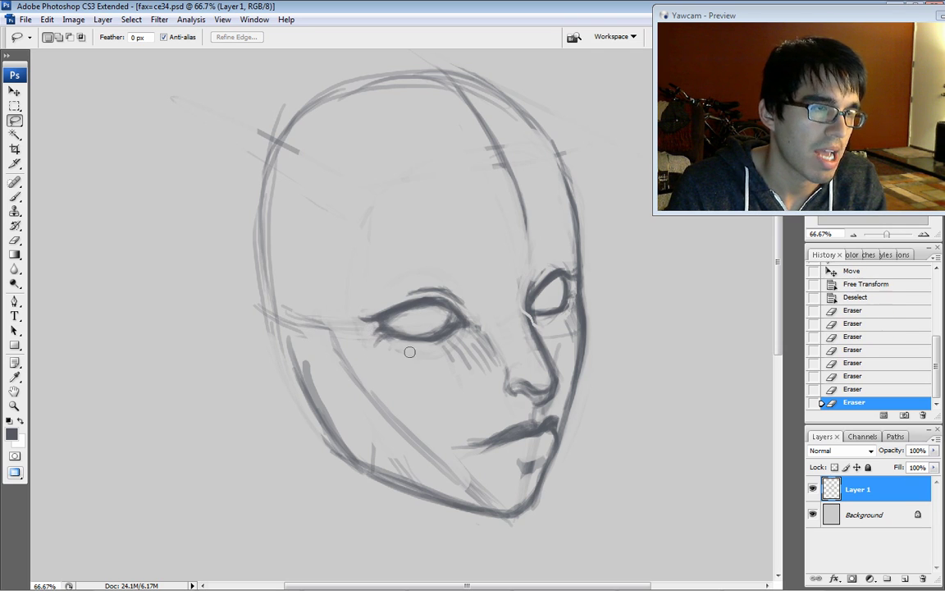
# - Redraw the nose bridge line at the far eye's inner corner with a 20 px brush and erase stray marks beside it
pyautogui.click(14, 195)
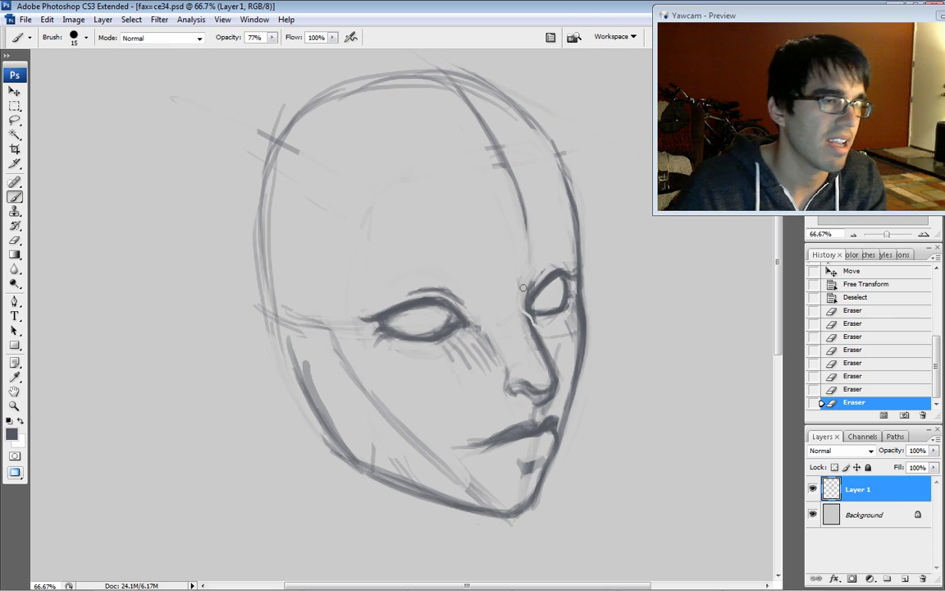
pyautogui.press(']')
pyautogui.moveTo(527, 311); pyautogui.dragTo(534, 324)
pyautogui.moveTo(528, 309); pyautogui.dragTo(545, 342)
pyautogui.moveTo(536, 325)
pyautogui.mouseDown()
pyautogui.moveTo(547, 345)
pyautogui.moveTo(535, 293)
pyautogui.mouseUp()
pyautogui.moveTo(530, 299)
pyautogui.mouseDown()
pyautogui.moveTo(535, 286)
pyautogui.moveTo(528, 308)
pyautogui.mouseUp()
pyautogui.moveTo(527, 300); pyautogui.dragTo(533, 326)
pyautogui.moveTo(530, 310); pyautogui.dragTo(537, 318)
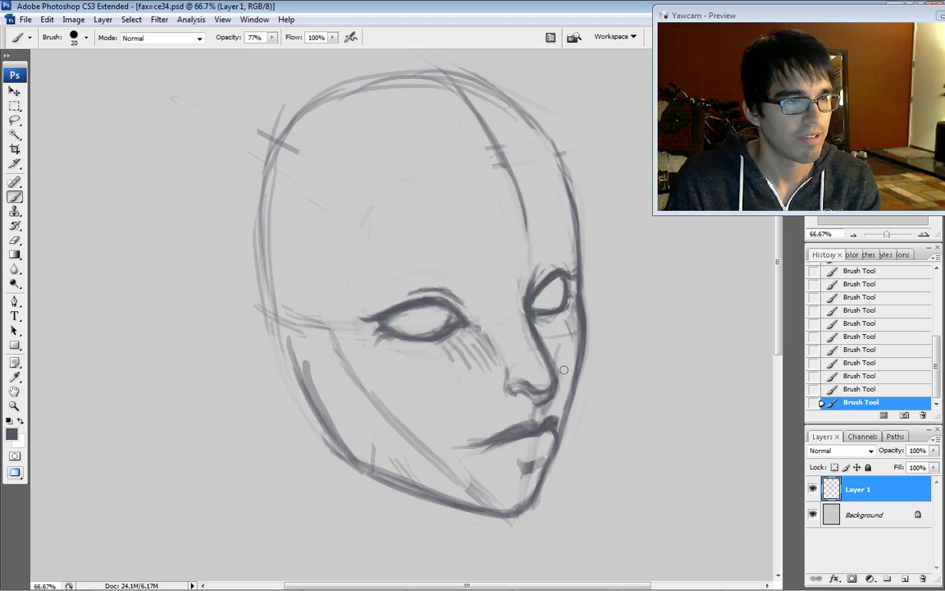
pyautogui.moveTo(525, 318)
pyautogui.mouseDown()
pyautogui.moveTo(532, 350)
pyautogui.moveTo(525, 317)
pyautogui.mouseUp()
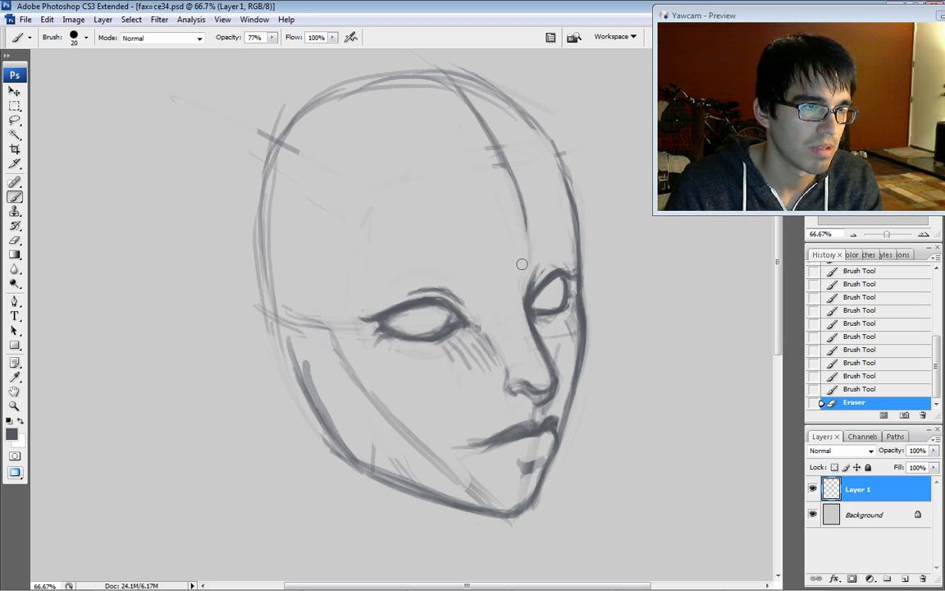
pyautogui.moveTo(523, 263); pyautogui.dragTo(525, 283)
pyautogui.moveTo(526, 263); pyautogui.dragTo(532, 243)
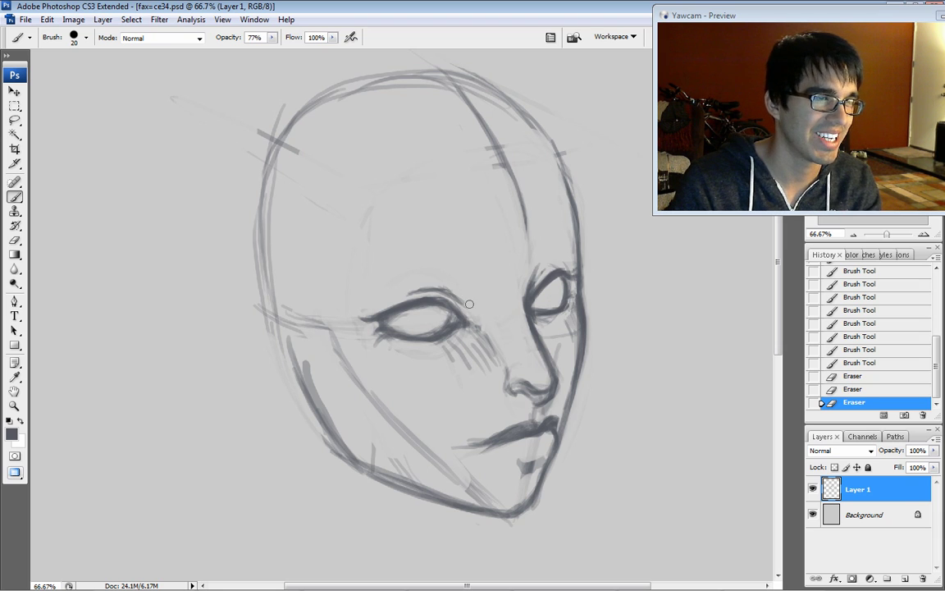
pyautogui.moveTo(463, 267); pyautogui.dragTo(343, 280)
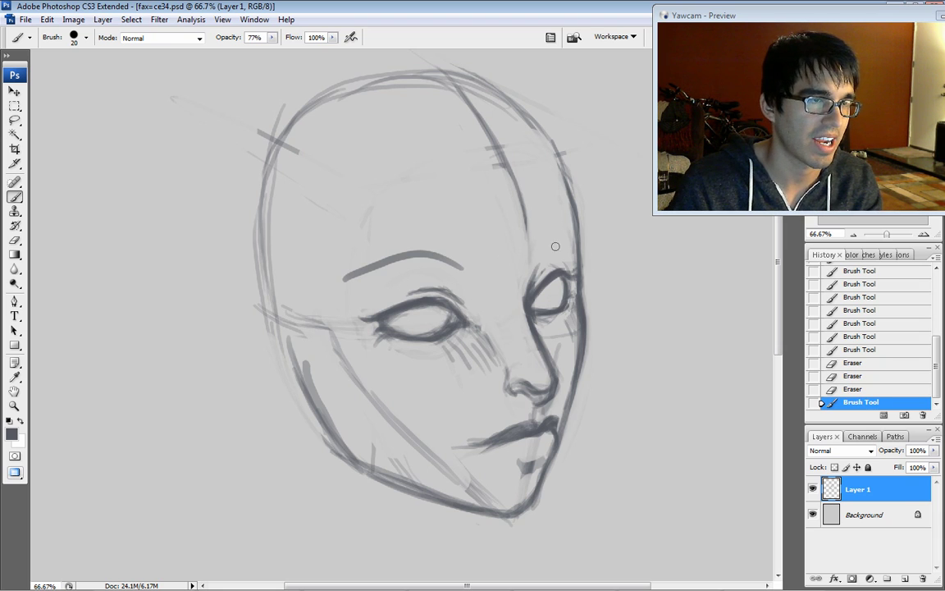
pyautogui.moveTo(528, 259); pyautogui.dragTo(586, 239)
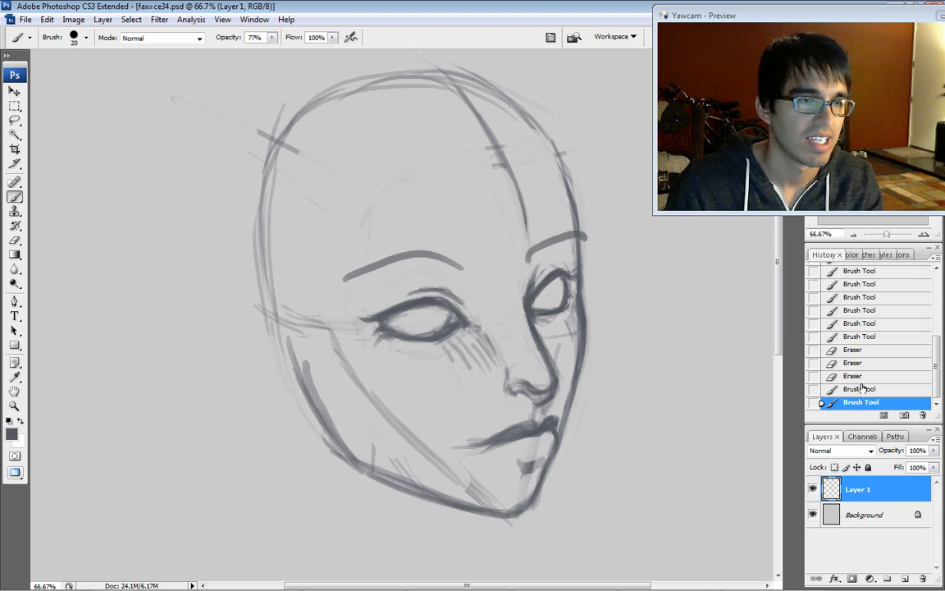
pyautogui.hotkey('ctrl', 'alt', 'z')
pyautogui.hotkey('ctrl', 'alt', 'z')
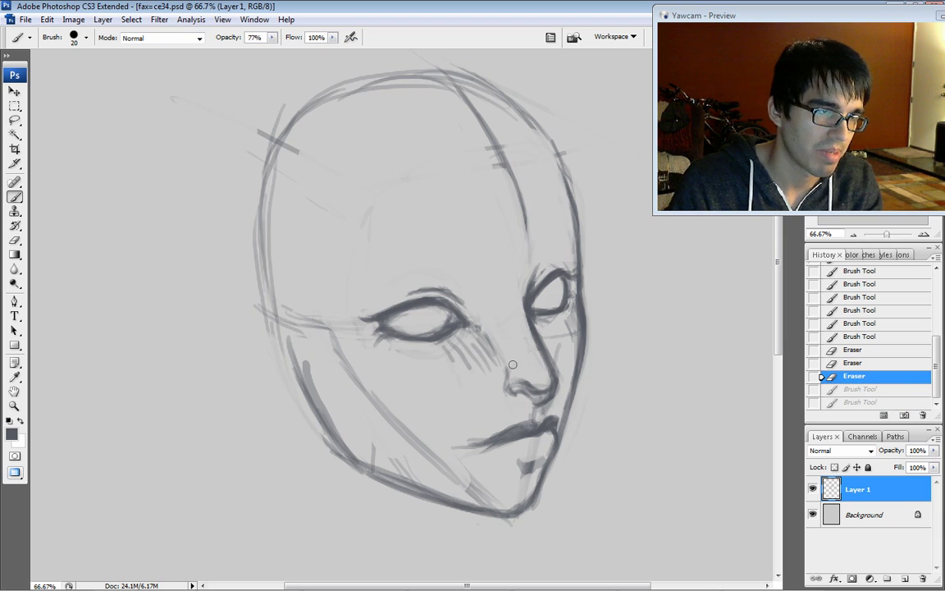
# - Sketch direction strokes above and below the eyes and a slanted brow guide line across the face
pyautogui.click(352, 339)
pyautogui.moveTo(443, 349); pyautogui.dragTo(458, 400)
pyautogui.moveTo(480, 343); pyautogui.dragTo(493, 365)
pyautogui.moveTo(524, 304)
pyautogui.mouseDown()
pyautogui.moveTo(504, 311)
pyautogui.moveTo(525, 244)
pyautogui.moveTo(530, 261)
pyautogui.moveTo(491, 245)
pyautogui.mouseUp()
pyautogui.moveTo(496, 239)
pyautogui.mouseDown()
pyautogui.moveTo(549, 230)
pyautogui.moveTo(526, 233)
pyautogui.moveTo(574, 214)
pyautogui.moveTo(367, 253)
pyautogui.mouseUp()
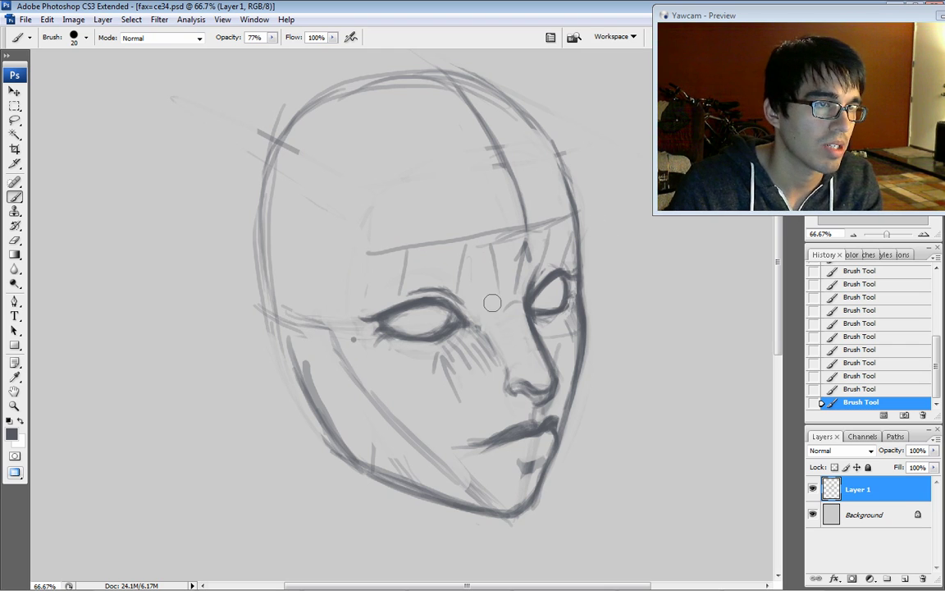
# - Erase the marks between the brows and undo the trial arc strokes above the near eye
pyautogui.moveTo(518, 254)
pyautogui.mouseDown()
pyautogui.moveTo(484, 274)
pyautogui.moveTo(421, 249)
pyautogui.moveTo(482, 271)
pyautogui.mouseUp()
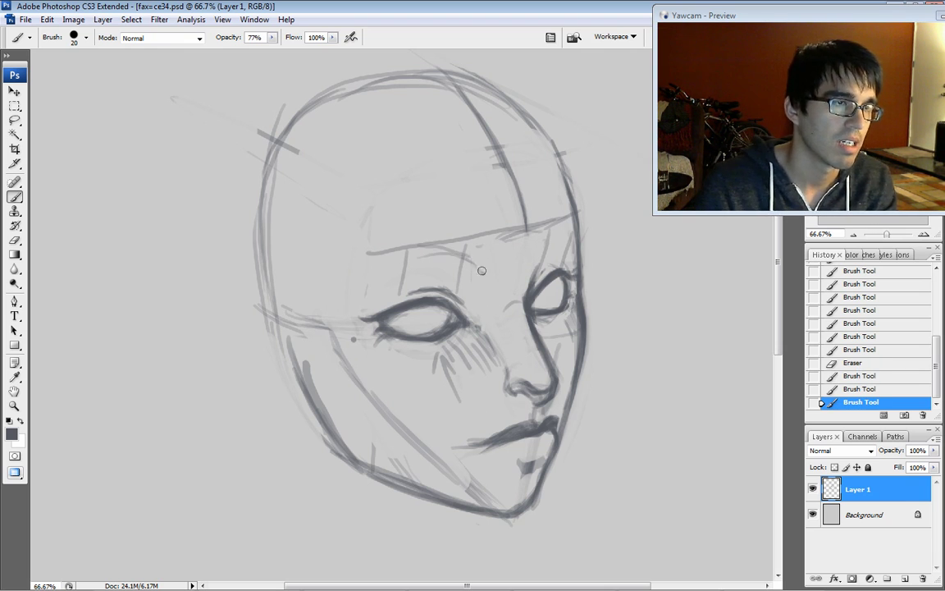
pyautogui.moveTo(360, 274); pyautogui.dragTo(424, 251)
pyautogui.click(850, 363)
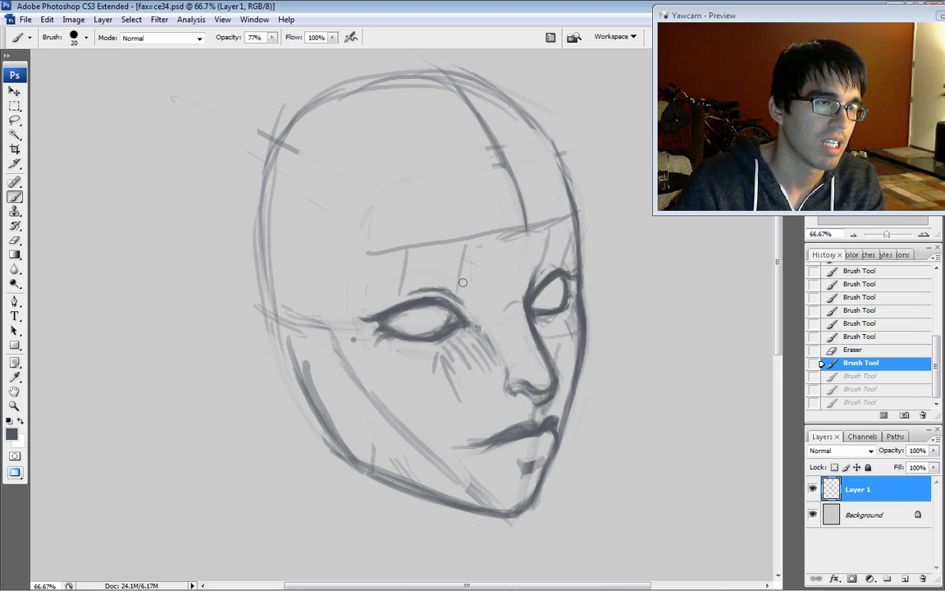
# - Draw the inner end of the near brow, curving it down to the eye's inner corner
pyautogui.moveTo(497, 261); pyautogui.dragTo(493, 265)
pyautogui.moveTo(496, 263); pyautogui.dragTo(480, 265)
pyautogui.moveTo(489, 278)
pyautogui.mouseDown()
pyautogui.moveTo(469, 265)
pyautogui.moveTo(491, 283)
pyautogui.moveTo(471, 319)
pyautogui.mouseUp()
pyautogui.press(']')
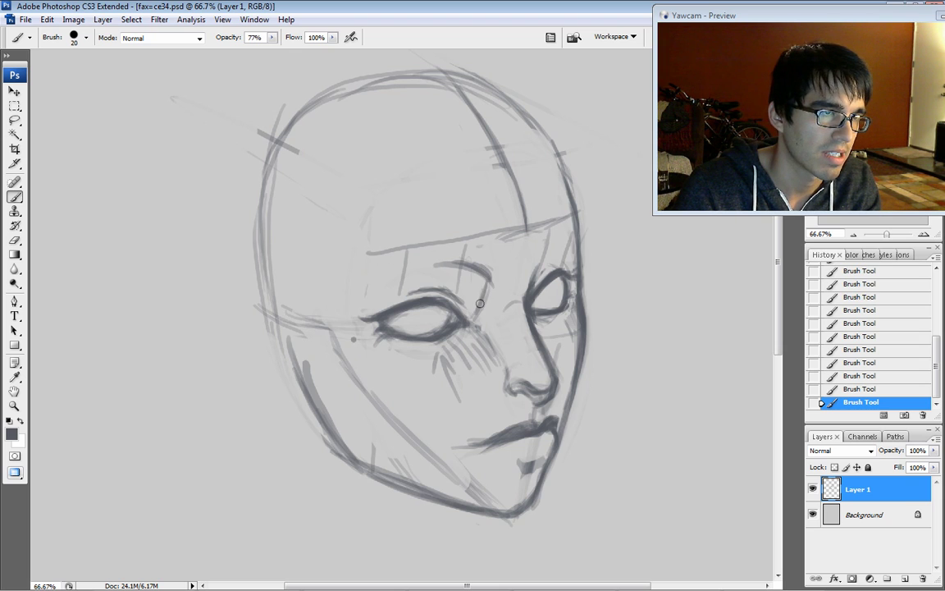
# - Extend the near brow outward in an arch and add the slanted far brow up to the face contour
pyautogui.moveTo(430, 265); pyautogui.dragTo(490, 275)
pyautogui.moveTo(387, 275)
pyautogui.mouseDown()
pyautogui.moveTo(469, 273)
pyautogui.moveTo(427, 264)
pyautogui.mouseUp()
pyautogui.press('[')
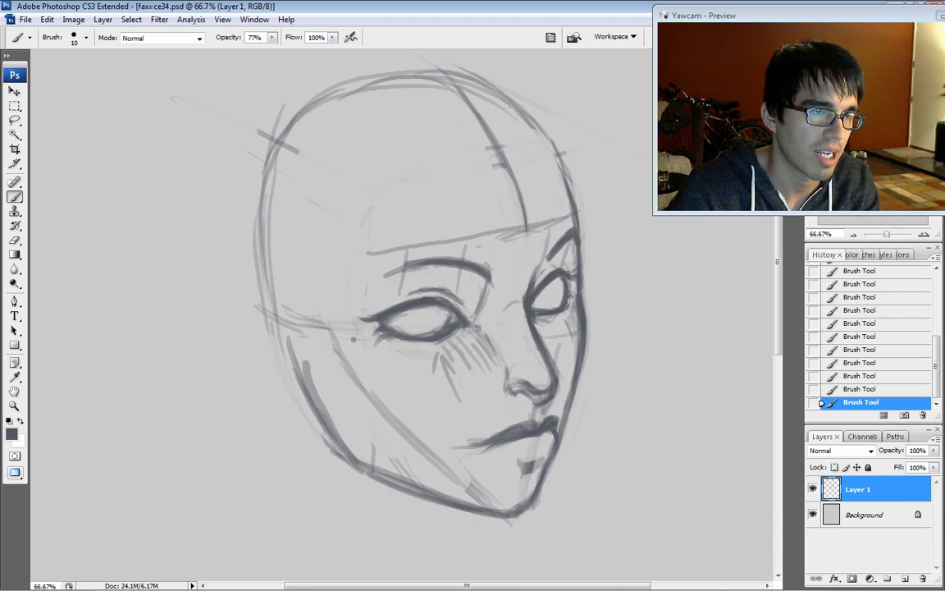
pyautogui.press(']')
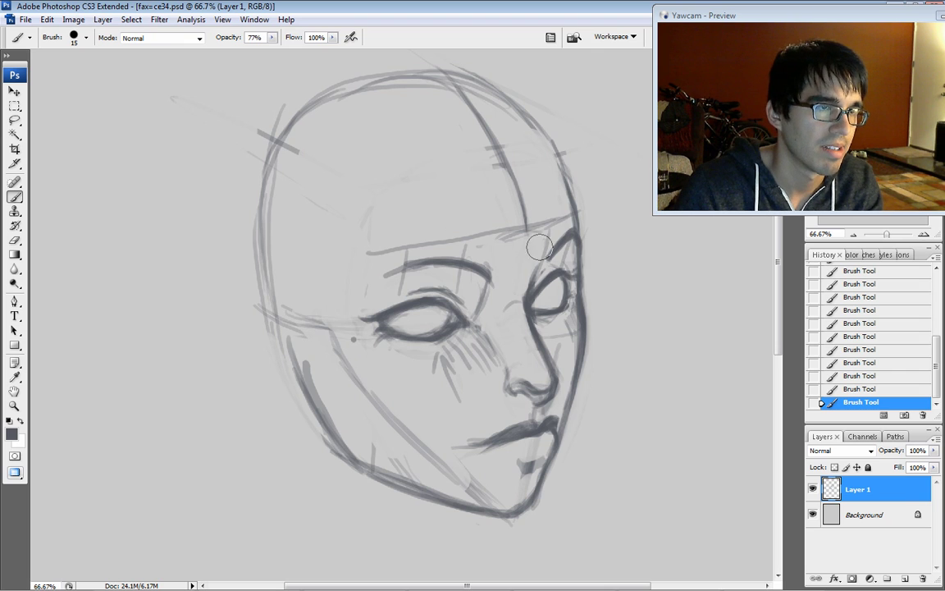
# - Fade the brow guide line with the eraser and darken the near brow's arch
pyautogui.moveTo(430, 246)
pyautogui.mouseDown()
pyautogui.moveTo(484, 255)
pyautogui.moveTo(474, 324)
pyautogui.moveTo(460, 260)
pyautogui.moveTo(471, 266)
pyautogui.moveTo(444, 263)
pyautogui.moveTo(471, 265)
pyautogui.mouseUp()
pyautogui.moveTo(441, 260); pyautogui.dragTo(478, 266)
pyautogui.moveTo(414, 263); pyautogui.dragTo(384, 277)
pyautogui.moveTo(410, 265)
pyautogui.mouseDown()
pyautogui.moveTo(385, 277)
pyautogui.moveTo(417, 251)
pyautogui.mouseUp()
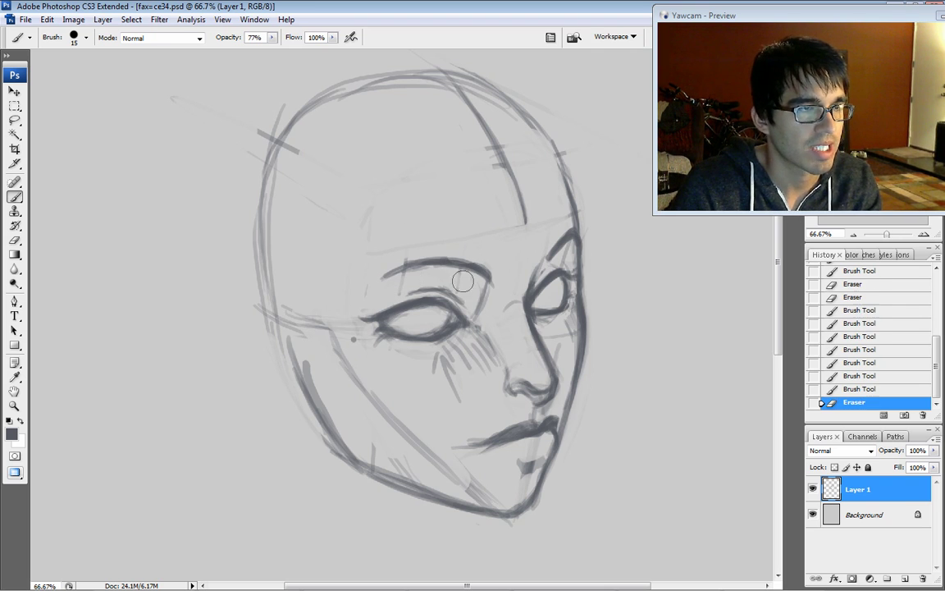
# - Thicken the near brow's inner end and the socket edge running down to the eye's inner corner
pyautogui.press(']')
pyautogui.press(']')
pyautogui.press(']')
pyautogui.moveTo(489, 284)
pyautogui.mouseDown()
pyautogui.moveTo(475, 317)
pyautogui.moveTo(475, 266)
pyautogui.mouseUp()
pyautogui.moveTo(489, 277); pyautogui.dragTo(480, 270)
pyautogui.moveTo(475, 317); pyautogui.dragTo(473, 320)
# - Shade the near eye socket below the brow with a 60 px brush and the far socket with a smaller one
pyautogui.press(']')
pyautogui.press(']')
pyautogui.press(']')
pyautogui.press(']')
pyautogui.press(']')
pyautogui.press(']')
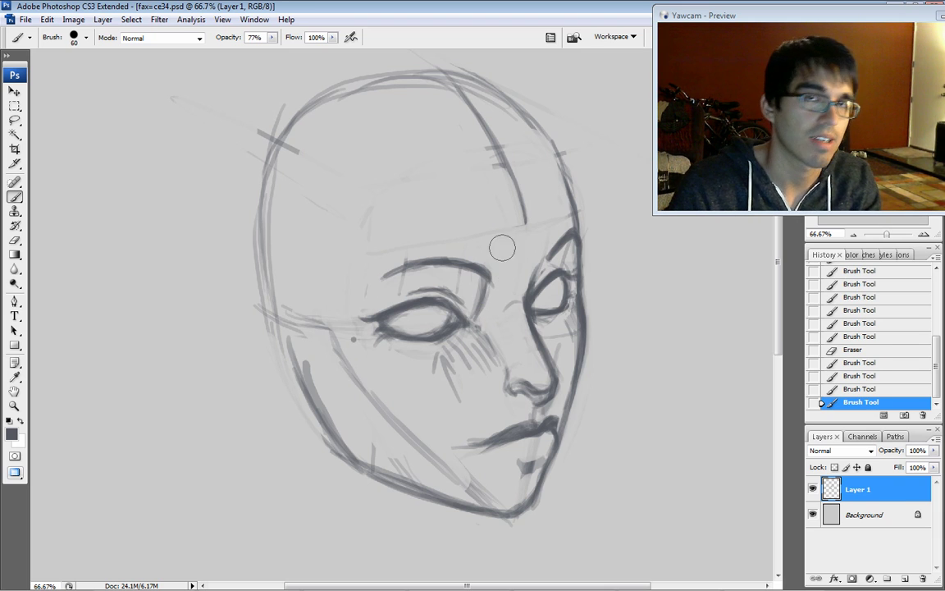
pyautogui.moveTo(473, 279)
pyautogui.mouseDown()
pyautogui.moveTo(473, 310)
pyautogui.moveTo(460, 275)
pyautogui.moveTo(468, 306)
pyautogui.moveTo(454, 289)
pyautogui.moveTo(440, 294)
pyautogui.moveTo(438, 274)
pyautogui.moveTo(387, 304)
pyautogui.mouseUp()
pyautogui.press('[')
pyautogui.press('[')
pyautogui.press('[')
pyautogui.press('[')
pyautogui.press('[')
pyautogui.moveTo(535, 282)
pyautogui.mouseDown()
pyautogui.moveTo(563, 252)
pyautogui.moveTo(577, 272)
pyautogui.mouseUp()
# - Erase the excess shading at the outer edge of the near socket and the inner edge of the far socket
pyautogui.moveTo(373, 300); pyautogui.dragTo(391, 285)
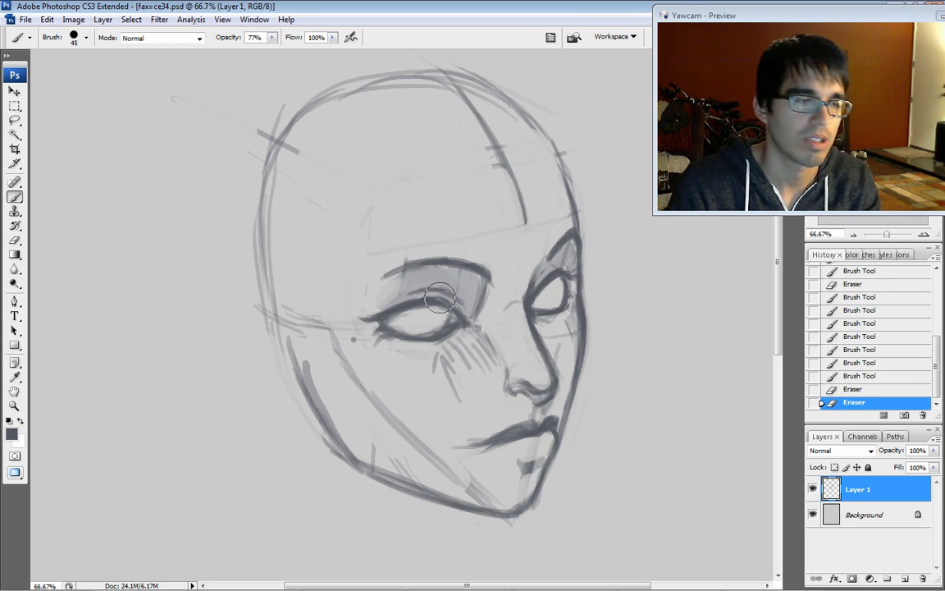
pyautogui.moveTo(538, 259); pyautogui.dragTo(533, 271)
pyautogui.moveTo(548, 254)
pyautogui.mouseDown()
pyautogui.moveTo(522, 283)
pyautogui.moveTo(556, 217)
pyautogui.moveTo(542, 246)
pyautogui.mouseUp()
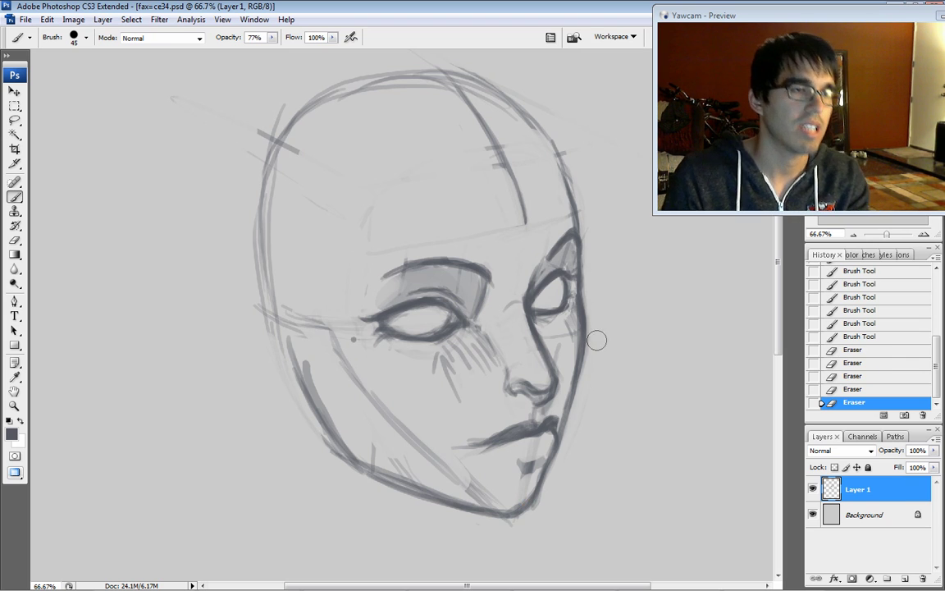
# - Draw three arrows beside the far side of the face following the slant of the brow, cheekbone and jaw
pyautogui.press('[')
pyautogui.press('[')
pyautogui.moveTo(577, 284)
pyautogui.mouseDown()
pyautogui.moveTo(581, 247)
pyautogui.moveTo(613, 242)
pyautogui.moveTo(605, 282)
pyautogui.mouseUp()
pyautogui.press('[')
pyautogui.moveTo(599, 264); pyautogui.dragTo(620, 267)
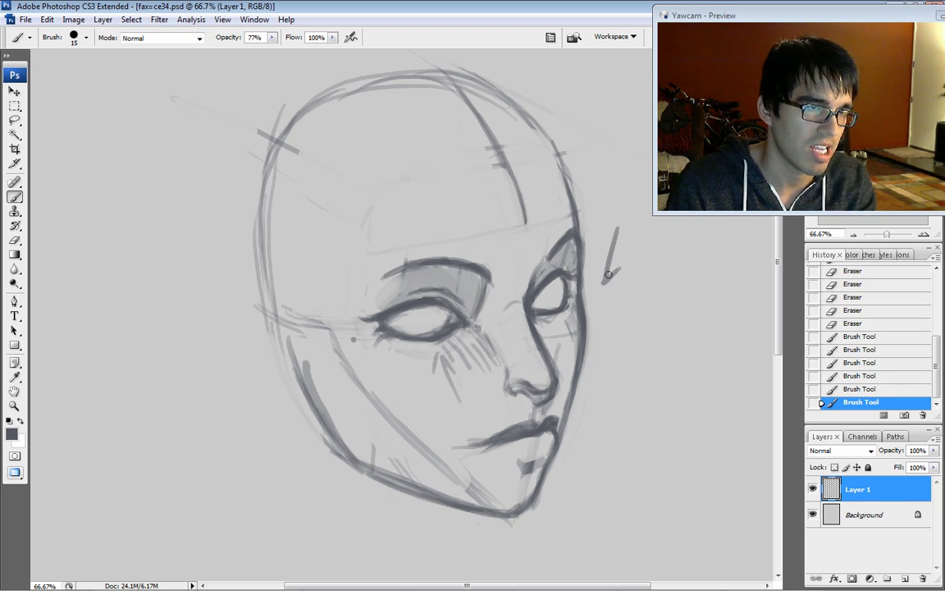
pyautogui.moveTo(618, 308); pyautogui.dragTo(633, 359)
pyautogui.moveTo(639, 349)
pyautogui.mouseDown()
pyautogui.moveTo(623, 348)
pyautogui.moveTo(568, 513)
pyautogui.mouseUp()
pyautogui.moveTo(605, 466); pyautogui.dragTo(569, 509)
# - Sketch a small face diagram beside the head with an outer curve, center line, eye circle, nose mark and cross lines
pyautogui.moveTo(704, 256)
pyautogui.mouseDown()
pyautogui.moveTo(717, 362)
pyautogui.moveTo(644, 523)
pyautogui.mouseUp()
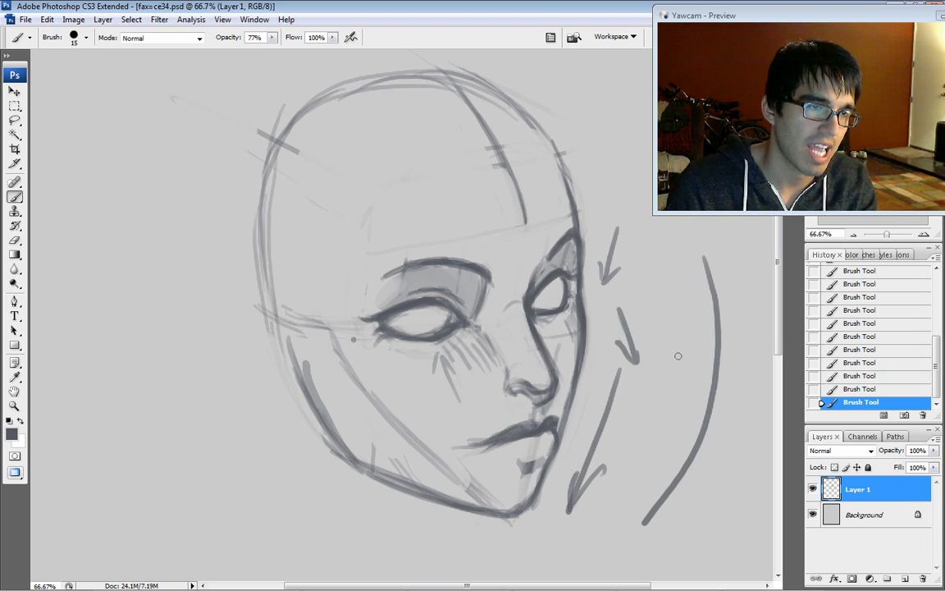
pyautogui.moveTo(698, 327); pyautogui.dragTo(693, 328)
pyautogui.moveTo(669, 404)
pyautogui.mouseDown()
pyautogui.moveTo(673, 394)
pyautogui.moveTo(663, 427)
pyautogui.moveTo(681, 414)
pyautogui.mouseUp()
pyautogui.press('e')
pyautogui.press('b')
pyautogui.moveTo(631, 471)
pyautogui.mouseDown()
pyautogui.moveTo(678, 465)
pyautogui.moveTo(630, 519)
pyautogui.mouseUp()
pyautogui.moveTo(669, 244); pyautogui.dragTo(648, 477)
pyautogui.moveTo(603, 428); pyautogui.dragTo(722, 397)
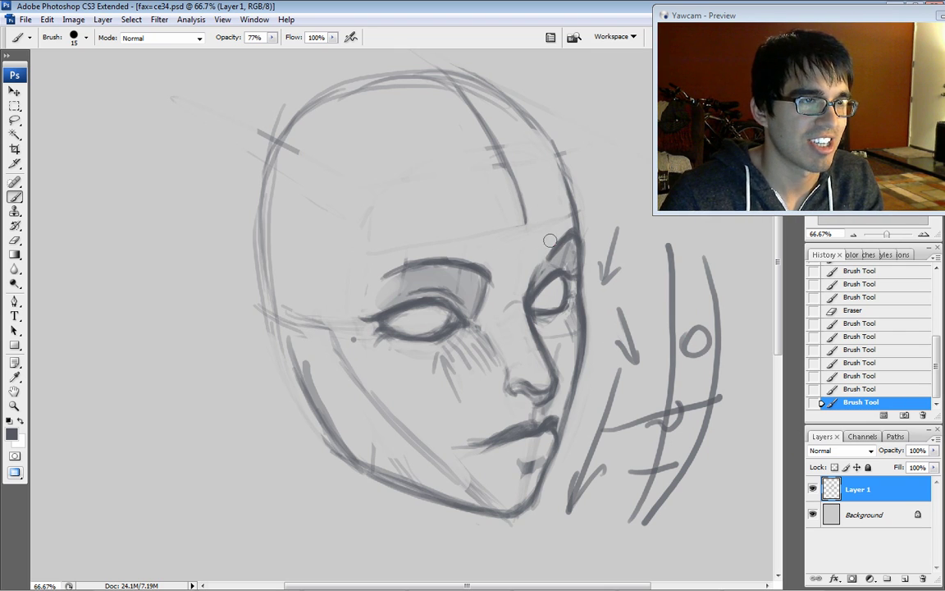
# - Clean up the guide lines on the forehead and cheek, and darken the near cheekbone line running down from the temple
pyautogui.moveTo(542, 224)
pyautogui.mouseDown()
pyautogui.moveTo(495, 224)
pyautogui.moveTo(340, 263)
pyautogui.moveTo(366, 236)
pyautogui.mouseUp()
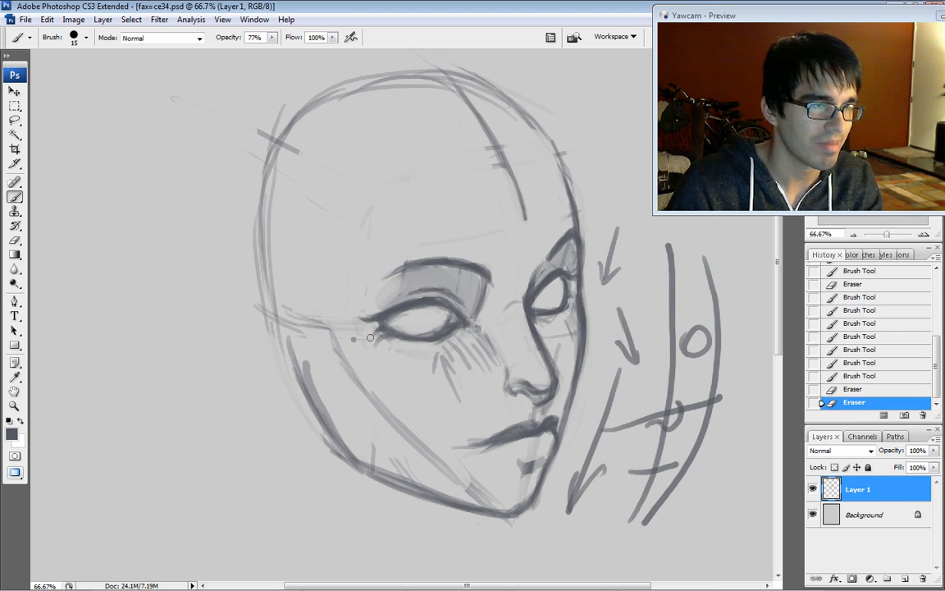
pyautogui.moveTo(333, 330)
pyautogui.mouseDown()
pyautogui.moveTo(365, 393)
pyautogui.moveTo(406, 416)
pyautogui.mouseUp()
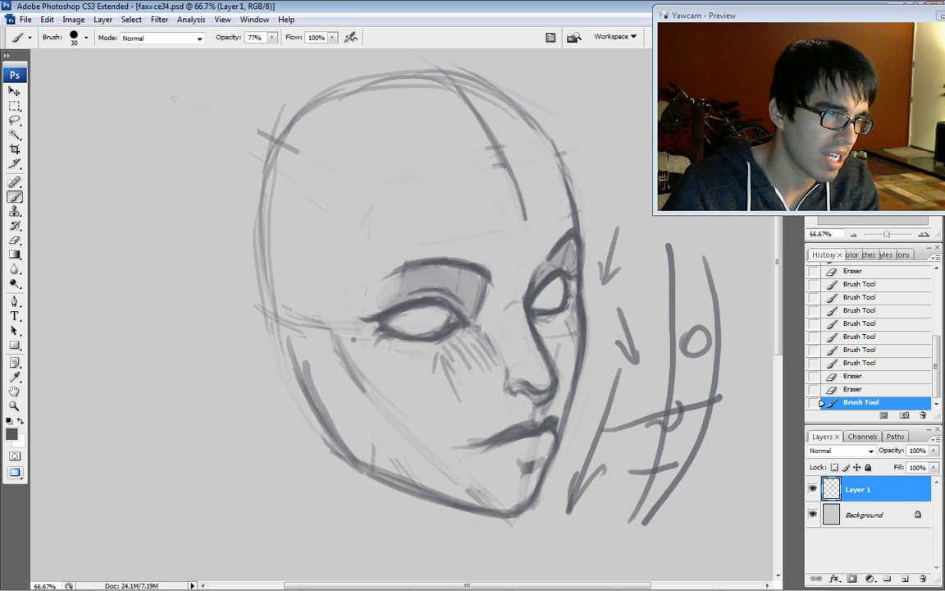
pyautogui.moveTo(335, 332); pyautogui.dragTo(366, 394)
pyautogui.press(']')
pyautogui.press(']')
pyautogui.press(']')
pyautogui.moveTo(329, 331); pyautogui.dragTo(369, 390)
pyautogui.moveTo(353, 371); pyautogui.dragTo(384, 397)
pyautogui.moveTo(333, 337); pyautogui.dragTo(357, 378)
pyautogui.moveTo(335, 343); pyautogui.dragTo(374, 393)
# - Erase the old outer jaw lines on the near side and redraw the back of the jaw as a darker contour
pyautogui.press('[')
pyautogui.press('[')
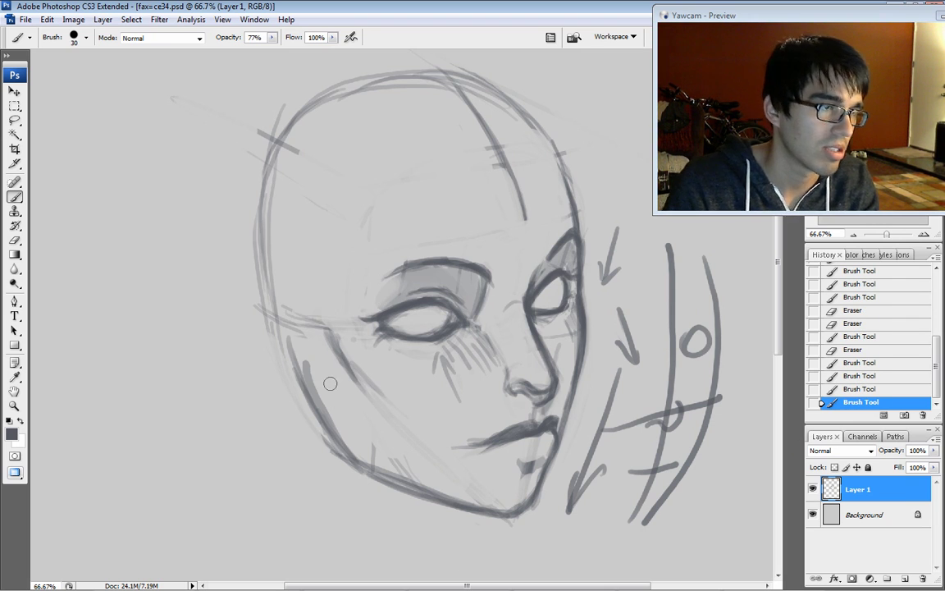
pyautogui.moveTo(304, 394); pyautogui.dragTo(276, 326)
pyautogui.moveTo(278, 335); pyautogui.dragTo(300, 387)
pyautogui.press(']')
pyautogui.press(']')
pyautogui.moveTo(277, 337)
pyautogui.mouseDown()
pyautogui.moveTo(320, 465)
pyautogui.moveTo(325, 416)
pyautogui.mouseUp()
pyautogui.moveTo(307, 372); pyautogui.dragTo(319, 400)
pyautogui.press('[')
pyautogui.press('[')
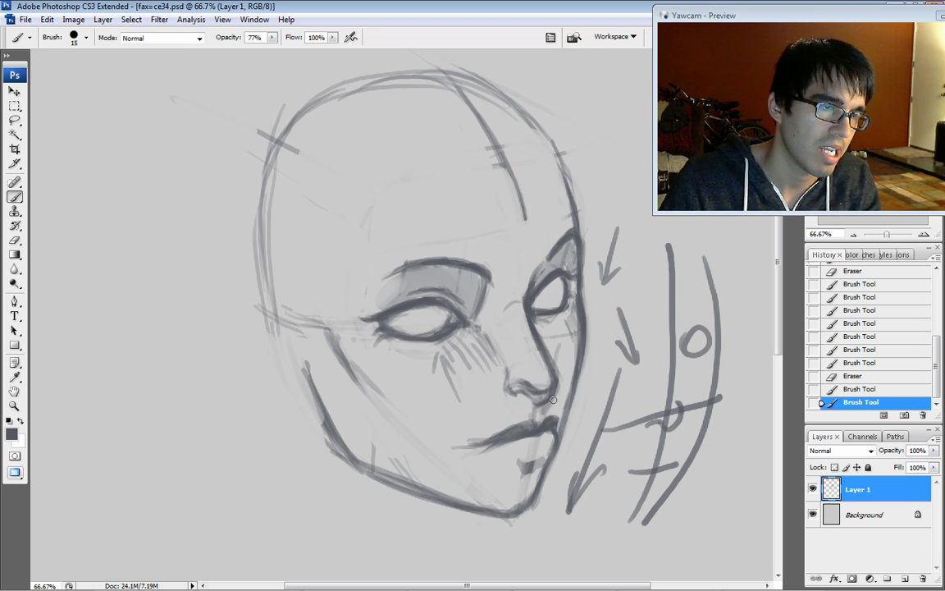
# - Strengthen the near brow line and mark the ear's lower limit at the jaw and upper limit at brow level
pyautogui.moveTo(277, 374); pyautogui.dragTo(310, 393)
pyautogui.moveTo(455, 261); pyautogui.dragTo(491, 277)
pyautogui.moveTo(411, 264); pyautogui.dragTo(460, 262)
pyautogui.moveTo(405, 265); pyautogui.dragTo(432, 264)
pyautogui.moveTo(254, 234); pyautogui.dragTo(316, 263)
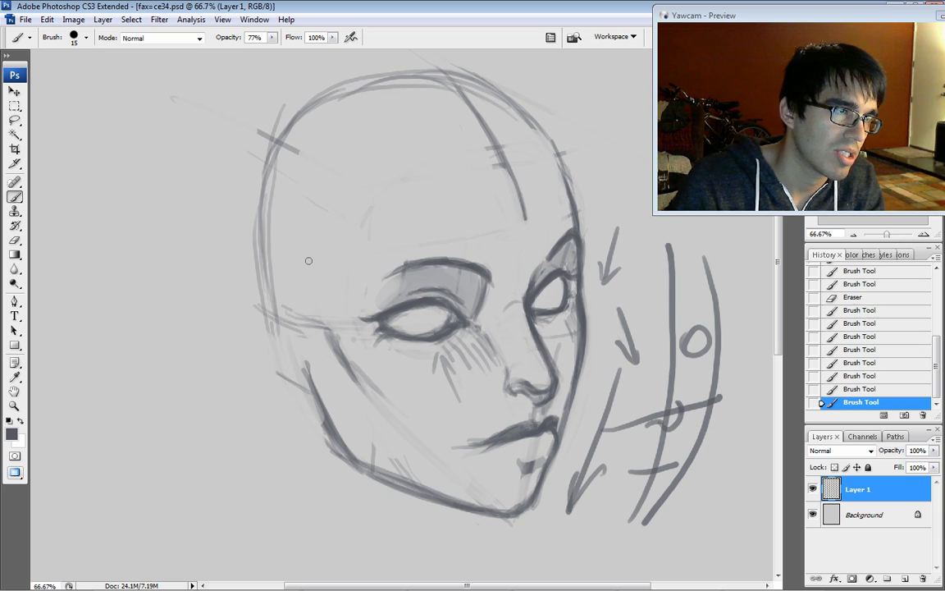
pyautogui.moveTo(252, 231); pyautogui.dragTo(305, 252)
pyautogui.moveTo(262, 238)
pyautogui.mouseDown()
pyautogui.moveTo(315, 262)
pyautogui.moveTo(377, 256)
pyautogui.moveTo(264, 244)
pyautogui.mouseUp()
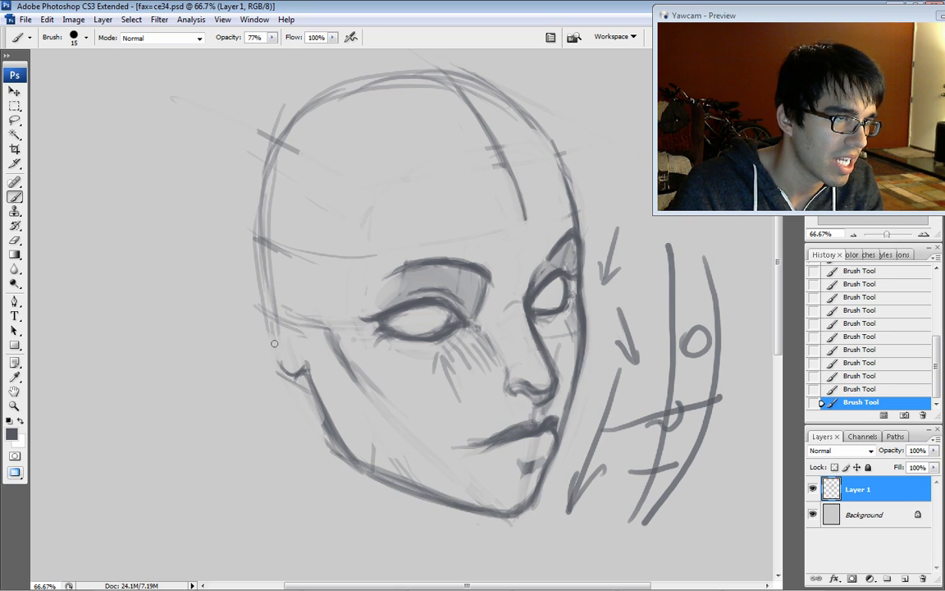
# - Sketch the near ear's outer outline between the brow-level mark and the back of the jaw
pyautogui.moveTo(271, 353)
pyautogui.mouseDown()
pyautogui.moveTo(238, 305)
pyautogui.moveTo(233, 276)
pyautogui.moveTo(245, 276)
pyautogui.mouseUp()
pyautogui.moveTo(258, 326)
pyautogui.mouseDown()
pyautogui.moveTo(272, 254)
pyautogui.moveTo(298, 277)
pyautogui.mouseUp()
pyautogui.moveTo(246, 236)
pyautogui.mouseDown()
pyautogui.moveTo(228, 283)
pyautogui.moveTo(256, 327)
pyautogui.moveTo(272, 333)
pyautogui.mouseUp()
pyautogui.moveTo(219, 256); pyautogui.dragTo(238, 224)
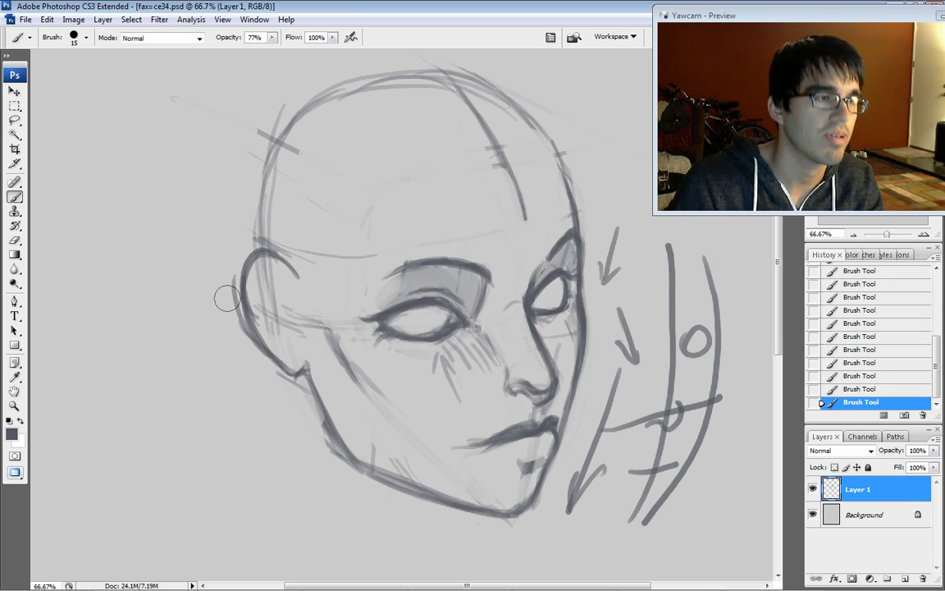
# - Erase the head and guide lines crossing the ear and brow area, and reinforce the ear's outer rim
pyautogui.moveTo(298, 274)
pyautogui.mouseDown()
pyautogui.moveTo(287, 250)
pyautogui.moveTo(373, 255)
pyautogui.mouseUp()
pyautogui.moveTo(310, 312); pyautogui.dragTo(306, 310)
pyautogui.moveTo(255, 252); pyautogui.dragTo(293, 289)
pyautogui.moveTo(261, 249); pyautogui.dragTo(290, 282)
pyautogui.moveTo(263, 253)
pyautogui.mouseDown()
pyautogui.moveTo(287, 272)
pyautogui.moveTo(249, 328)
pyautogui.mouseUp()
pyautogui.moveTo(256, 279)
pyautogui.mouseDown()
pyautogui.moveTo(261, 263)
pyautogui.moveTo(279, 321)
pyautogui.mouseUp()
pyautogui.moveTo(275, 284); pyautogui.dragTo(289, 333)
pyautogui.moveTo(234, 284); pyautogui.dragTo(269, 376)
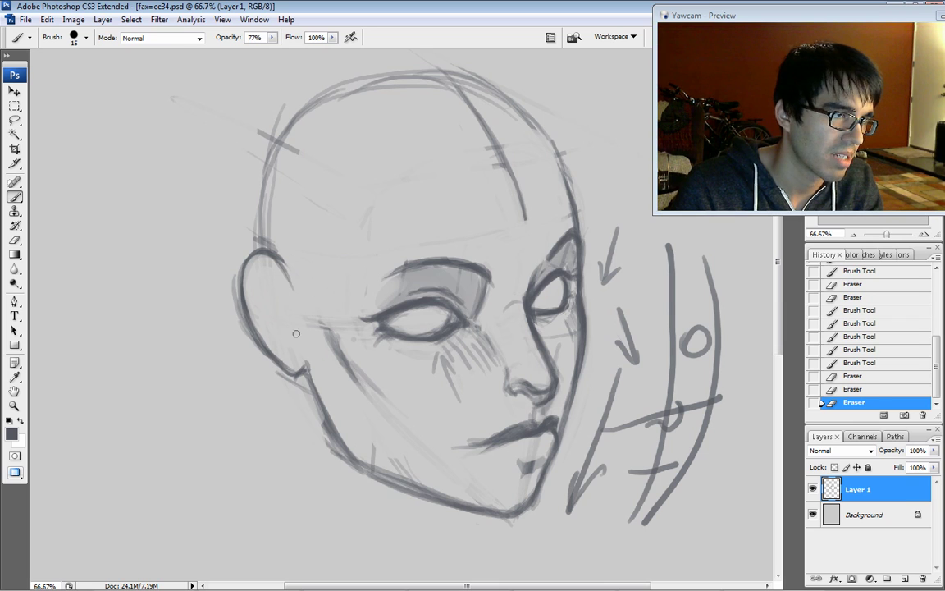
# - Draw the ear's inner details: the front flap, the inner rim curve and the inner fold
pyautogui.moveTo(290, 331); pyautogui.dragTo(287, 321)
pyautogui.moveTo(287, 320); pyautogui.dragTo(290, 332)
pyautogui.moveTo(287, 319); pyautogui.dragTo(291, 332)
pyautogui.moveTo(287, 318)
pyautogui.mouseDown()
pyautogui.moveTo(291, 333)
pyautogui.moveTo(288, 316)
pyautogui.mouseUp()
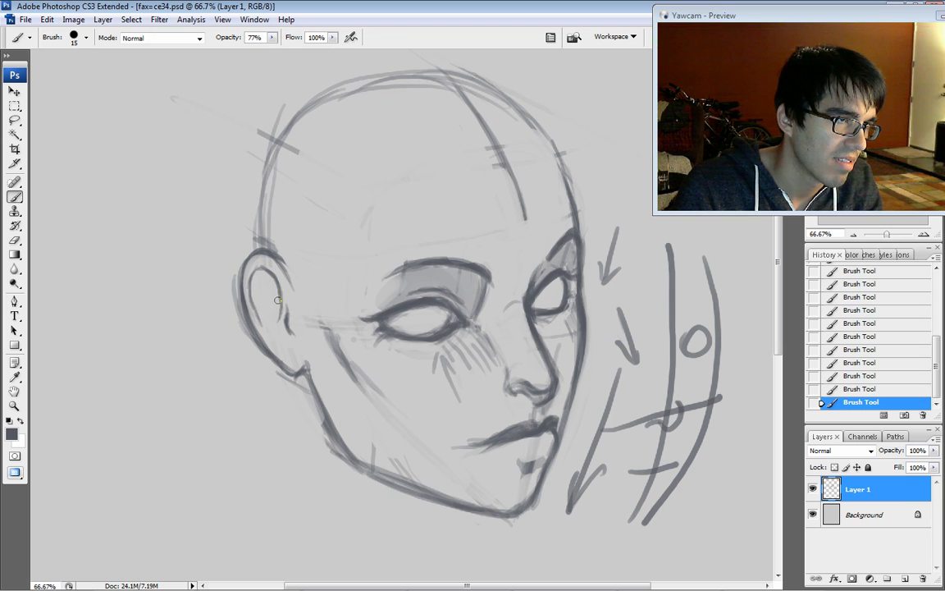
pyautogui.moveTo(277, 297)
pyautogui.mouseDown()
pyautogui.moveTo(267, 293)
pyautogui.moveTo(283, 332)
pyautogui.mouseUp()
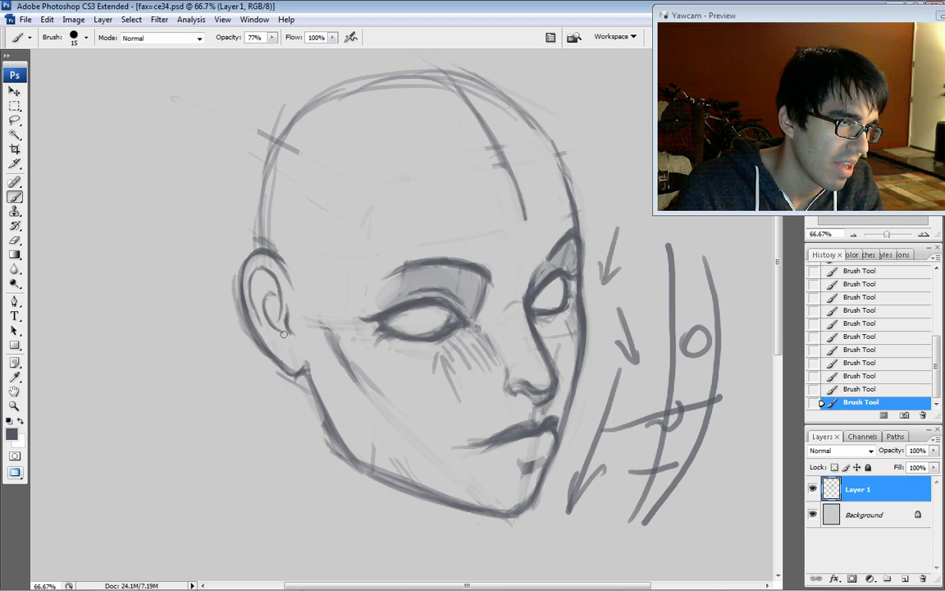
# - Darken the notch at the front of the ear and refine the inner fold lines with small brush strokes
pyautogui.press(']')
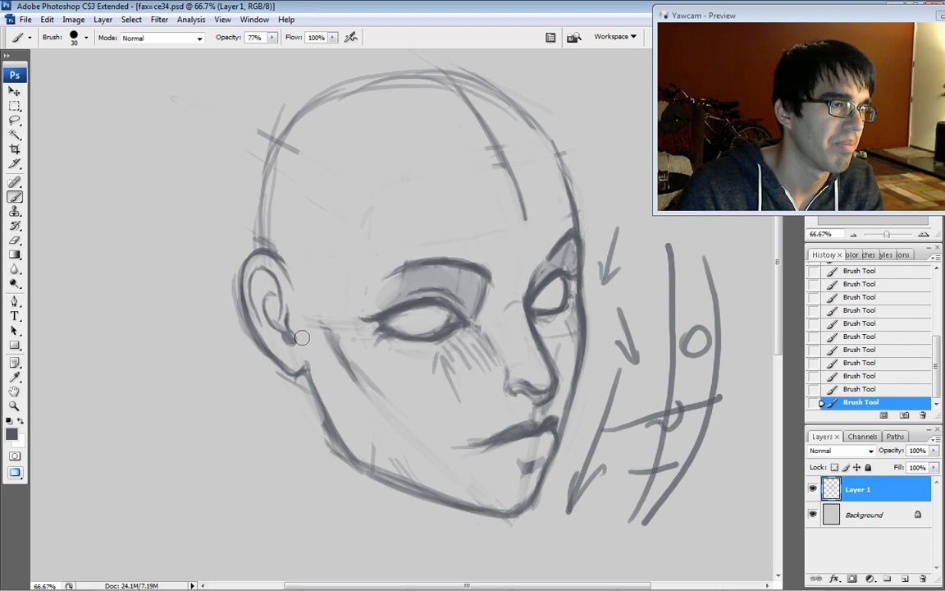
pyautogui.moveTo(285, 362); pyautogui.dragTo(320, 404)
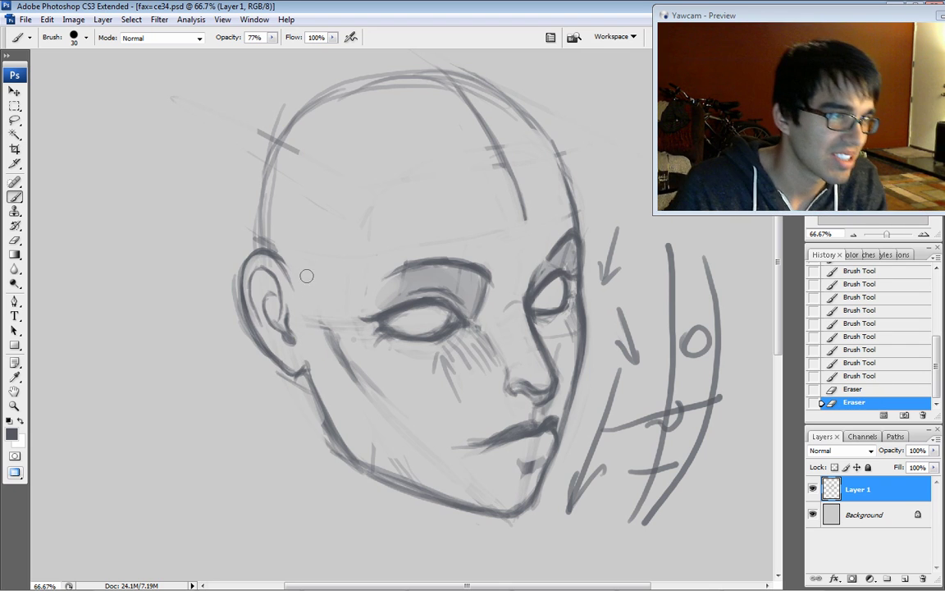
pyautogui.moveTo(275, 282)
pyautogui.mouseDown()
pyautogui.moveTo(250, 288)
pyautogui.moveTo(261, 313)
pyautogui.moveTo(279, 288)
pyautogui.moveTo(249, 290)
pyautogui.moveTo(280, 332)
pyautogui.mouseUp()
pyautogui.moveTo(266, 299)
pyautogui.mouseDown()
pyautogui.moveTo(276, 327)
pyautogui.moveTo(281, 299)
pyautogui.mouseUp()
pyautogui.moveTo(287, 336); pyautogui.dragTo(288, 331)
pyautogui.moveTo(289, 332); pyautogui.dragTo(289, 327)
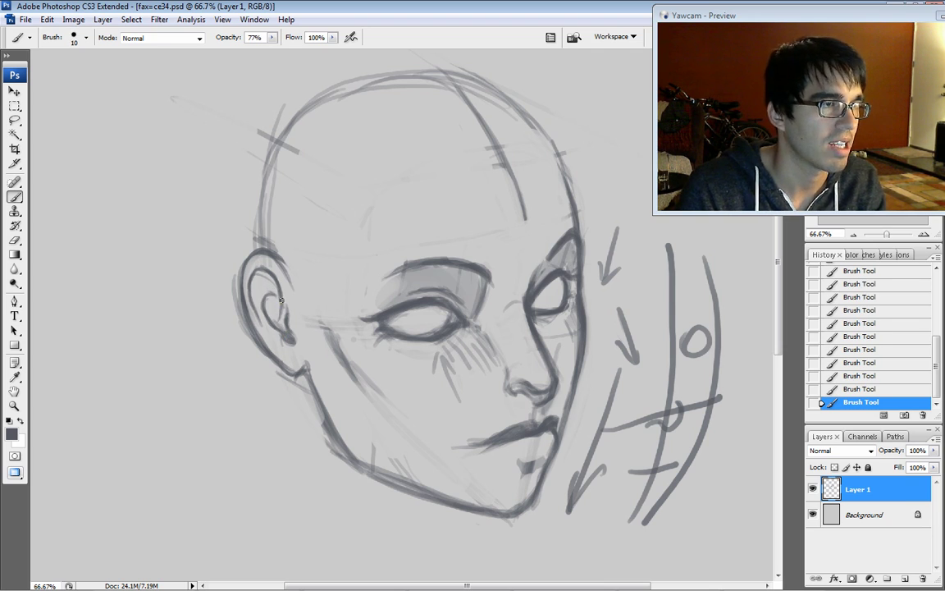
# - Shade the upper hollow inside the ear with a 60 px brush, and reduce the brush to 20 px
pyautogui.press(']')
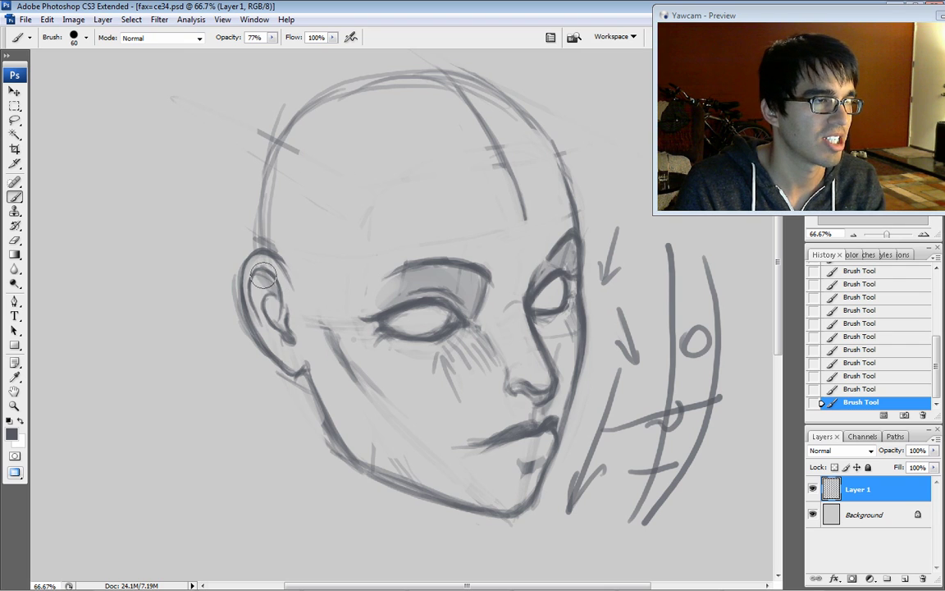
pyautogui.press('[')
pyautogui.press('[')
pyautogui.press('[')
pyautogui.press('[')
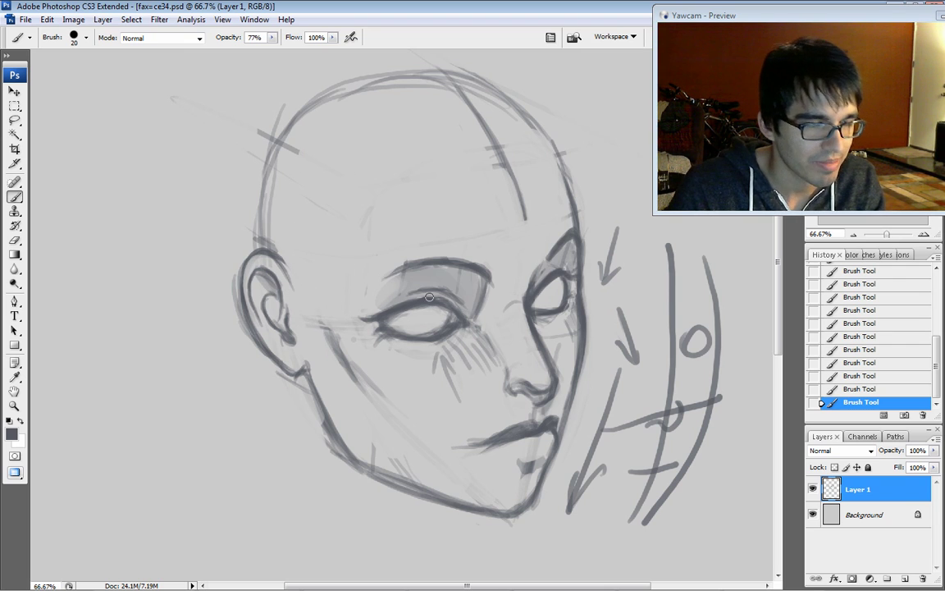
# - Erase stray marks around the nose, upper lip and nose bridge
pyautogui.moveTo(506, 372); pyautogui.dragTo(501, 384)
pyautogui.moveTo(543, 409); pyautogui.dragTo(547, 404)
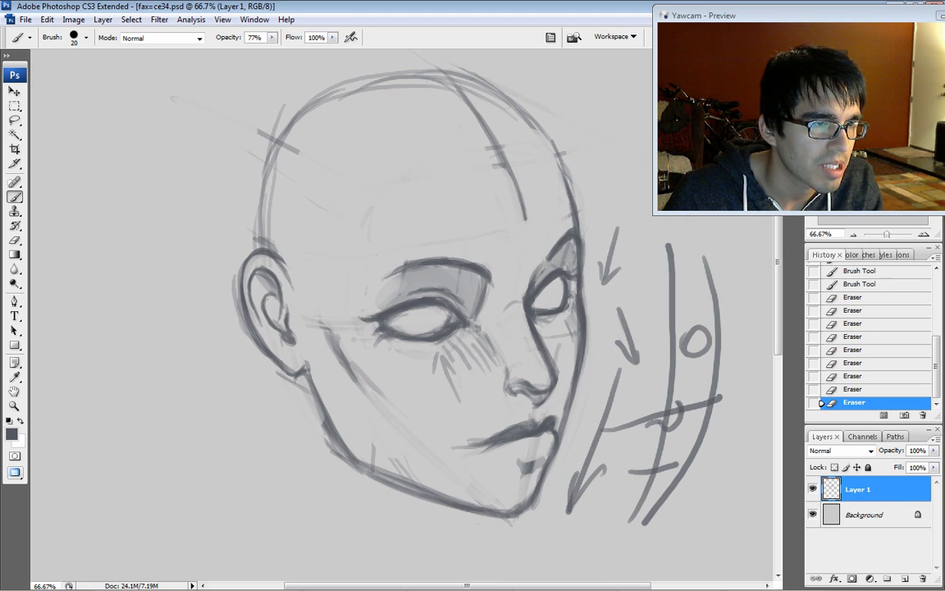
pyautogui.click(513, 325)
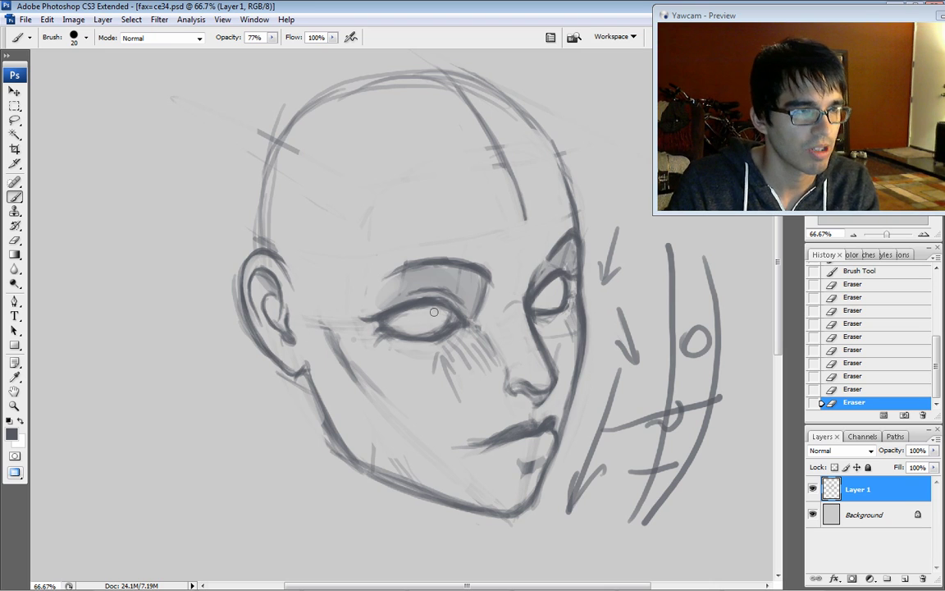
# - Place a small pupil dot in the near eye and in the far eye
pyautogui.press('[')
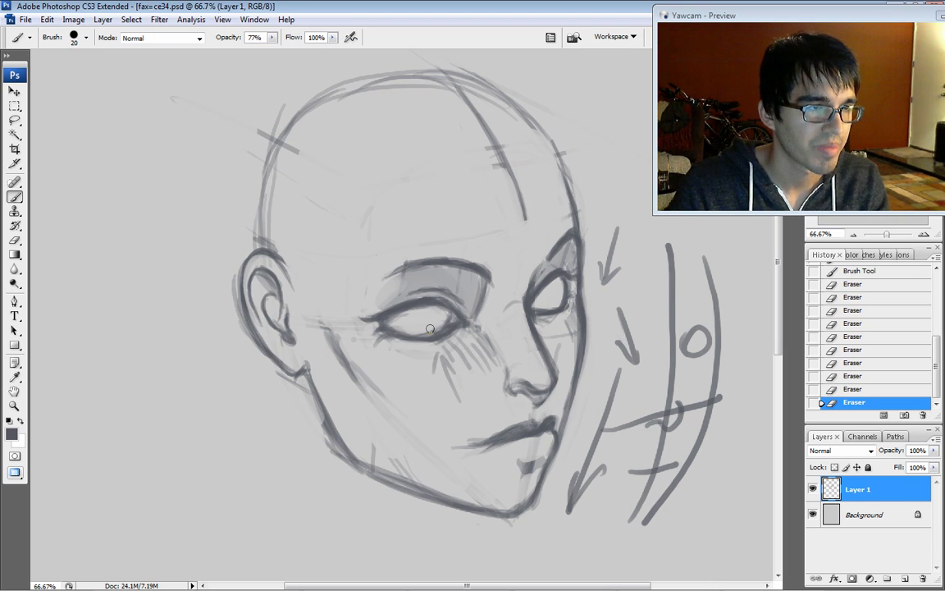
pyautogui.moveTo(437, 320); pyautogui.dragTo(437, 316)
pyautogui.click(563, 296)
pyautogui.moveTo(558, 294); pyautogui.dragTo(564, 300)
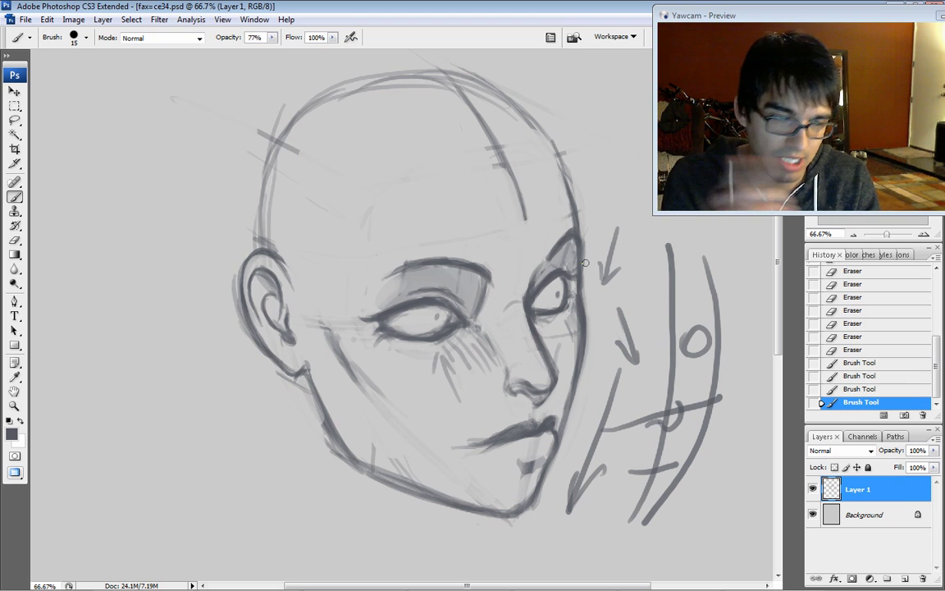
# - Outline the irises around the pupil dots in both eyes with a 15 px brush and thicken the far iris
pyautogui.moveTo(553, 285); pyautogui.dragTo(551, 305)
pyautogui.moveTo(552, 282); pyautogui.dragTo(552, 309)
pyautogui.moveTo(551, 289); pyautogui.dragTo(552, 308)
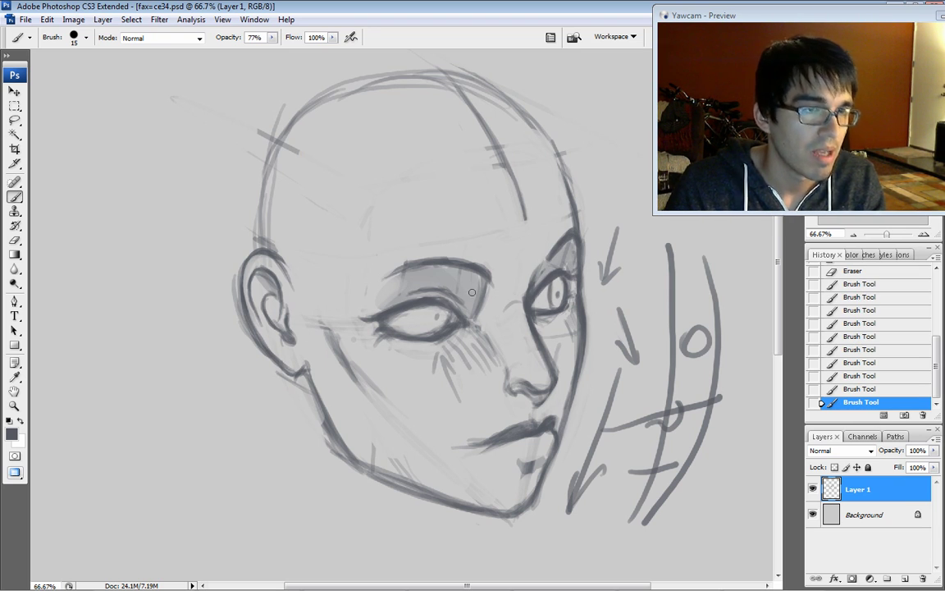
pyautogui.moveTo(433, 310); pyautogui.dragTo(428, 329)
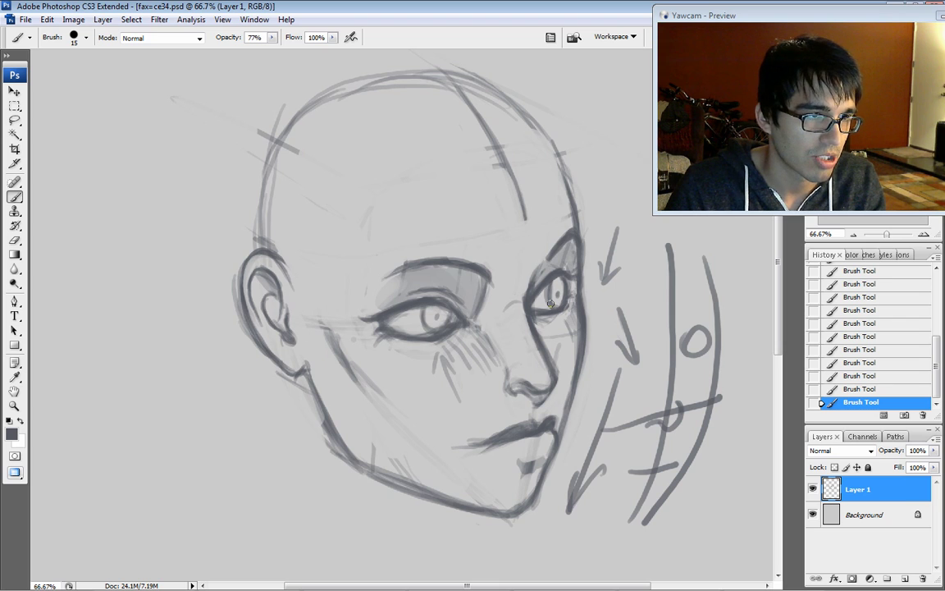
pyautogui.moveTo(554, 304); pyautogui.dragTo(563, 291)
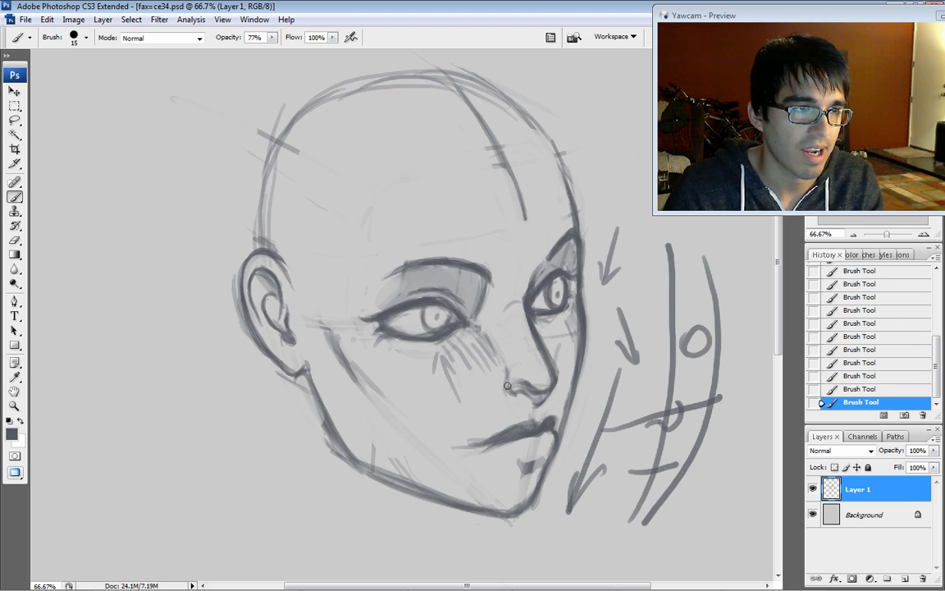
pyautogui.moveTo(554, 299)
pyautogui.mouseDown()
pyautogui.moveTo(555, 291)
pyautogui.moveTo(557, 301)
pyautogui.mouseUp()
# - Step back through the history to discard the latest strokes and erasures on the eyes
pyautogui.click(854, 341)
pyautogui.click(855, 315)
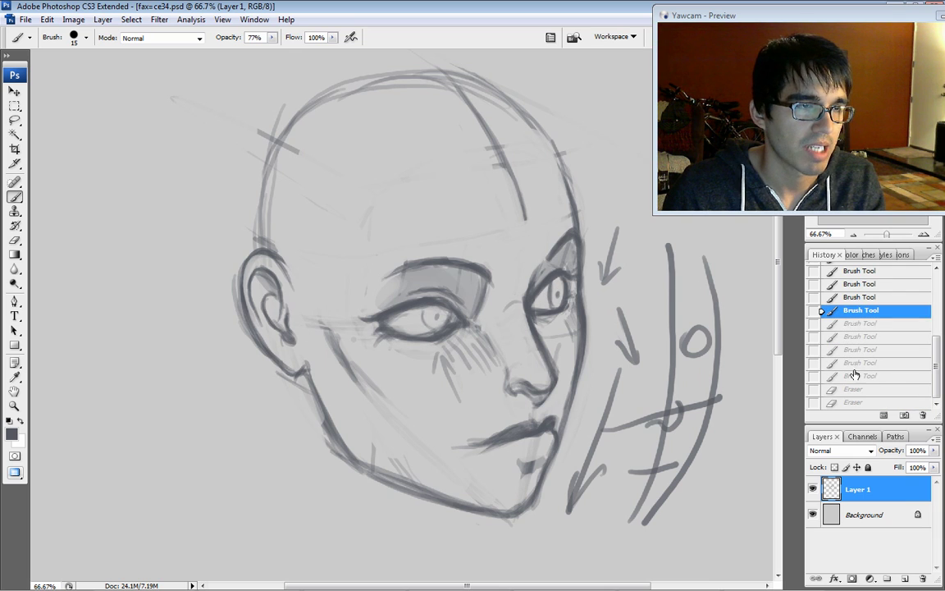
pyautogui.click(855, 362)
pyautogui.click(850, 325)
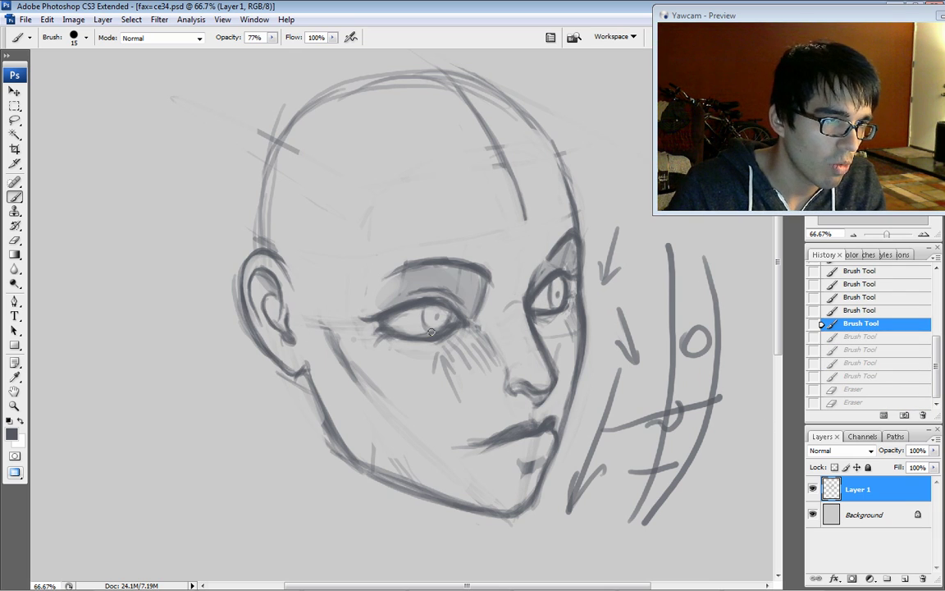
# - Redraw the near iris and fill in darker pupils and iris shading in both eyes
pyautogui.moveTo(427, 329); pyautogui.dragTo(401, 296)
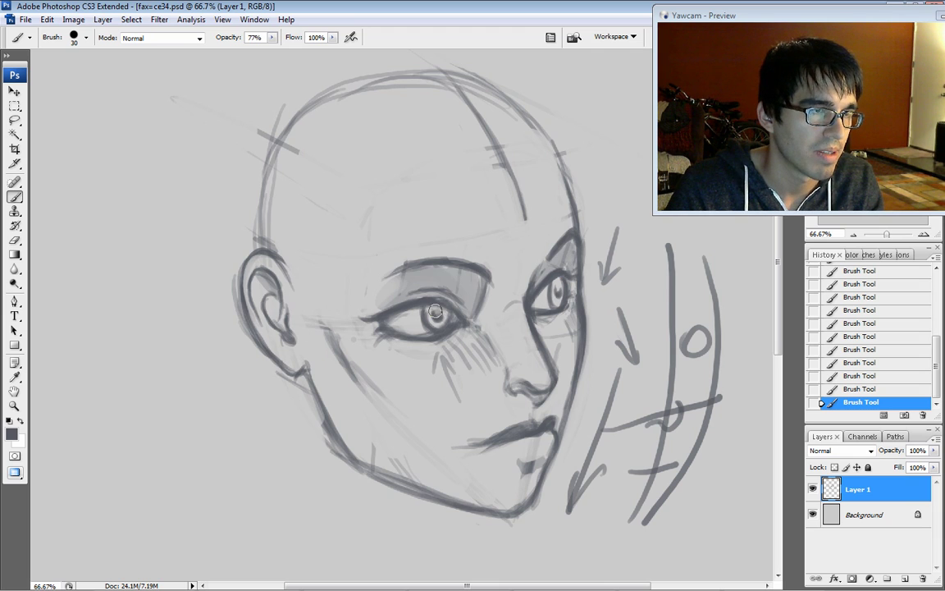
pyautogui.press('[')
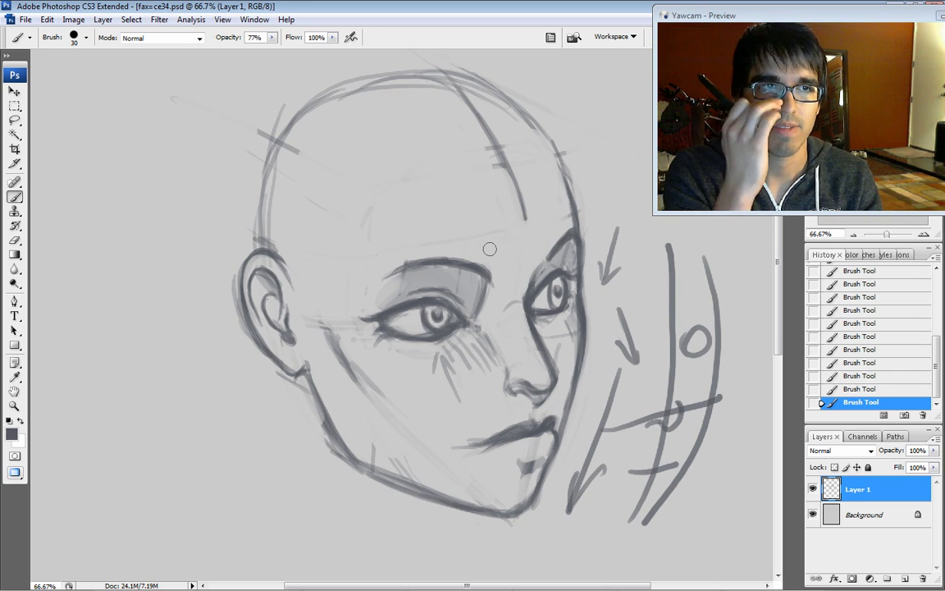
pyautogui.press(']')
pyautogui.press(']')
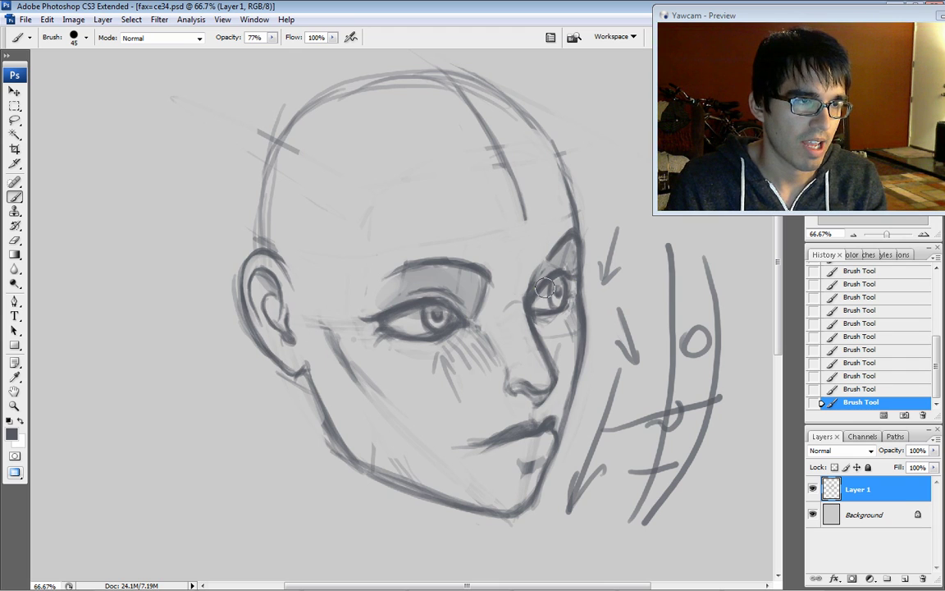
pyautogui.press('[')
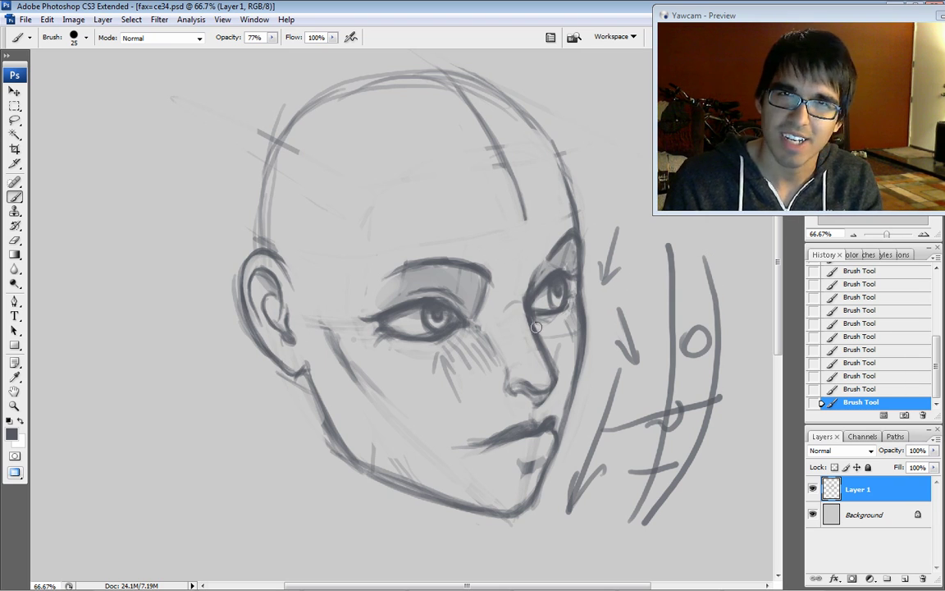
# - Darken the upper part of the irises and the shadow beneath the upper lids in both eyes
pyautogui.press('e')
pyautogui.moveTo(556, 302)
pyautogui.mouseDown()
pyautogui.moveTo(571, 304)
pyautogui.moveTo(559, 298)
pyautogui.mouseUp()
pyautogui.moveTo(558, 290); pyautogui.dragTo(559, 297)
pyautogui.moveTo(557, 292); pyautogui.dragTo(561, 297)
pyautogui.press(']')
pyautogui.press(']')
pyautogui.press(']')
pyautogui.moveTo(559, 291); pyautogui.dragTo(559, 296)
pyautogui.press(']')
pyautogui.press(']')
pyautogui.moveTo(445, 312); pyautogui.dragTo(441, 319)
pyautogui.press(']')
pyautogui.moveTo(555, 289)
pyautogui.mouseDown()
pyautogui.moveTo(556, 299)
pyautogui.moveTo(559, 281)
pyautogui.mouseUp()
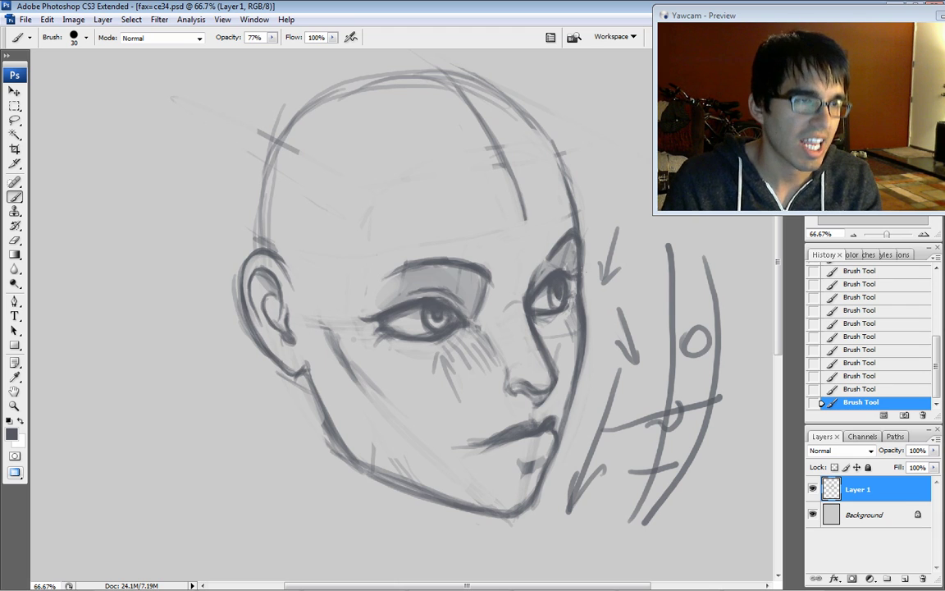
# - Erase the excess dark shading along the outer side of the far iris
pyautogui.moveTo(565, 288); pyautogui.dragTo(564, 293)
pyautogui.moveTo(565, 289); pyautogui.dragTo(564, 295)
pyautogui.moveTo(566, 283); pyautogui.dragTo(565, 289)
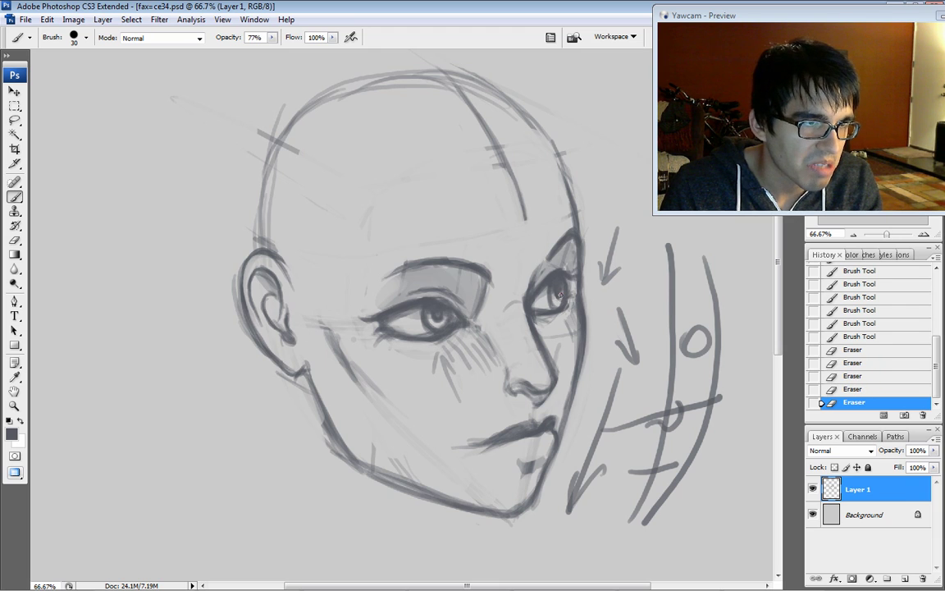
pyautogui.click(563, 288)
pyautogui.click(563, 279)
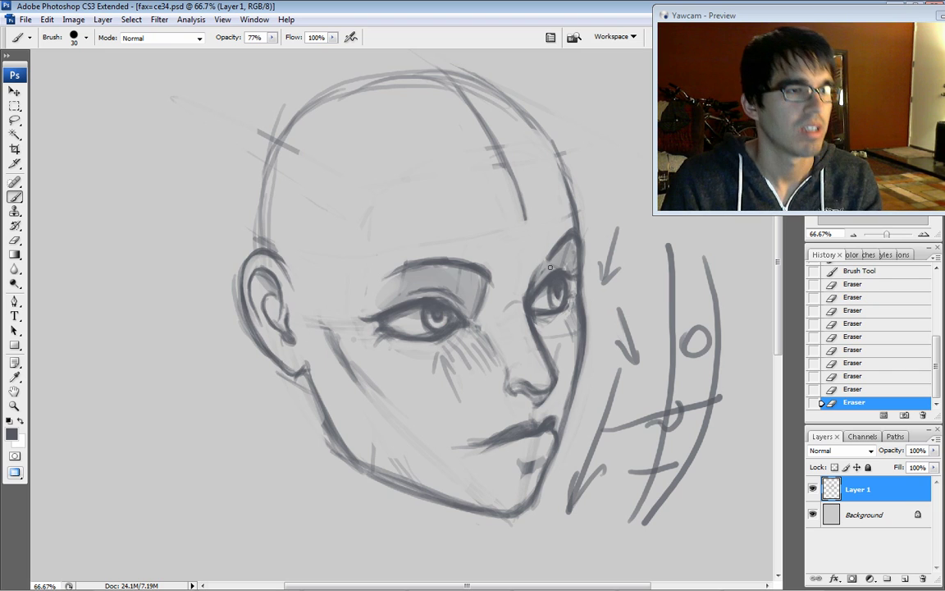
pyautogui.press('[')
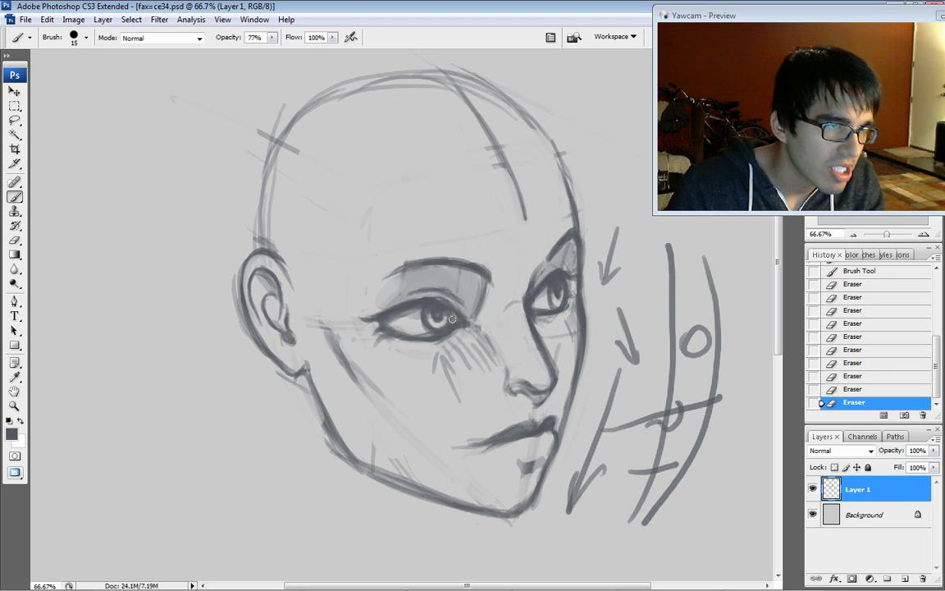
# - Darken the near eye's pupil and iris with repeated 15 px brush dabs
pyautogui.press(']')
pyautogui.click(436, 317)
pyautogui.click(438, 318)
pyautogui.click(438, 318)
pyautogui.click(438, 317)
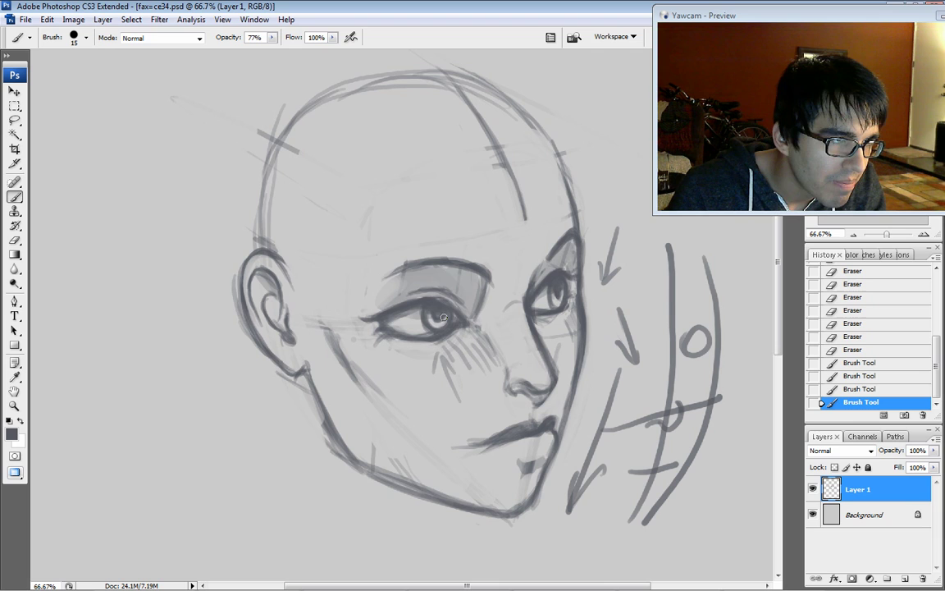
pyautogui.click(439, 317)
pyautogui.click(440, 317)
pyautogui.click(439, 317)
pyautogui.click(440, 317)
pyautogui.click(439, 317)
pyautogui.click(440, 318)
pyautogui.click(440, 320)
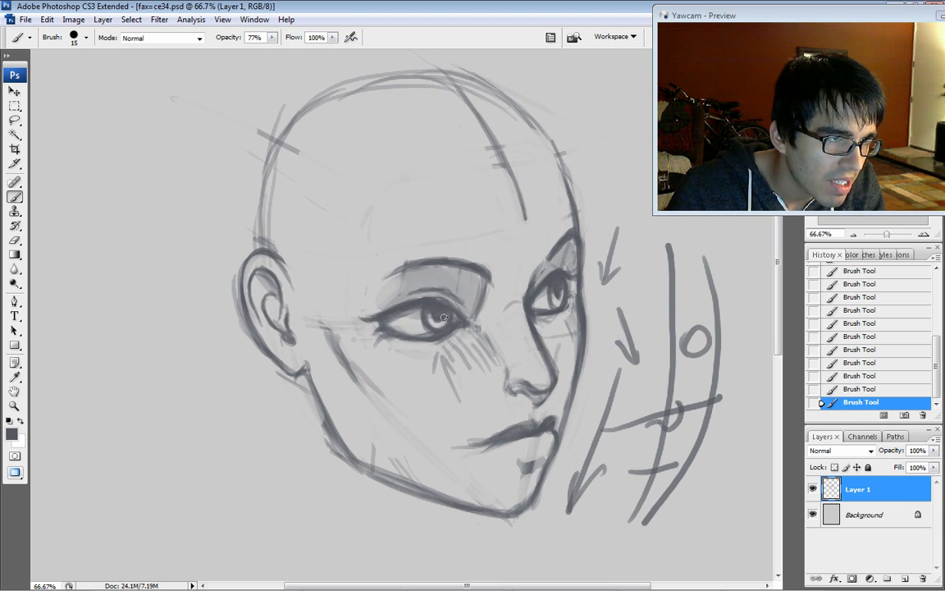
# - Erase a lighter area in the lower part of the near iris and soften the outer end of the socket shading
pyautogui.click(439, 322)
pyautogui.click(435, 318)
pyautogui.click(437, 322)
pyautogui.click(435, 321)
pyautogui.click(431, 323)
pyautogui.click(427, 327)
pyautogui.click(394, 288)
pyautogui.click(392, 286)
pyautogui.click(382, 288)
pyautogui.click(392, 285)
pyautogui.click(391, 287)
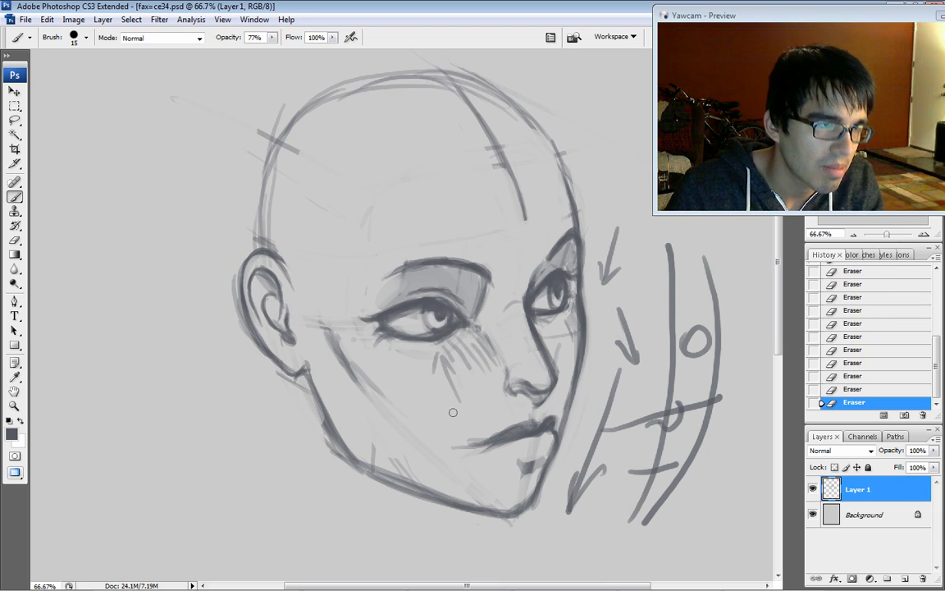
# - Darken the pupil and outer edge of the near iris with short brush strokes
pyautogui.click(435, 320)
pyautogui.click(426, 305)
pyautogui.press(']')
pyautogui.moveTo(428, 309)
pyautogui.mouseDown()
pyautogui.moveTo(435, 316)
pyautogui.moveTo(448, 310)
pyautogui.moveTo(444, 321)
pyautogui.mouseUp()
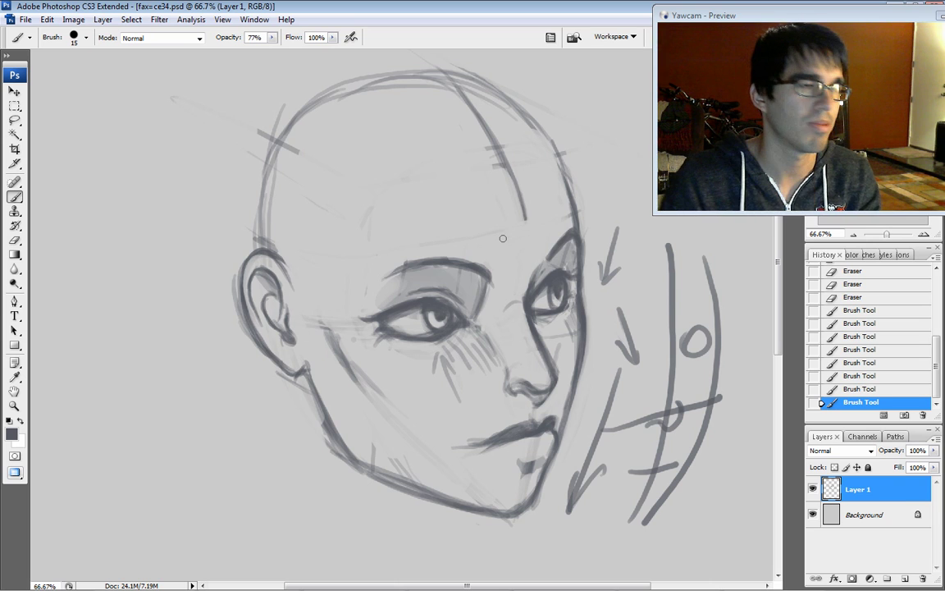
pyautogui.moveTo(424, 307); pyautogui.dragTo(426, 318)
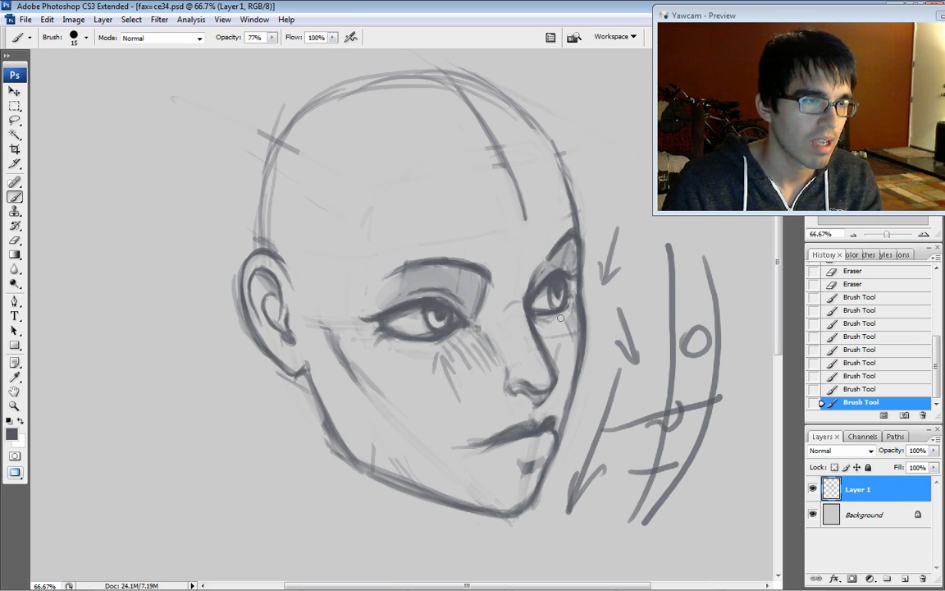
# - Erase small light spots in the irises of both eyes as highlights
pyautogui.click(444, 317)
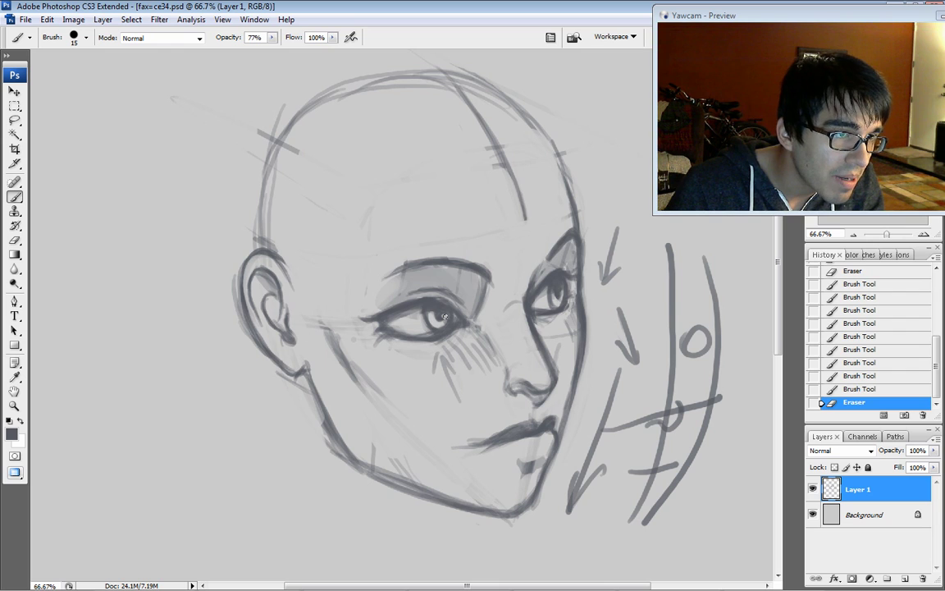
pyautogui.click(561, 291)
pyautogui.click(560, 290)
pyautogui.click(561, 292)
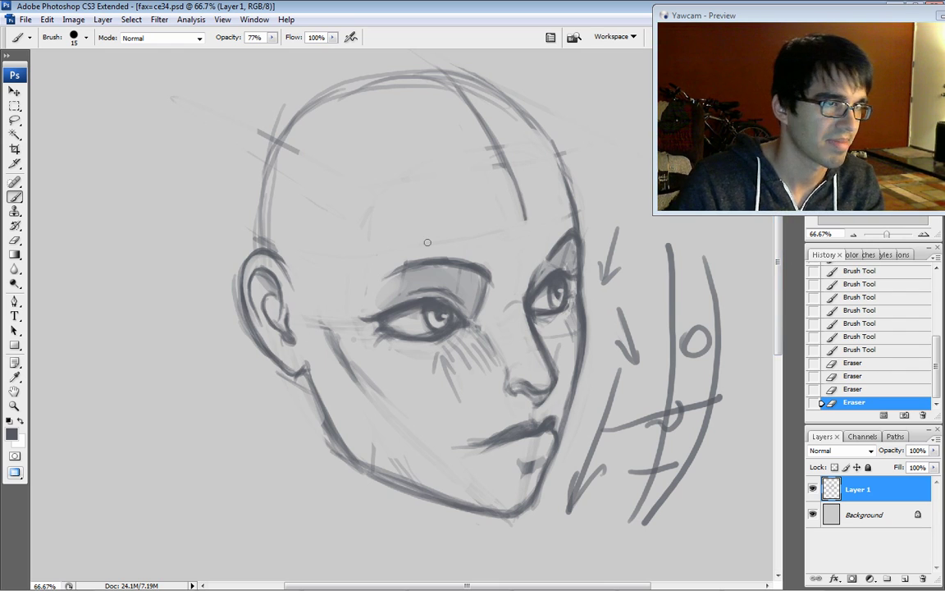
# - Darken the far end of the upper lip and erase the stray lines around the near mouth corner
pyautogui.moveTo(554, 412); pyautogui.dragTo(548, 420)
pyautogui.press(']')
pyautogui.press(']')
pyautogui.press(']')
pyautogui.moveTo(491, 407); pyautogui.dragTo(498, 394)
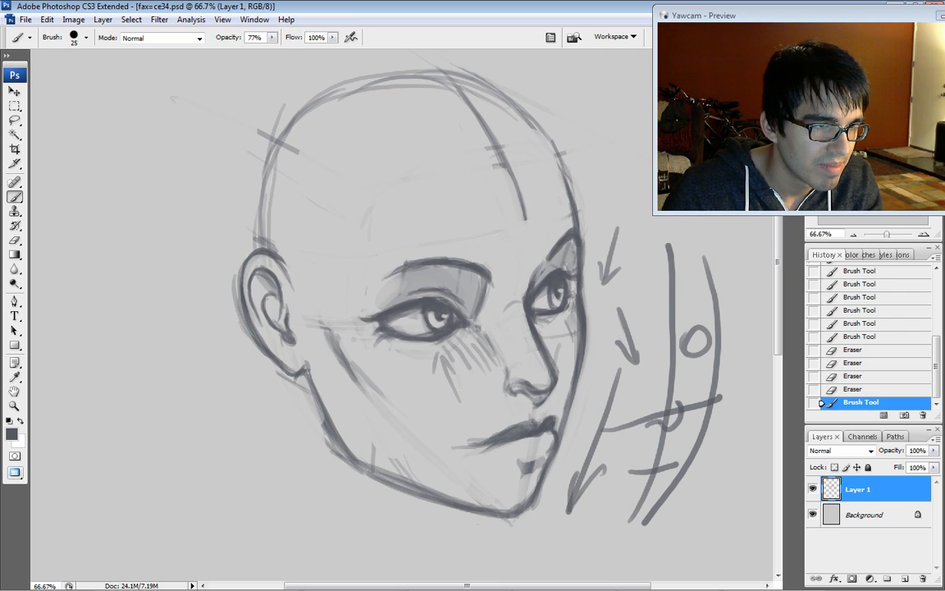
pyautogui.moveTo(492, 456); pyautogui.dragTo(509, 451)
pyautogui.moveTo(451, 451); pyautogui.dragTo(477, 437)
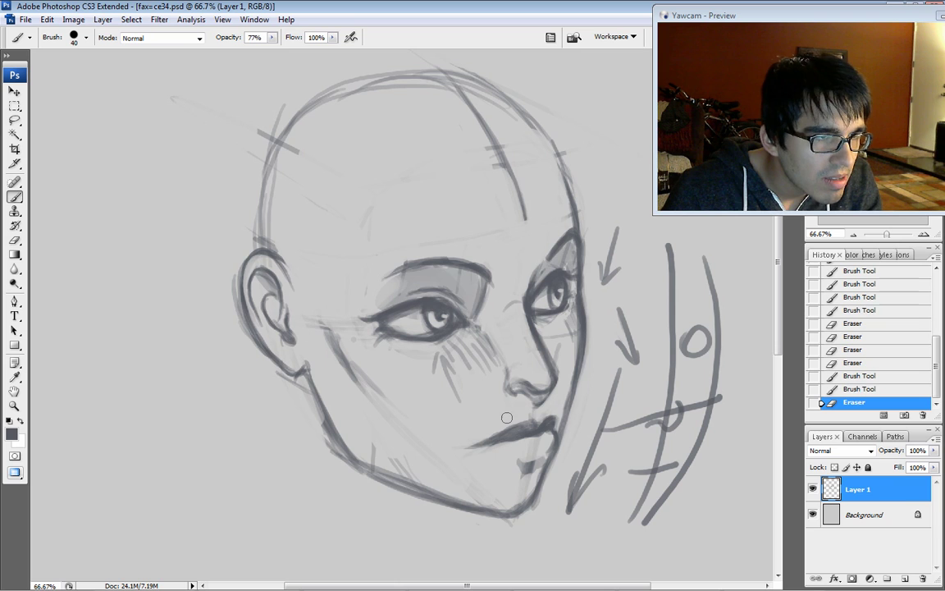
# - Shade the lower lip with a wide, pale brush stroke and erase a lighter area in its far half
pyautogui.press(']')
pyautogui.press(']')
pyautogui.press(']')
pyautogui.press(']')
pyautogui.press(']')
pyautogui.moveTo(503, 445); pyautogui.dragTo(550, 444)
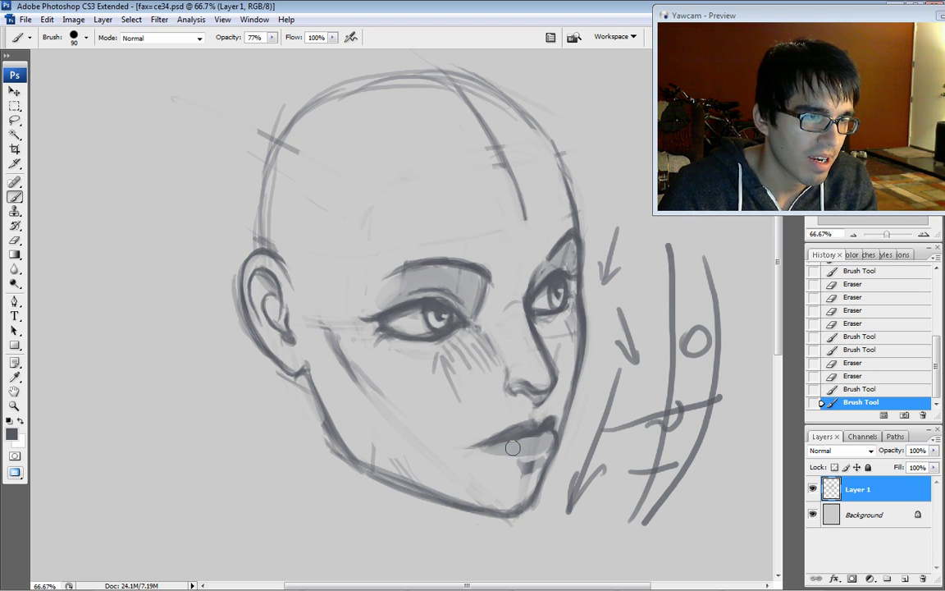
pyautogui.moveTo(534, 447)
pyautogui.mouseDown()
pyautogui.moveTo(525, 448)
pyautogui.moveTo(538, 445)
pyautogui.mouseUp()
pyautogui.moveTo(533, 447)
pyautogui.mouseDown()
pyautogui.moveTo(480, 455)
pyautogui.moveTo(539, 461)
pyautogui.mouseUp()
# - Refine the lower edge of the lower lip toward the near mouth corner at a smaller tool size
pyautogui.press('[')
pyautogui.press('[')
pyautogui.press('[')
pyautogui.press('[')
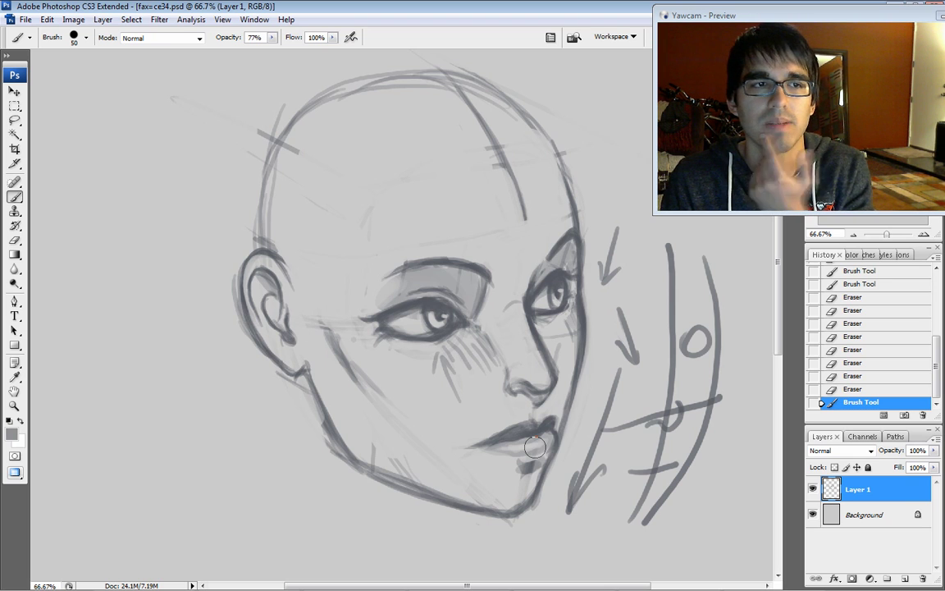
pyautogui.press('[')
pyautogui.press('[')
pyautogui.moveTo(478, 448); pyautogui.dragTo(511, 455)
# - Paint the shadow beneath the lower lip with sampled gray tones and a 30 px brush, blending it toward the mouth corner
pyautogui.keyDown('alt'); pyautogui.click(505, 439); pyautogui.keyUp('alt')
pyautogui.press(']')
pyautogui.press(']')
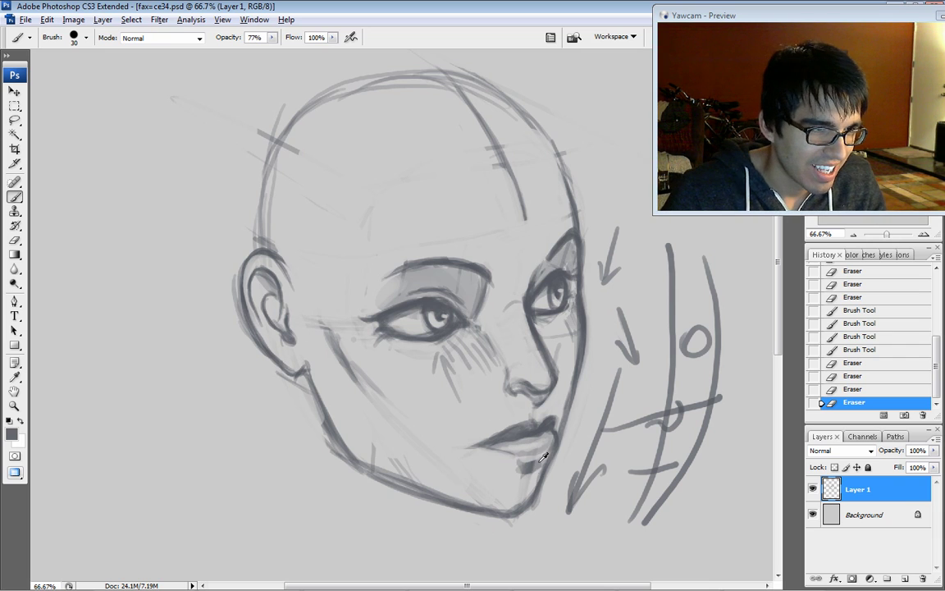
pyautogui.moveTo(513, 464); pyautogui.dragTo(521, 462)
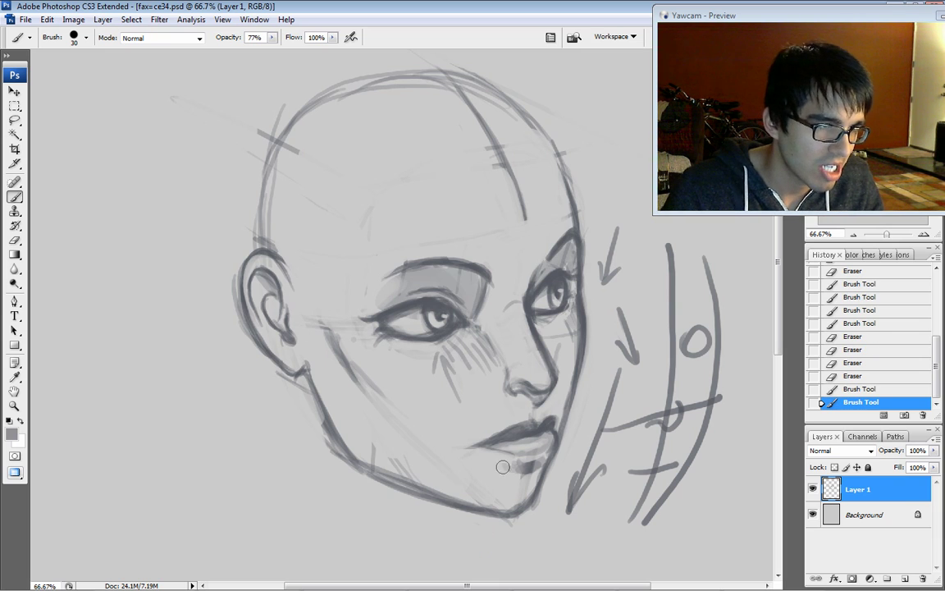
pyautogui.moveTo(482, 462)
pyautogui.mouseDown()
pyautogui.moveTo(515, 470)
pyautogui.moveTo(503, 448)
pyautogui.mouseUp()
pyautogui.keyDown('alt'); pyautogui.click(497, 461); pyautogui.keyUp('alt')
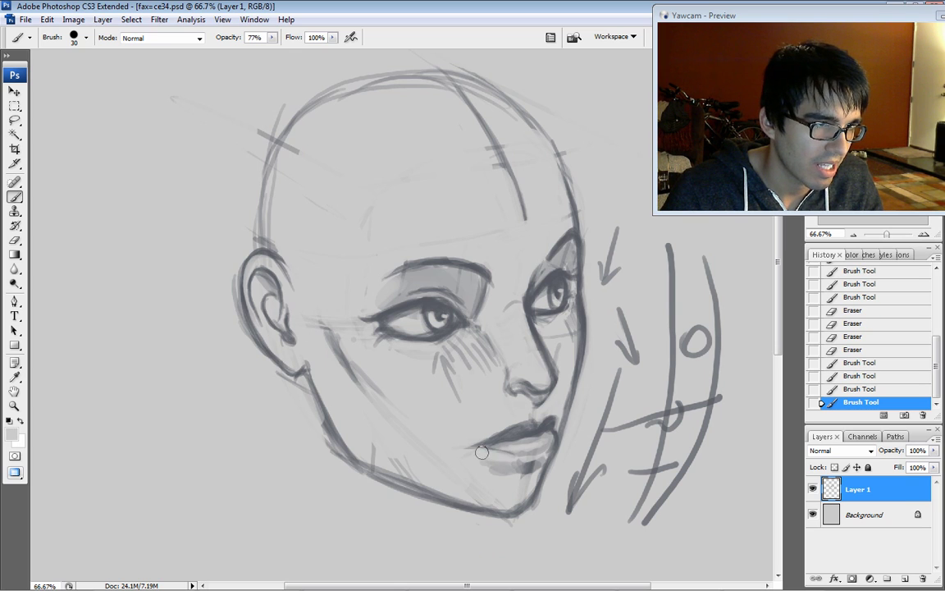
pyautogui.moveTo(507, 455); pyautogui.dragTo(511, 456)
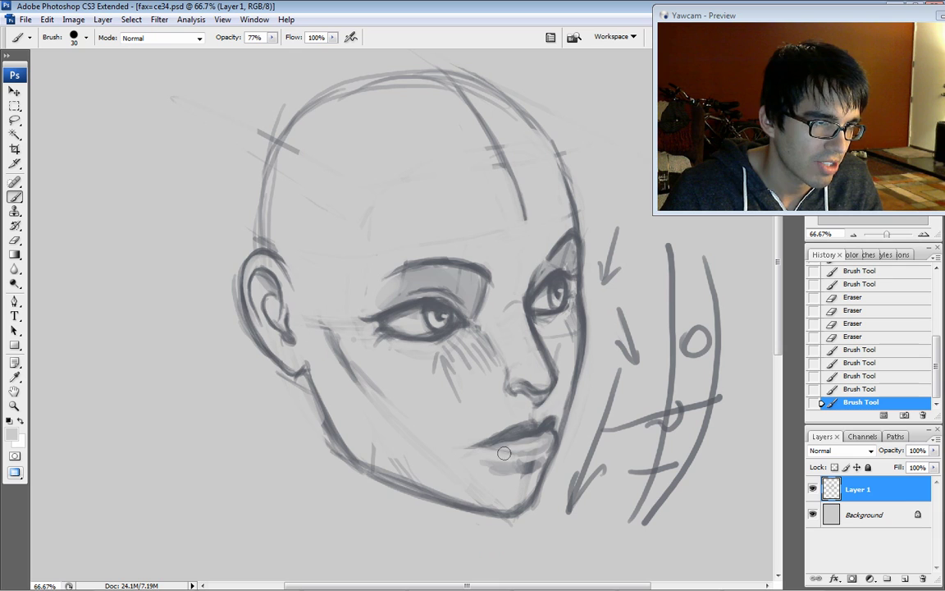
# - Erase excess shading below the lower lip and clean up along the far contour from chin to cheek
pyautogui.moveTo(502, 468)
pyautogui.mouseDown()
pyautogui.moveTo(517, 469)
pyautogui.moveTo(500, 466)
pyautogui.mouseUp()
pyautogui.moveTo(499, 468); pyautogui.dragTo(537, 472)
pyautogui.moveTo(525, 475); pyautogui.dragTo(557, 442)
pyautogui.moveTo(554, 451)
pyautogui.mouseDown()
pyautogui.moveTo(555, 415)
pyautogui.moveTo(577, 386)
pyautogui.mouseUp()
pyautogui.moveTo(577, 349); pyautogui.dragTo(576, 325)
# - Sample the dark line color from the far eye and redraw the far edge of the lips with a smaller brush
pyautogui.keyDown('alt'); pyautogui.click(555, 276); pyautogui.keyUp('alt')
pyautogui.press('[')
pyautogui.press('[')
pyautogui.press('[')
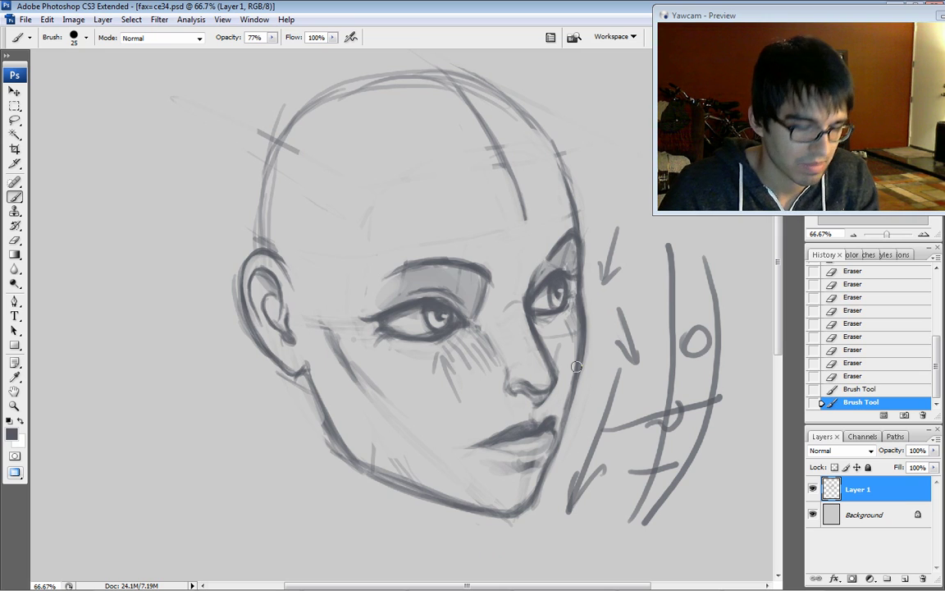
pyautogui.moveTo(555, 425)
pyautogui.mouseDown()
pyautogui.moveTo(553, 453)
pyautogui.moveTo(557, 443)
pyautogui.mouseUp()
pyautogui.moveTo(556, 436); pyautogui.dragTo(554, 452)
# - Trim the far face contour between chin and cheek with the Eraser and redraw it with a 9 px brush
pyautogui.moveTo(574, 406); pyautogui.dragTo(559, 469)
pyautogui.moveTo(544, 493); pyautogui.dragTo(555, 458)
pyautogui.moveTo(558, 457); pyautogui.dragTo(578, 372)
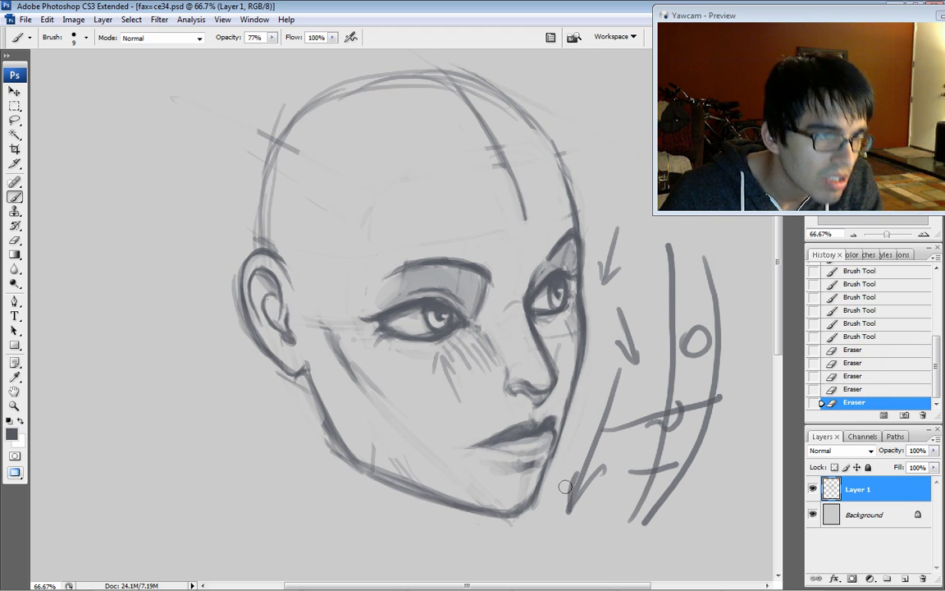
pyautogui.moveTo(545, 472); pyautogui.dragTo(563, 424)
pyautogui.moveTo(563, 425); pyautogui.dragTo(574, 386)
pyautogui.moveTo(576, 384)
pyautogui.mouseDown()
pyautogui.moveTo(584, 337)
pyautogui.moveTo(610, 298)
pyautogui.moveTo(618, 307)
pyautogui.moveTo(610, 315)
pyautogui.mouseUp()
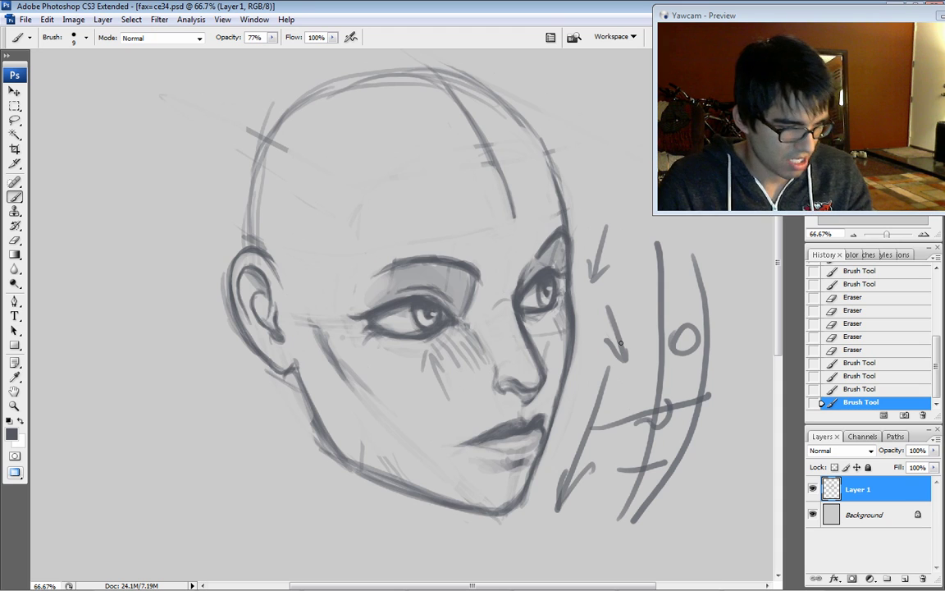
# - Flip the canvas horizontally and recenter the head in view
pyautogui.hotkey('ctrl', 'shift', 'h')
pyautogui.moveTo(531, 389); pyautogui.dragTo(555, 396)
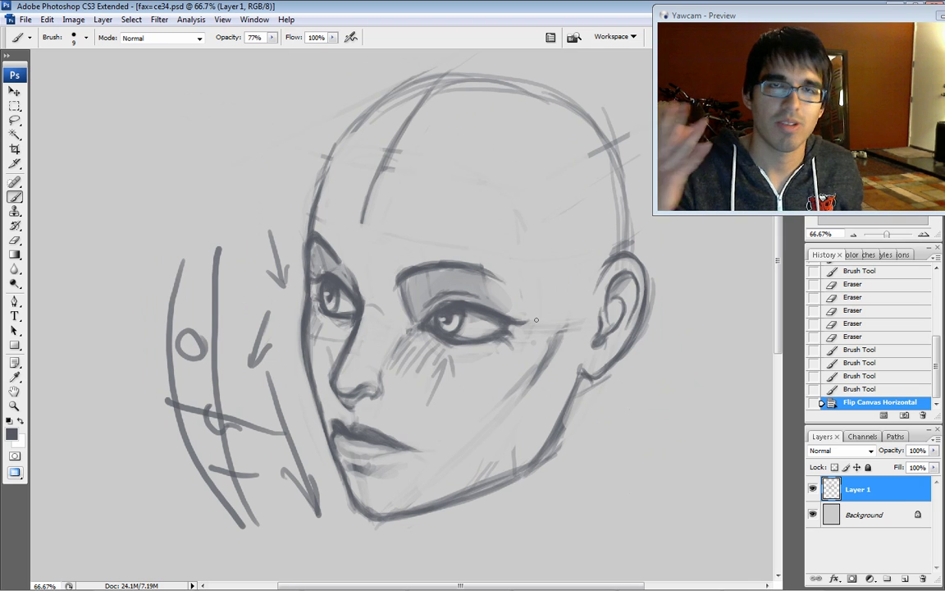
pyautogui.click(74, 21)
pyautogui.moveTo(105, 156)
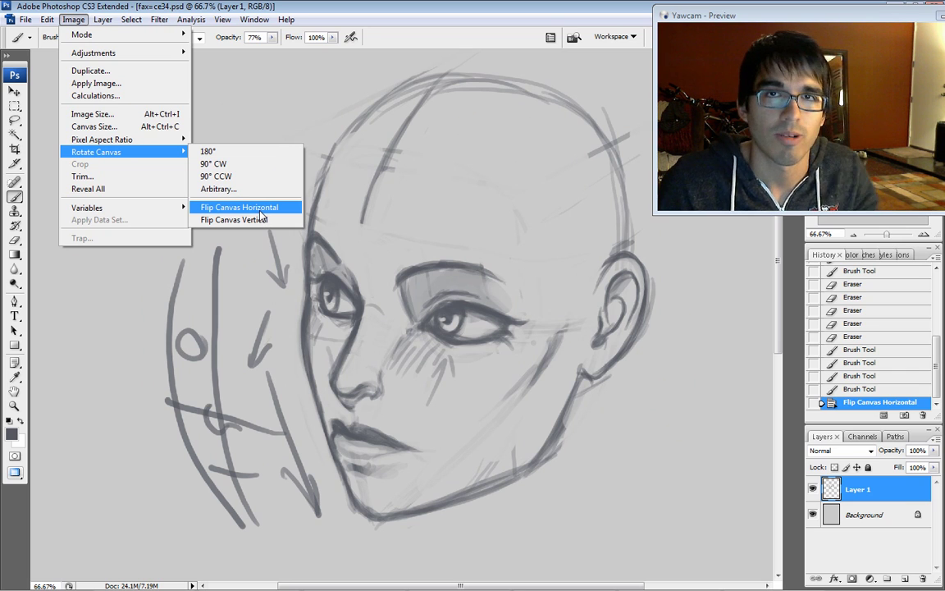
pyautogui.click(676, 356)
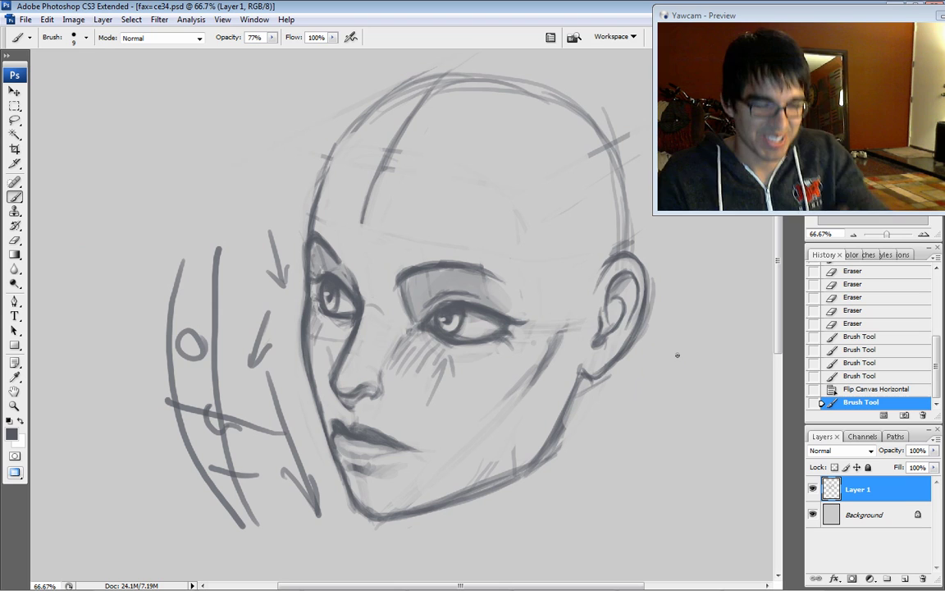
pyautogui.click(678, 355)
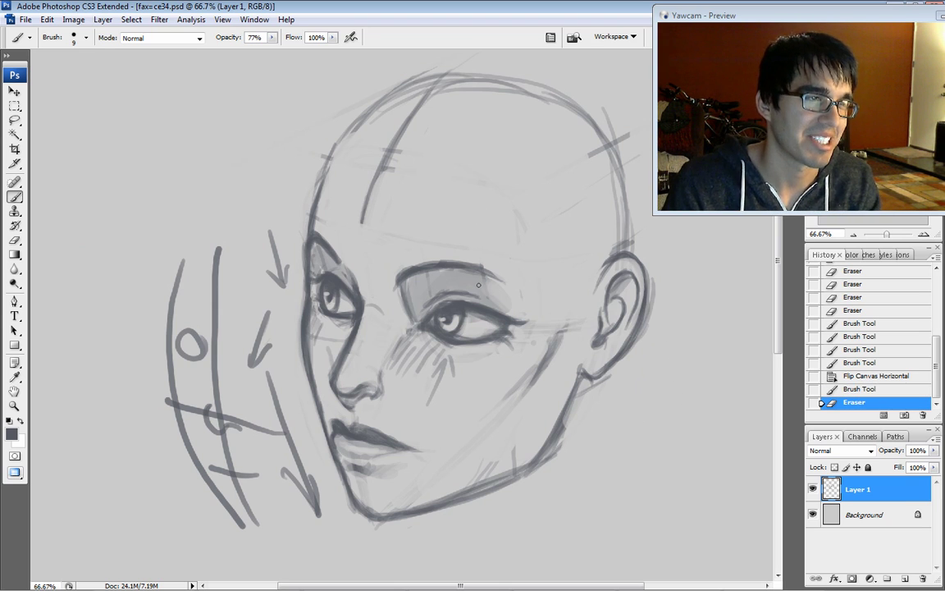
# - Thicken the outer tail and inner end of the near brow and touch up the far brow's inner end
pyautogui.moveTo(475, 269); pyautogui.dragTo(499, 278)
pyautogui.moveTo(467, 266); pyautogui.dragTo(502, 281)
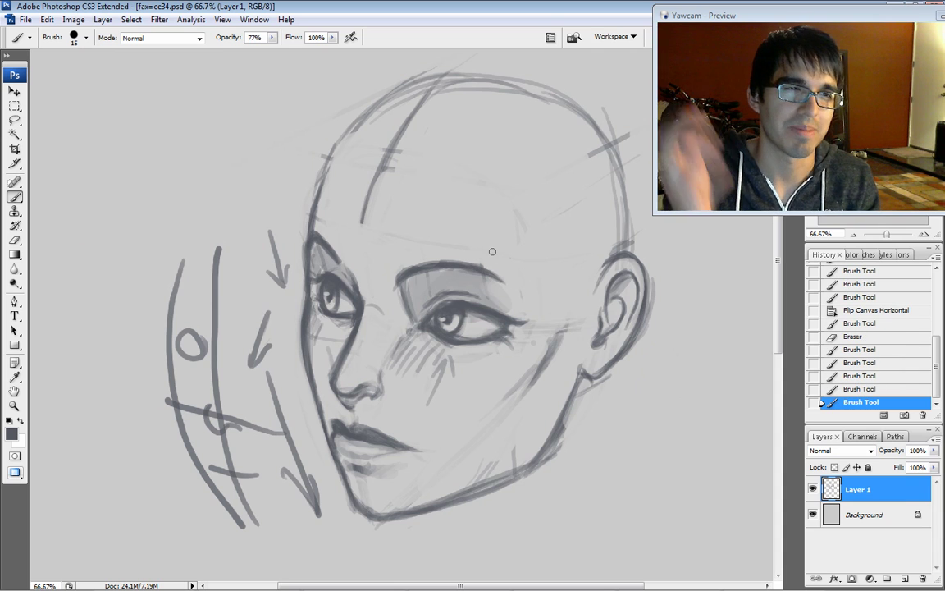
pyautogui.moveTo(353, 244); pyautogui.dragTo(357, 257)
pyautogui.moveTo(401, 280); pyautogui.dragTo(413, 271)
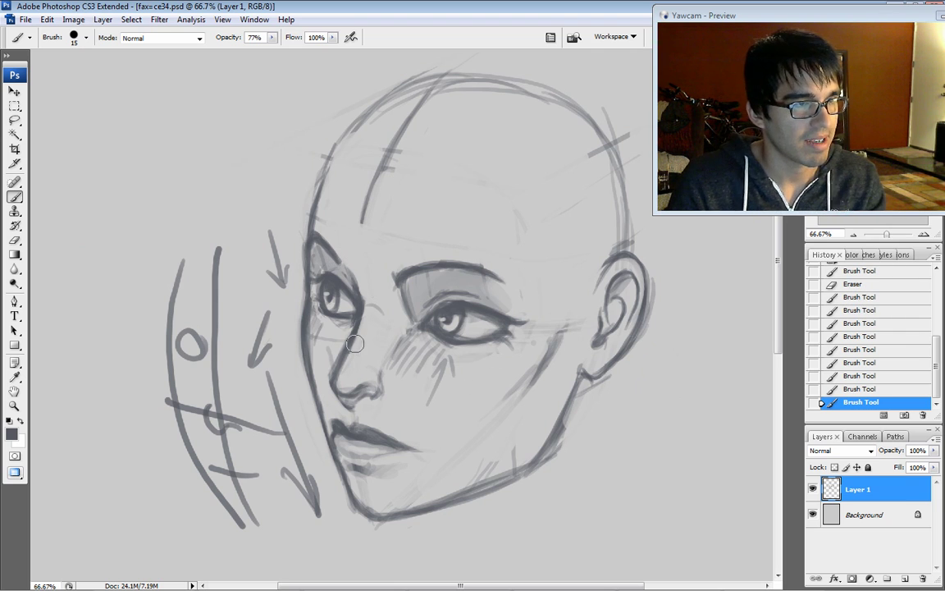
# - Erase stray shading around the far eye and lighten the nose bridge line below its inner corner
pyautogui.moveTo(316, 322); pyautogui.dragTo(313, 340)
pyautogui.moveTo(337, 283); pyautogui.dragTo(327, 310)
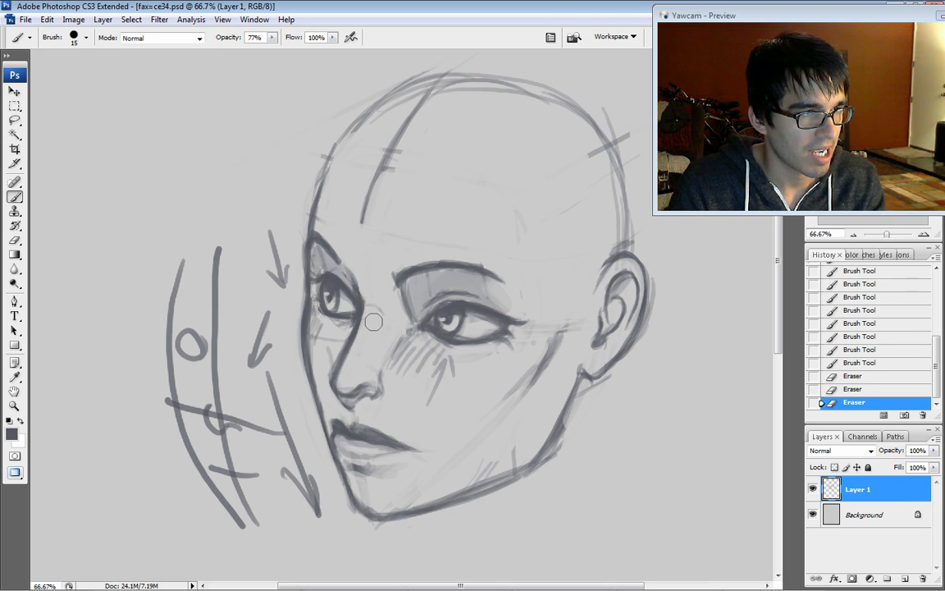
pyautogui.moveTo(362, 347); pyautogui.dragTo(344, 373)
pyautogui.moveTo(362, 325); pyautogui.dragTo(349, 348)
pyautogui.moveTo(362, 327); pyautogui.dragTo(340, 363)
pyautogui.moveTo(368, 310)
pyautogui.mouseDown()
pyautogui.moveTo(338, 366)
pyautogui.moveTo(345, 356)
pyautogui.mouseUp()
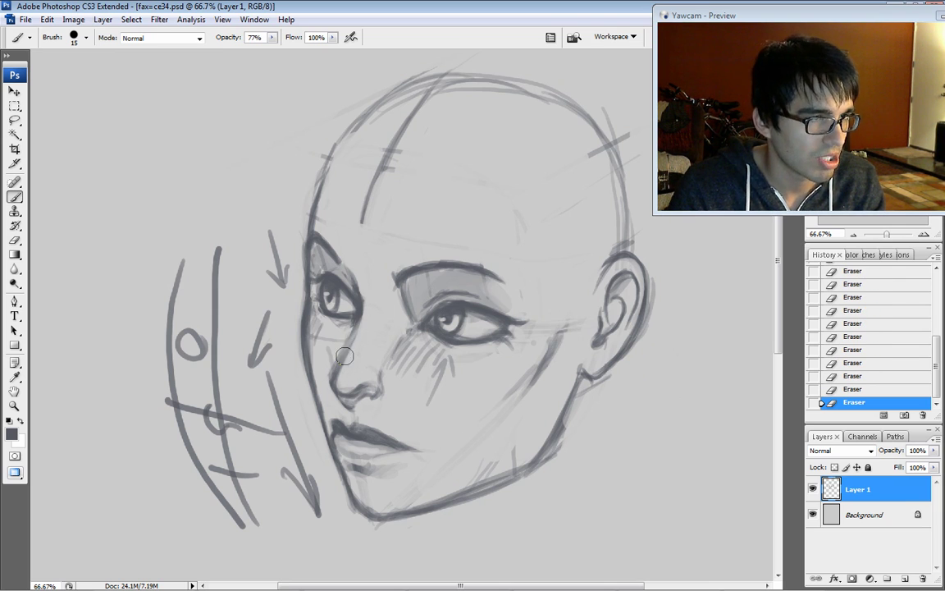
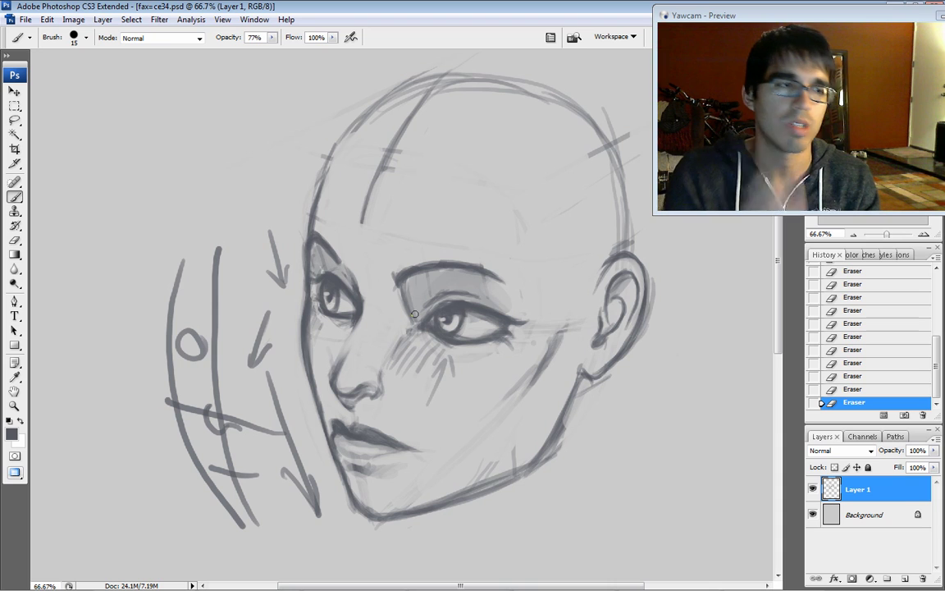
# - Sketch loose hair strands in front of the ear, running down past the jaw, with 15 and 25 px brushes
pyautogui.hotkey('ctrl', '-')
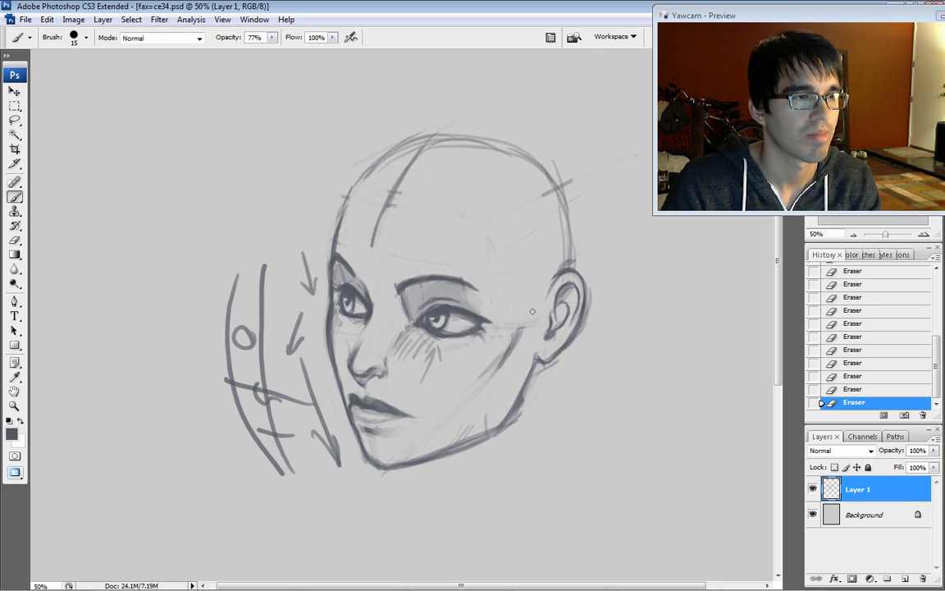
pyautogui.moveTo(525, 328); pyautogui.dragTo(550, 292)
pyautogui.moveTo(529, 326)
pyautogui.mouseDown()
pyautogui.moveTo(554, 289)
pyautogui.moveTo(538, 358)
pyautogui.mouseUp()
pyautogui.moveTo(541, 312); pyautogui.dragTo(536, 385)
pyautogui.moveTo(546, 292); pyautogui.dragTo(539, 338)
pyautogui.moveTo(544, 295); pyautogui.dragTo(538, 353)
pyautogui.moveTo(540, 296)
pyautogui.mouseDown()
pyautogui.moveTo(529, 410)
pyautogui.moveTo(540, 348)
pyautogui.moveTo(532, 371)
pyautogui.mouseUp()
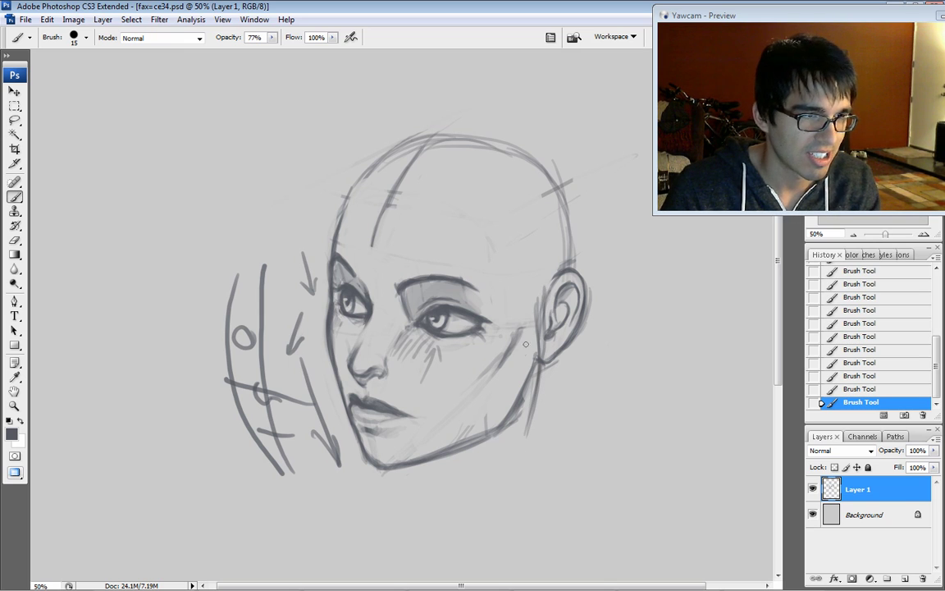
pyautogui.press('[')
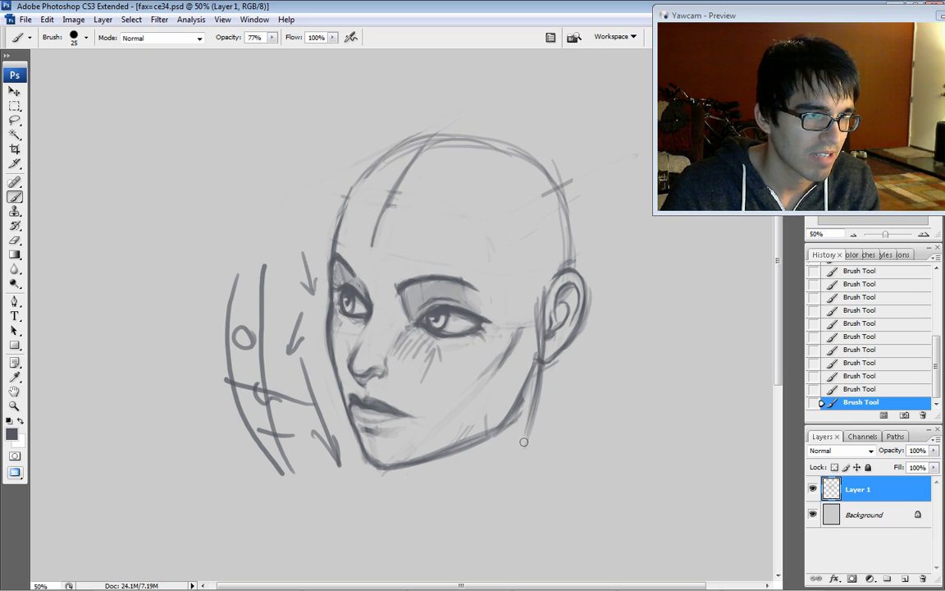
pyautogui.moveTo(538, 343); pyautogui.dragTo(530, 420)
pyautogui.moveTo(526, 314)
pyautogui.mouseDown()
pyautogui.moveTo(533, 361)
pyautogui.moveTo(506, 379)
pyautogui.mouseUp()
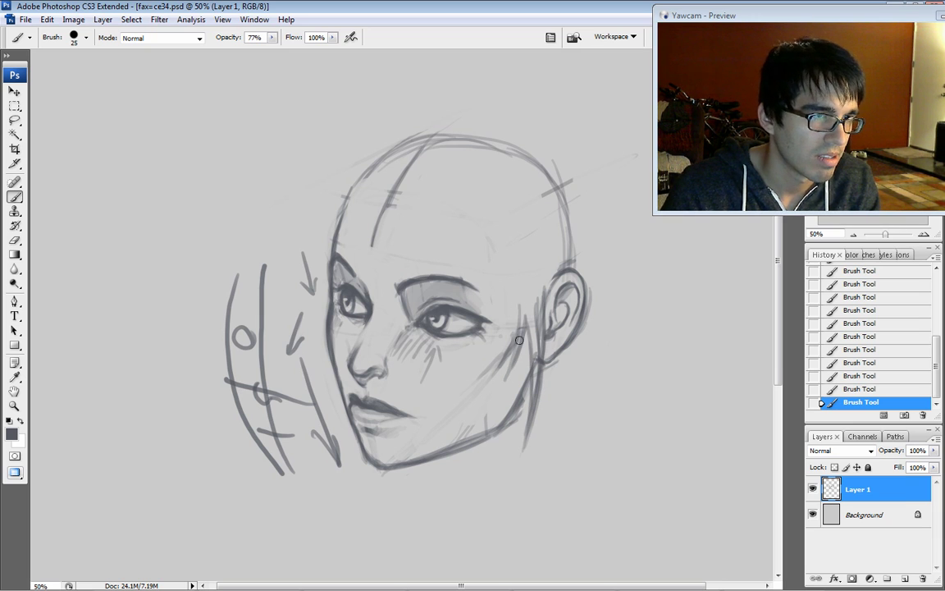
# - Sketch jagged bangs across the forehead from the near temple to the far brow
pyautogui.moveTo(518, 332); pyautogui.dragTo(505, 231)
pyautogui.moveTo(507, 268); pyautogui.dragTo(499, 307)
pyautogui.moveTo(497, 231)
pyautogui.mouseDown()
pyautogui.moveTo(498, 280)
pyautogui.moveTo(490, 264)
pyautogui.mouseUp()
pyautogui.moveTo(486, 215); pyautogui.dragTo(452, 265)
pyautogui.moveTo(417, 198)
pyautogui.mouseDown()
pyautogui.moveTo(402, 243)
pyautogui.moveTo(384, 240)
pyautogui.moveTo(361, 273)
pyautogui.mouseUp()
pyautogui.moveTo(366, 226); pyautogui.dragTo(345, 278)
pyautogui.moveTo(360, 201); pyautogui.dragTo(341, 250)
# - Draw the hair's outer contour beside the far side of the face and erase the construction diagram and arrows there
pyautogui.moveTo(371, 167)
pyautogui.mouseDown()
pyautogui.moveTo(338, 264)
pyautogui.moveTo(317, 224)
pyautogui.moveTo(305, 231)
pyautogui.moveTo(283, 410)
pyautogui.mouseUp()
pyautogui.moveTo(294, 247)
pyautogui.mouseDown()
pyautogui.moveTo(271, 401)
pyautogui.moveTo(267, 351)
pyautogui.mouseUp()
pyautogui.moveTo(287, 191); pyautogui.dragTo(270, 246)
pyautogui.moveTo(313, 154)
pyautogui.mouseDown()
pyautogui.moveTo(271, 283)
pyautogui.moveTo(274, 254)
pyautogui.mouseUp()
pyautogui.moveTo(305, 402)
pyautogui.mouseDown()
pyautogui.moveTo(339, 453)
pyautogui.moveTo(318, 449)
pyautogui.moveTo(300, 361)
pyautogui.moveTo(329, 463)
pyautogui.moveTo(265, 283)
pyautogui.moveTo(327, 418)
pyautogui.mouseUp()
pyautogui.moveTo(297, 292); pyautogui.dragTo(322, 404)
pyautogui.moveTo(296, 312); pyautogui.dragTo(316, 394)
pyautogui.moveTo(297, 300)
pyautogui.mouseDown()
pyautogui.moveTo(327, 418)
pyautogui.moveTo(322, 400)
pyautogui.mouseUp()
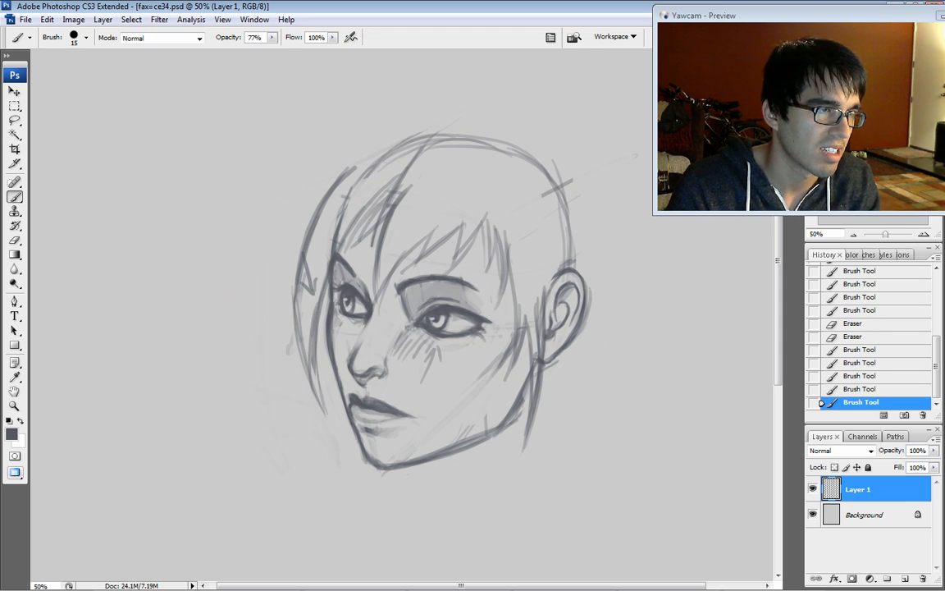
# - Add tapering strands to the hair lock hanging beside the far cheek
pyautogui.moveTo(322, 332); pyautogui.dragTo(341, 408)
pyautogui.moveTo(316, 324); pyautogui.dragTo(327, 410)
pyautogui.moveTo(320, 370); pyautogui.dragTo(328, 402)
pyautogui.moveTo(300, 337); pyautogui.dragTo(328, 419)
pyautogui.moveTo(298, 313); pyautogui.dragTo(305, 353)
# - Draw the hair's outline over the top of the skull with a small tuft at the back of the crown
pyautogui.moveTo(310, 379)
pyautogui.mouseDown()
pyautogui.moveTo(316, 221)
pyautogui.moveTo(399, 148)
pyautogui.moveTo(438, 131)
pyautogui.mouseUp()
pyautogui.moveTo(524, 135); pyautogui.dragTo(540, 159)
pyautogui.moveTo(495, 129)
pyautogui.mouseDown()
pyautogui.moveTo(538, 159)
pyautogui.moveTo(527, 146)
pyautogui.mouseUp()
pyautogui.moveTo(493, 127)
pyautogui.mouseDown()
pyautogui.moveTo(534, 161)
pyautogui.moveTo(526, 150)
pyautogui.mouseUp()
pyautogui.moveTo(498, 121)
pyautogui.mouseDown()
pyautogui.moveTo(529, 144)
pyautogui.moveTo(454, 109)
pyautogui.mouseUp()
pyautogui.moveTo(451, 107)
pyautogui.mouseDown()
pyautogui.moveTo(484, 135)
pyautogui.moveTo(395, 132)
pyautogui.mouseUp()
pyautogui.moveTo(460, 124); pyautogui.dragTo(394, 141)
pyautogui.moveTo(418, 129); pyautogui.dragTo(349, 171)
pyautogui.moveTo(386, 143); pyautogui.dragTo(316, 213)
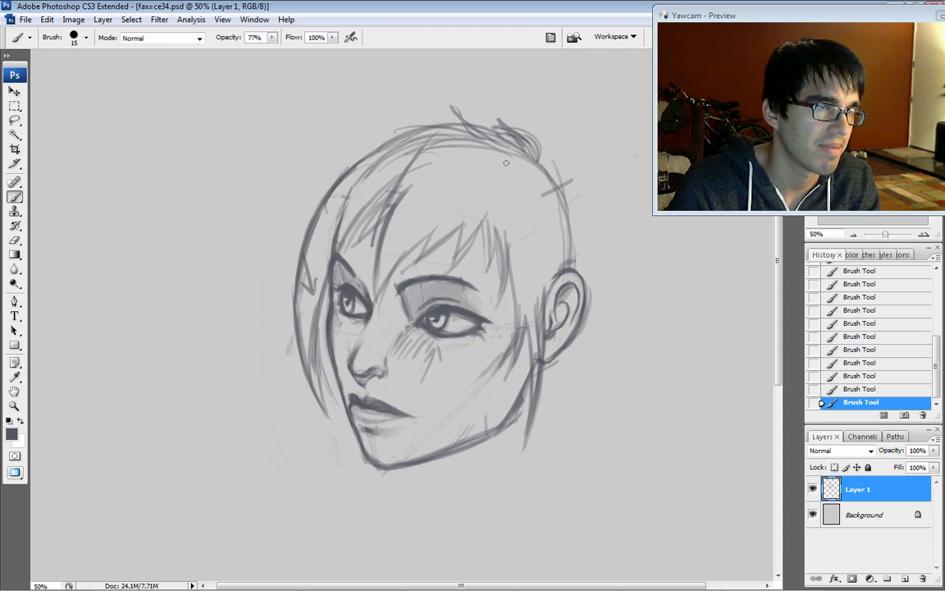
# - Sketch the hair falling behind the ear from the crown, with long strands trailing below the jaw
pyautogui.moveTo(535, 161)
pyautogui.mouseDown()
pyautogui.moveTo(586, 165)
pyautogui.moveTo(602, 221)
pyautogui.mouseUp()
pyautogui.moveTo(566, 167)
pyautogui.mouseDown()
pyautogui.moveTo(603, 254)
pyautogui.moveTo(593, 243)
pyautogui.moveTo(606, 304)
pyautogui.mouseUp()
pyautogui.moveTo(573, 192); pyautogui.dragTo(602, 354)
pyautogui.moveTo(601, 237); pyautogui.dragTo(549, 458)
pyautogui.moveTo(597, 313)
pyautogui.mouseDown()
pyautogui.moveTo(526, 533)
pyautogui.moveTo(562, 543)
pyautogui.mouseUp()
pyautogui.moveTo(600, 458)
pyautogui.mouseDown()
pyautogui.moveTo(612, 350)
pyautogui.moveTo(610, 380)
pyautogui.mouseUp()
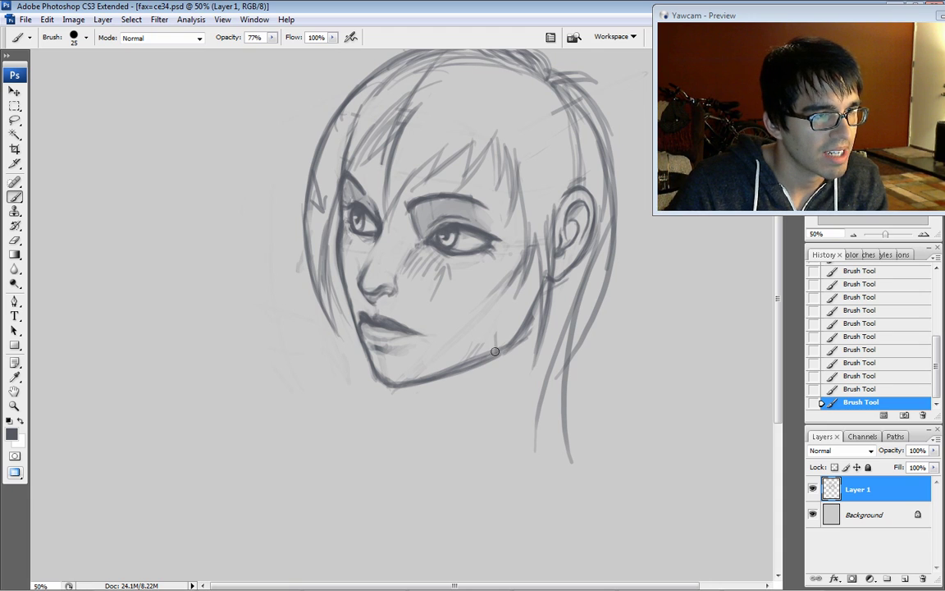
# - Redraw the rear of the jawline and erase its outer corner below the ear
pyautogui.moveTo(481, 356); pyautogui.dragTo(542, 288)
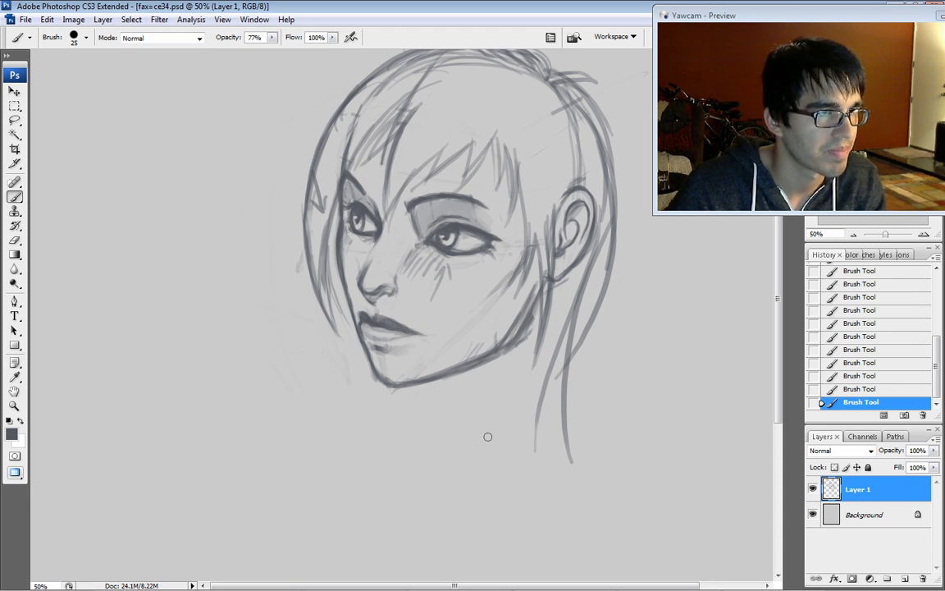
pyautogui.moveTo(532, 326)
pyautogui.mouseDown()
pyautogui.moveTo(533, 307)
pyautogui.moveTo(512, 352)
pyautogui.moveTo(523, 302)
pyautogui.mouseUp()
# - Add hair strands above and behind the ear with a 25 px brush
pyautogui.moveTo(572, 115); pyautogui.dragTo(576, 174)
pyautogui.moveTo(576, 116); pyautogui.dragTo(580, 175)
pyautogui.moveTo(580, 121); pyautogui.dragTo(585, 177)
pyautogui.moveTo(581, 102); pyautogui.dragTo(615, 225)
pyautogui.moveTo(601, 174); pyautogui.dragTo(573, 263)
pyautogui.moveTo(578, 104)
pyautogui.mouseDown()
pyautogui.moveTo(598, 129)
pyautogui.moveTo(566, 269)
pyautogui.mouseUp()
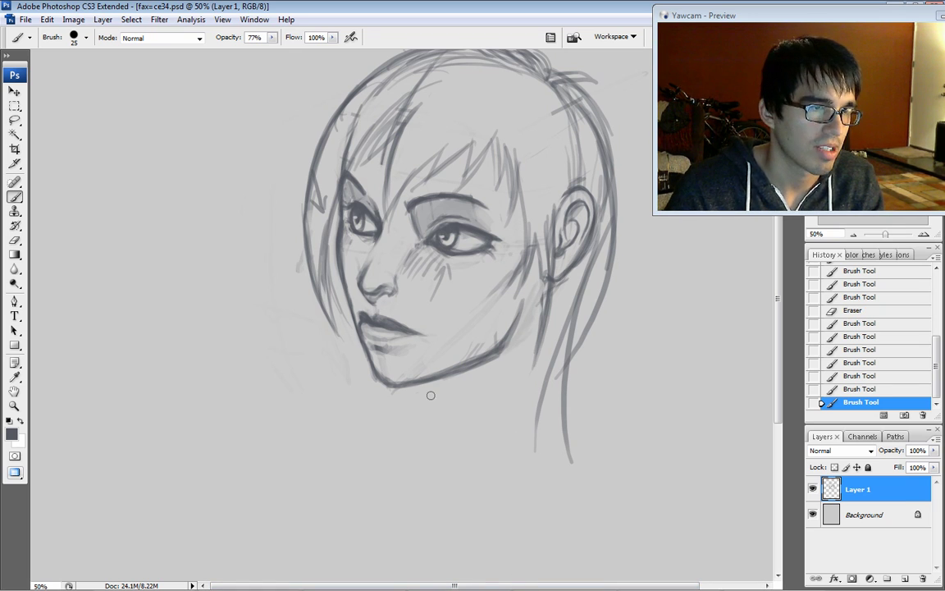
# - Try sketching the front and back neck lines below the jaw, and erase them
pyautogui.moveTo(427, 388); pyautogui.dragTo(415, 455)
pyautogui.moveTo(513, 350); pyautogui.dragTo(495, 426)
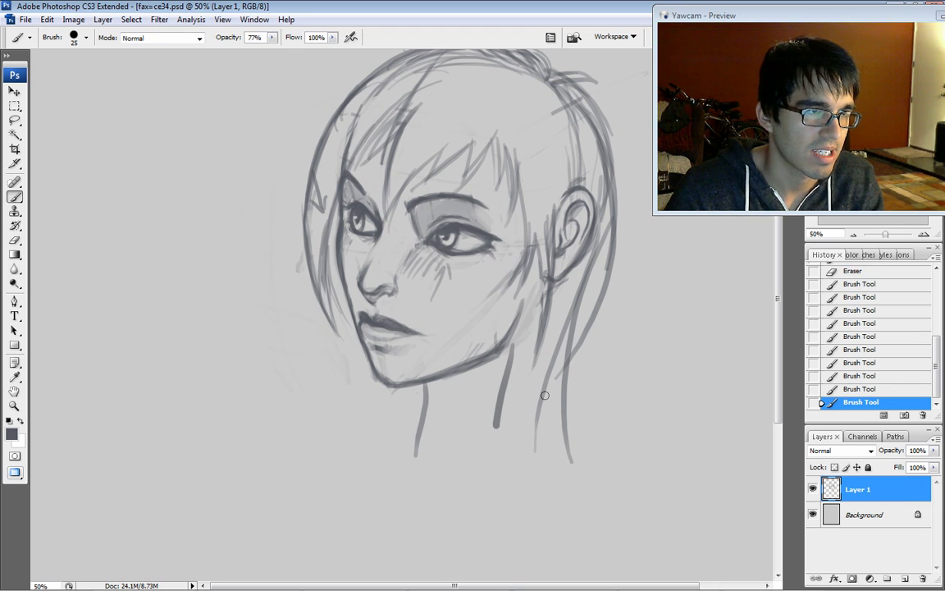
pyautogui.moveTo(527, 335); pyautogui.dragTo(497, 425)
pyautogui.moveTo(417, 444)
pyautogui.mouseDown()
pyautogui.moveTo(425, 384)
pyautogui.moveTo(416, 454)
pyautogui.mouseUp()
pyautogui.moveTo(496, 427); pyautogui.dragTo(526, 331)
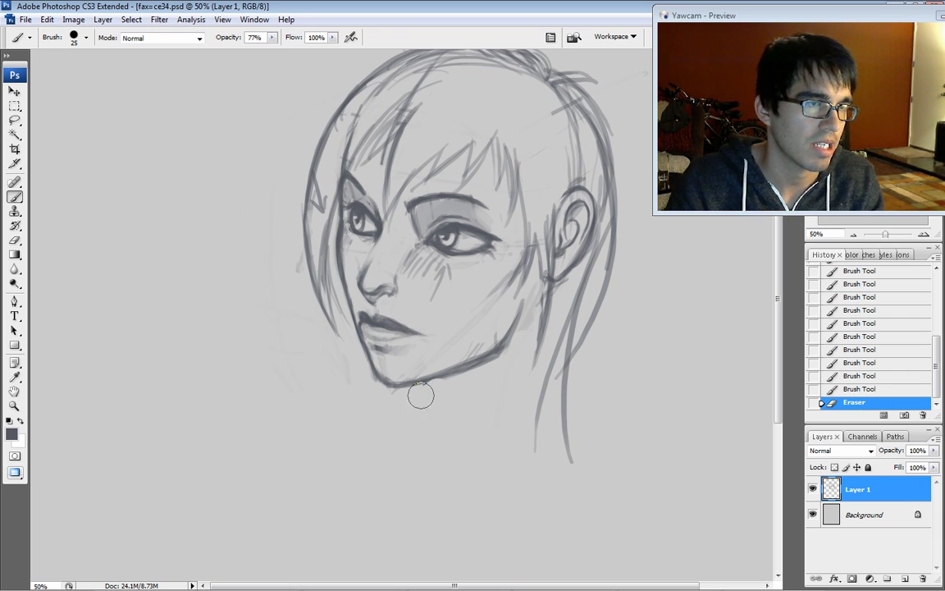
# - Redraw the rear of the jawline and sketch hair and rear neck strokes falling below the ear
pyautogui.moveTo(502, 360)
pyautogui.mouseDown()
pyautogui.moveTo(468, 378)
pyautogui.moveTo(476, 359)
pyautogui.mouseUp()
pyautogui.moveTo(448, 372)
pyautogui.mouseDown()
pyautogui.moveTo(495, 350)
pyautogui.moveTo(521, 307)
pyautogui.mouseUp()
pyautogui.moveTo(612, 180); pyautogui.dragTo(565, 302)
pyautogui.moveTo(584, 262)
pyautogui.mouseDown()
pyautogui.moveTo(553, 303)
pyautogui.moveTo(513, 402)
pyautogui.mouseUp()
pyautogui.moveTo(542, 297); pyautogui.dragTo(498, 427)
pyautogui.moveTo(522, 338)
pyautogui.mouseDown()
pyautogui.moveTo(499, 422)
pyautogui.moveTo(511, 445)
pyautogui.moveTo(507, 409)
pyautogui.mouseUp()
pyautogui.moveTo(538, 304); pyautogui.dragTo(517, 453)
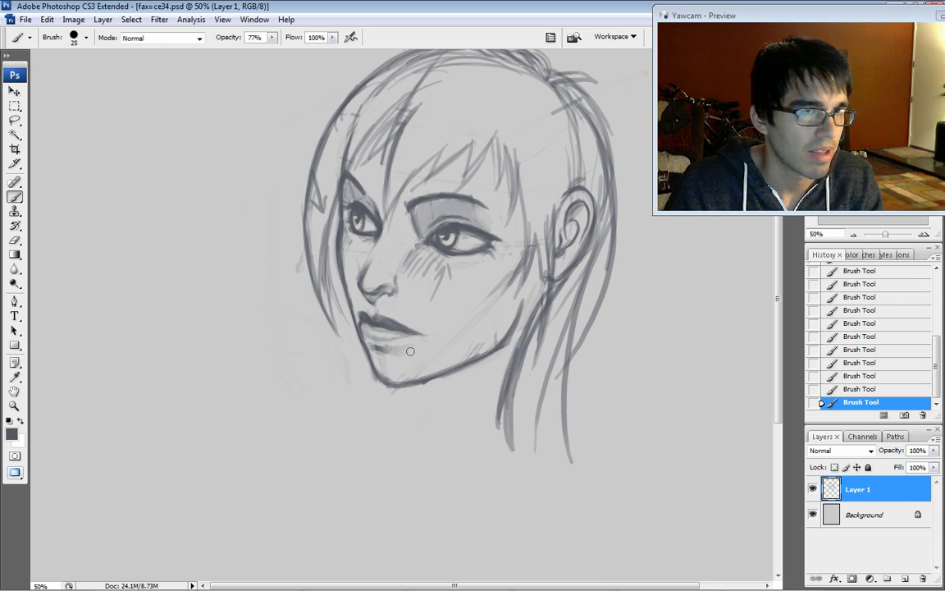
# - Sketch a faint front neck line below the chin, then lighten and redraw the rear neck line
pyautogui.moveTo(393, 392); pyautogui.dragTo(386, 439)
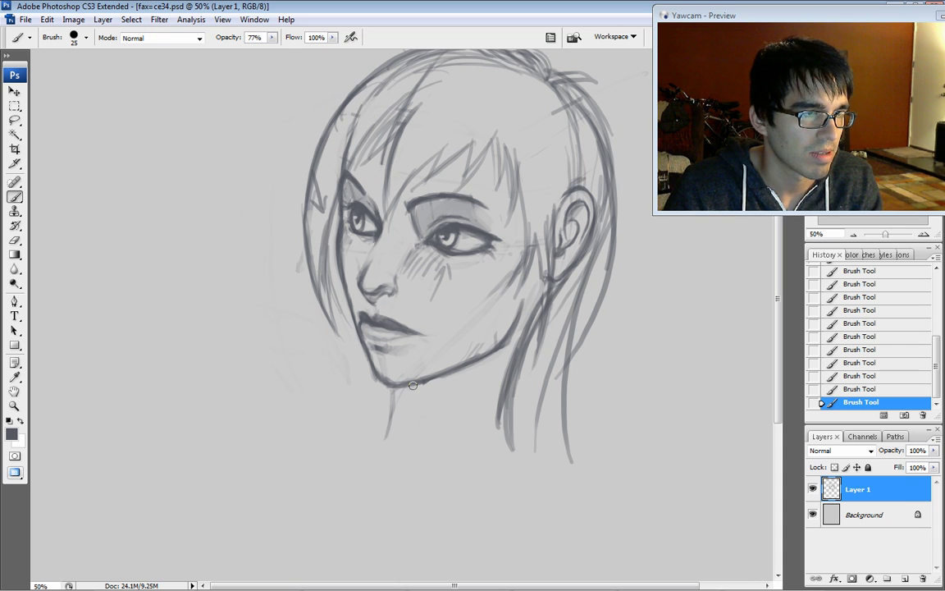
pyautogui.moveTo(508, 430); pyautogui.dragTo(515, 380)
pyautogui.moveTo(386, 432); pyautogui.dragTo(396, 400)
pyautogui.moveTo(512, 438); pyautogui.dragTo(530, 347)
pyautogui.moveTo(510, 433)
pyautogui.mouseDown()
pyautogui.moveTo(538, 314)
pyautogui.moveTo(527, 308)
pyautogui.mouseUp()
pyautogui.moveTo(541, 289)
pyautogui.mouseDown()
pyautogui.moveTo(550, 278)
pyautogui.moveTo(552, 296)
pyautogui.mouseUp()
pyautogui.moveTo(551, 286); pyautogui.dragTo(524, 415)
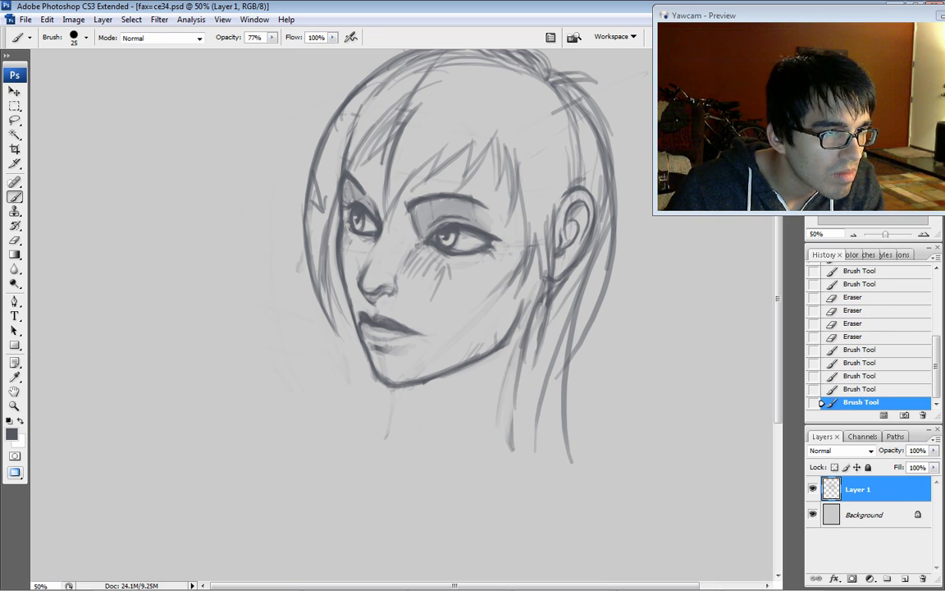
pyautogui.moveTo(527, 352); pyautogui.dragTo(513, 430)
# - Draw the front neck line inward from the chin with a collarbone-bound muscle line, and shade the area under the jaw
pyautogui.moveTo(411, 385)
pyautogui.mouseDown()
pyautogui.moveTo(423, 397)
pyautogui.moveTo(418, 421)
pyautogui.mouseUp()
pyautogui.moveTo(419, 397)
pyautogui.mouseDown()
pyautogui.moveTo(406, 450)
pyautogui.moveTo(495, 387)
pyautogui.mouseUp()
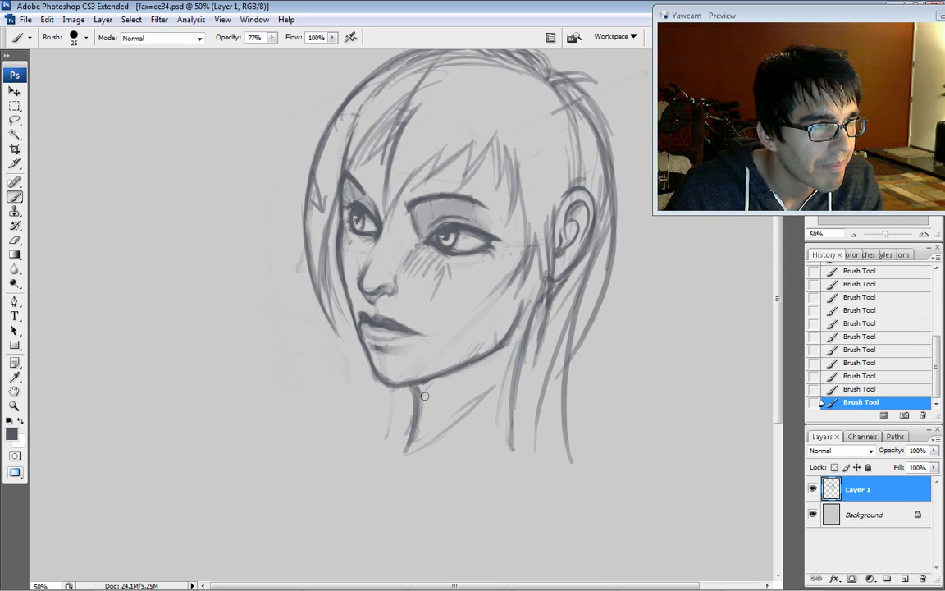
pyautogui.moveTo(422, 405)
pyautogui.mouseDown()
pyautogui.moveTo(426, 385)
pyautogui.moveTo(443, 381)
pyautogui.mouseUp()
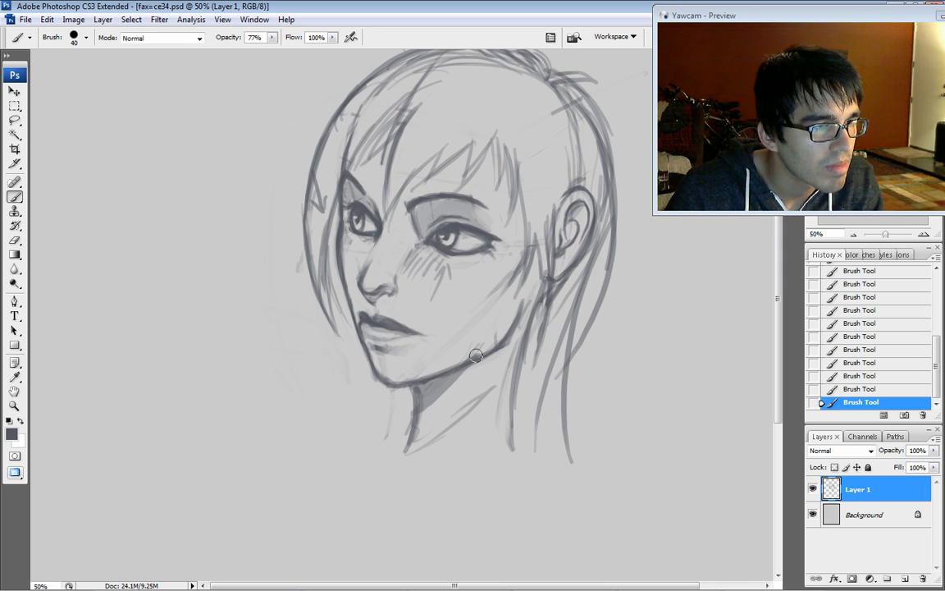
# - Sketch a curved collar around the base of the neck and a rear neck line sloping down to the shoulder
pyautogui.moveTo(397, 420)
pyautogui.mouseDown()
pyautogui.moveTo(411, 405)
pyautogui.moveTo(386, 414)
pyautogui.moveTo(407, 406)
pyautogui.moveTo(388, 396)
pyautogui.moveTo(356, 408)
pyautogui.mouseUp()
pyautogui.click(375, 419)
pyautogui.moveTo(351, 421)
pyautogui.mouseDown()
pyautogui.moveTo(378, 473)
pyautogui.moveTo(438, 517)
pyautogui.mouseUp()
pyautogui.moveTo(391, 502); pyautogui.dragTo(503, 491)
pyautogui.moveTo(364, 480); pyautogui.dragTo(409, 491)
pyautogui.moveTo(371, 484)
pyautogui.mouseDown()
pyautogui.moveTo(427, 498)
pyautogui.moveTo(503, 491)
pyautogui.mouseUp()
pyautogui.moveTo(411, 508); pyautogui.dragTo(530, 481)
pyautogui.moveTo(525, 483); pyautogui.dragTo(561, 468)
pyautogui.moveTo(561, 468)
pyautogui.mouseDown()
pyautogui.moveTo(529, 391)
pyautogui.moveTo(589, 476)
pyautogui.mouseUp()
pyautogui.moveTo(533, 402); pyautogui.dragTo(573, 470)
pyautogui.press('[')
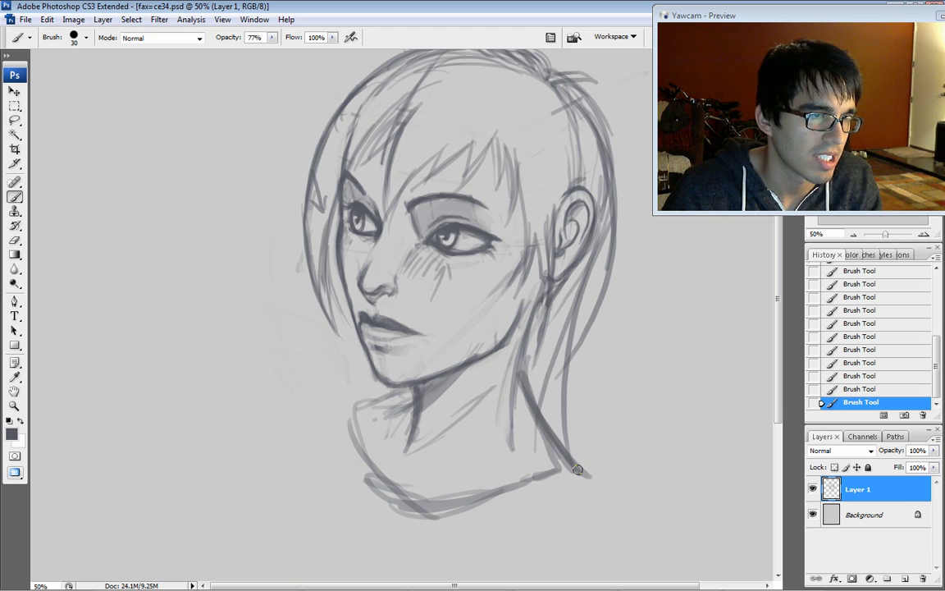
# - Darken the rear neck line and the collar's curved edge with a 30 px brush
pyautogui.moveTo(521, 379); pyautogui.dragTo(555, 447)
pyautogui.moveTo(520, 360); pyautogui.dragTo(554, 446)
pyautogui.moveTo(527, 335)
pyautogui.mouseDown()
pyautogui.moveTo(521, 371)
pyautogui.moveTo(529, 410)
pyautogui.mouseUp()
pyautogui.moveTo(526, 366)
pyautogui.mouseDown()
pyautogui.moveTo(523, 427)
pyautogui.moveTo(496, 420)
pyautogui.mouseUp()
pyautogui.moveTo(586, 471)
pyautogui.mouseDown()
pyautogui.moveTo(391, 489)
pyautogui.moveTo(368, 449)
pyautogui.moveTo(397, 495)
pyautogui.mouseUp()
pyautogui.moveTo(361, 447); pyautogui.dragTo(384, 487)
pyautogui.press('[')
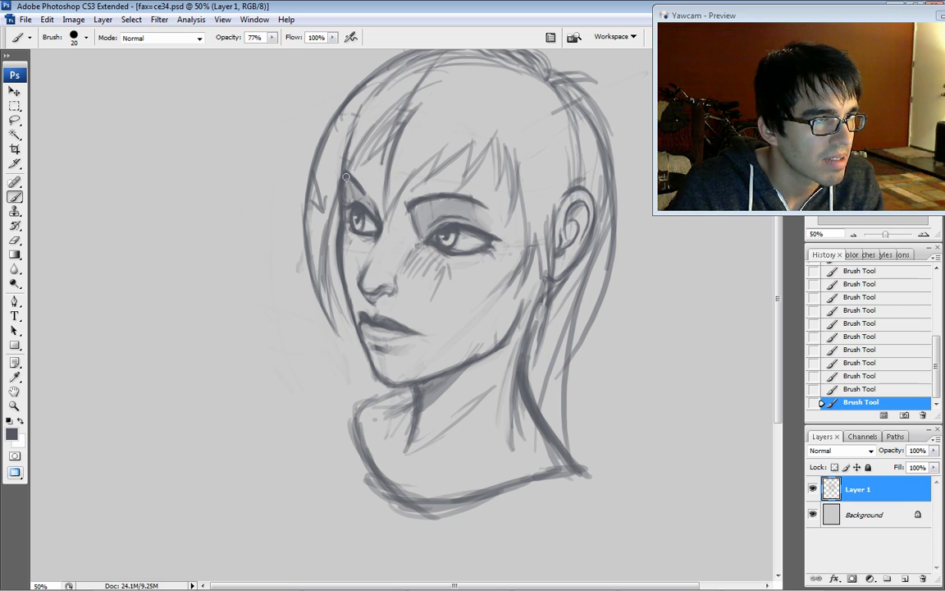
# - Clean up the far cheek contour and the hair edge beside it with the eraser and a 20 px brush
pyautogui.moveTo(348, 261); pyautogui.dragTo(351, 284)
pyautogui.moveTo(347, 250); pyautogui.dragTo(352, 309)
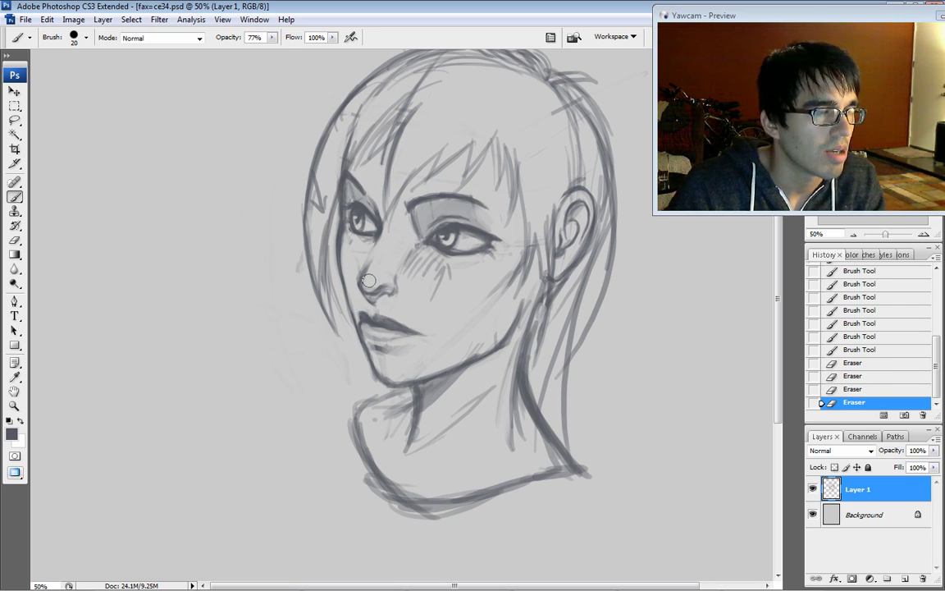
pyautogui.moveTo(338, 238); pyautogui.dragTo(339, 250)
pyautogui.moveTo(338, 242); pyautogui.dragTo(341, 261)
pyautogui.moveTo(311, 207); pyautogui.dragTo(305, 238)
pyautogui.moveTo(305, 228)
pyautogui.mouseDown()
pyautogui.moveTo(321, 289)
pyautogui.moveTo(309, 223)
pyautogui.mouseUp()
pyautogui.moveTo(343, 280); pyautogui.dragTo(348, 297)
pyautogui.moveTo(340, 265)
pyautogui.mouseDown()
pyautogui.moveTo(344, 285)
pyautogui.moveTo(337, 218)
pyautogui.mouseUp()
pyautogui.moveTo(335, 217); pyautogui.dragTo(340, 191)
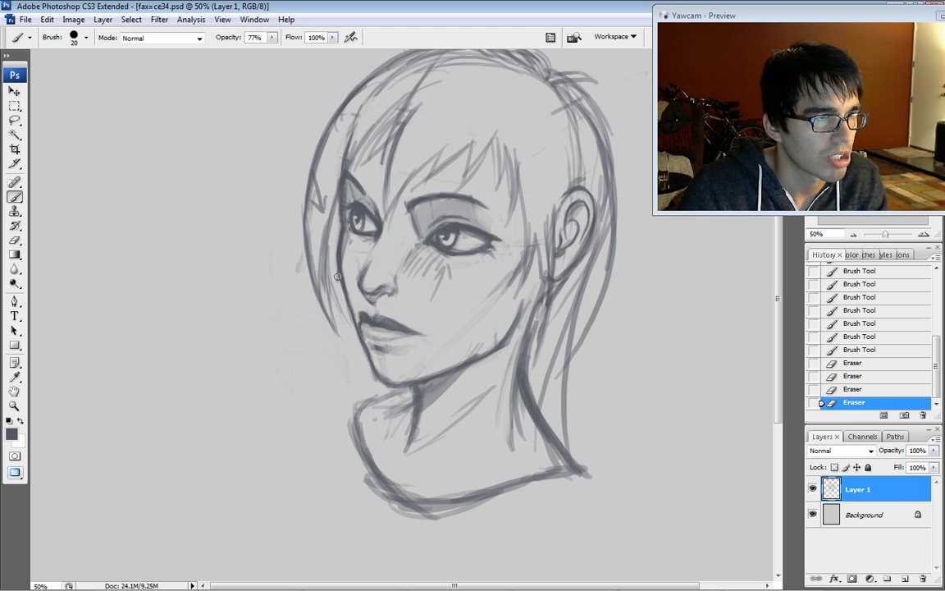
# - Strengthen the far cheek contour and erase the inner hair strands above the far temple and forehead
pyautogui.moveTo(341, 252); pyautogui.dragTo(341, 281)
pyautogui.moveTo(342, 228); pyautogui.dragTo(340, 256)
pyautogui.moveTo(342, 221); pyautogui.dragTo(342, 261)
pyautogui.moveTo(345, 141); pyautogui.dragTo(315, 219)
pyautogui.moveTo(402, 94); pyautogui.dragTo(404, 117)
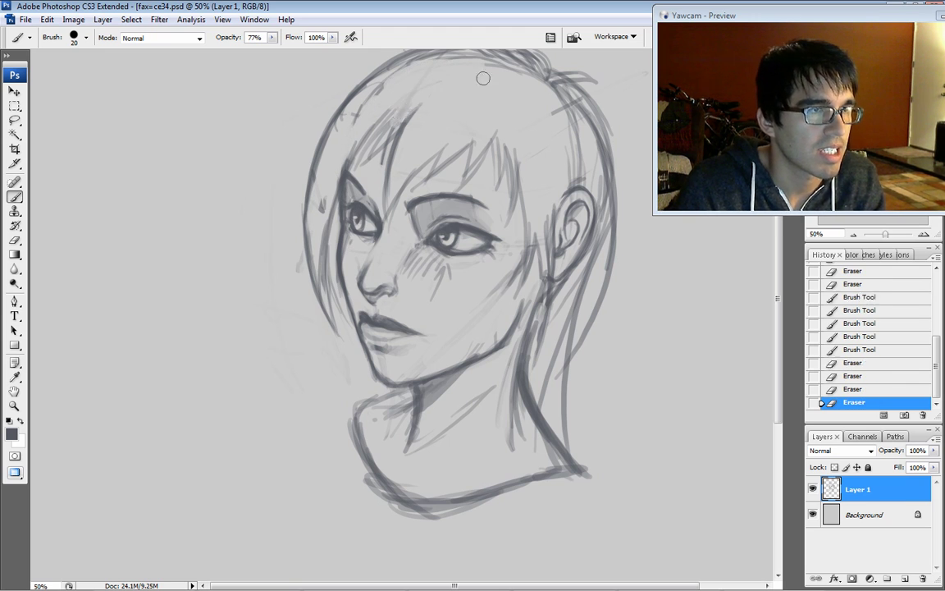
# - Redraw hair strands over and behind the ear, and add a lock of hair beside the far jaw
pyautogui.moveTo(571, 143)
pyautogui.mouseDown()
pyautogui.moveTo(598, 175)
pyautogui.moveTo(600, 241)
pyautogui.moveTo(580, 291)
pyautogui.moveTo(618, 206)
pyautogui.moveTo(616, 179)
pyautogui.moveTo(562, 196)
pyautogui.moveTo(544, 329)
pyautogui.mouseUp()
pyautogui.moveTo(538, 238); pyautogui.dragTo(535, 371)
pyautogui.moveTo(554, 277)
pyautogui.mouseDown()
pyautogui.moveTo(576, 191)
pyautogui.moveTo(568, 283)
pyautogui.moveTo(604, 261)
pyautogui.moveTo(590, 394)
pyautogui.mouseUp()
pyautogui.moveTo(341, 319); pyautogui.dragTo(316, 386)
# - Draw the back of the collar under the chin and a wider outer collar curve with a 45 px brush
pyautogui.moveTo(348, 392); pyautogui.dragTo(374, 390)
pyautogui.moveTo(343, 399)
pyautogui.mouseDown()
pyautogui.moveTo(357, 419)
pyautogui.moveTo(406, 395)
pyautogui.mouseUp()
pyautogui.press(']')
pyautogui.moveTo(537, 419)
pyautogui.mouseDown()
pyautogui.moveTo(616, 501)
pyautogui.moveTo(502, 525)
pyautogui.moveTo(337, 471)
pyautogui.mouseUp()
pyautogui.moveTo(327, 425); pyautogui.dragTo(500, 525)
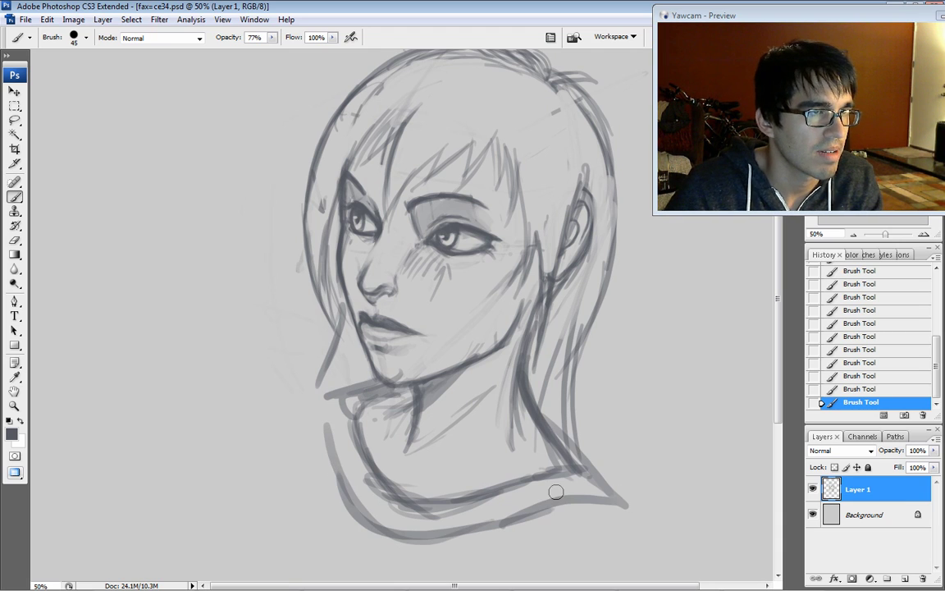
pyautogui.moveTo(565, 470); pyautogui.dragTo(621, 504)
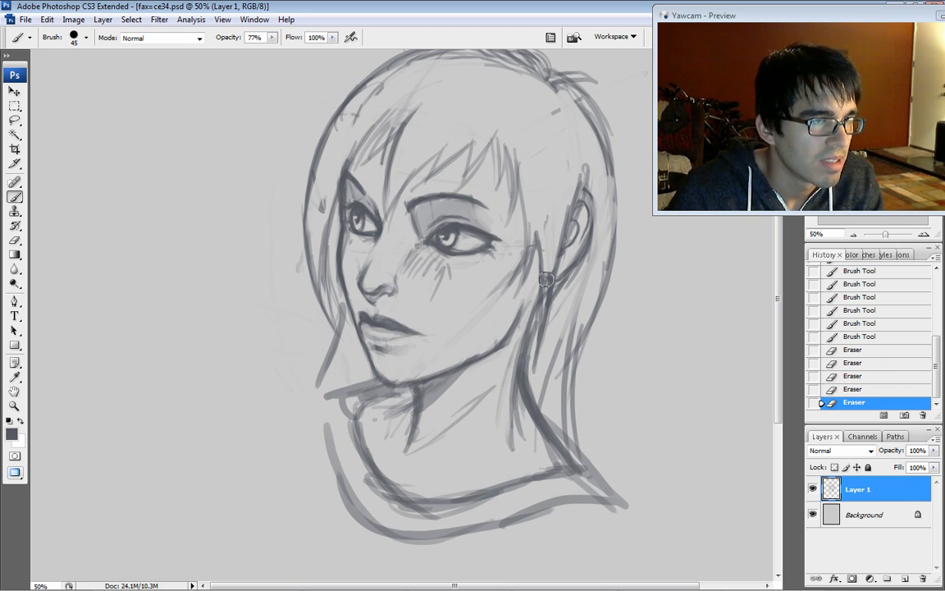
# - Shade below the lower lip and along the underside of the jaw
pyautogui.press('[')
pyautogui.moveTo(380, 355); pyautogui.dragTo(425, 328)
pyautogui.moveTo(382, 365); pyautogui.dragTo(435, 324)
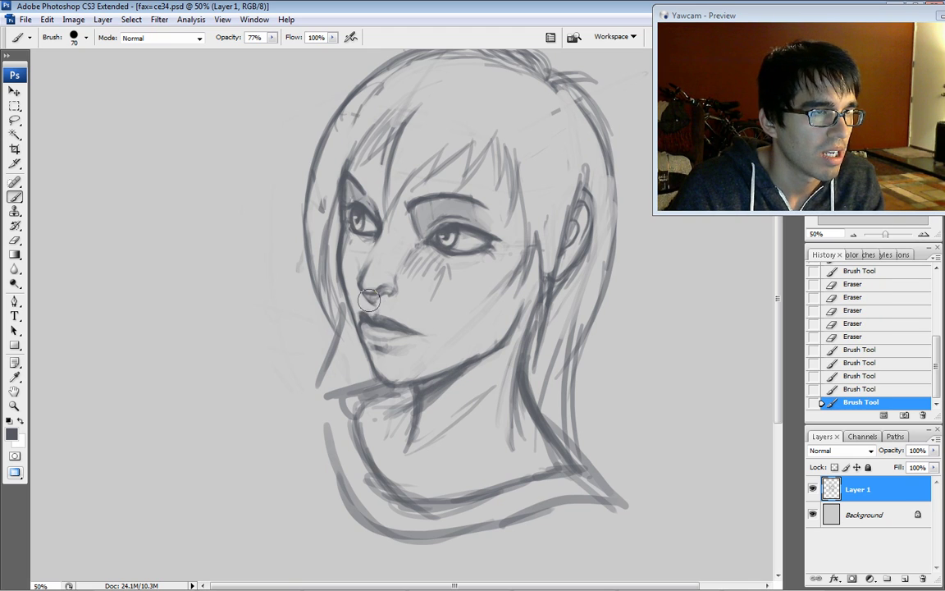
# - Try shading the underside of the nose with a 60 px brush, and step back through the last strokes
pyautogui.moveTo(358, 256); pyautogui.dragTo(339, 287)
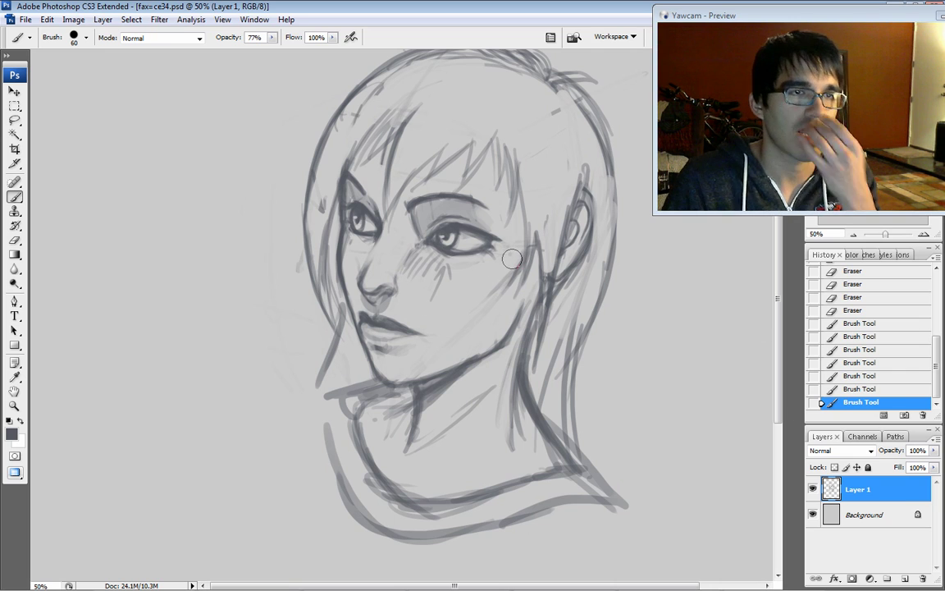
pyautogui.click(862, 375)
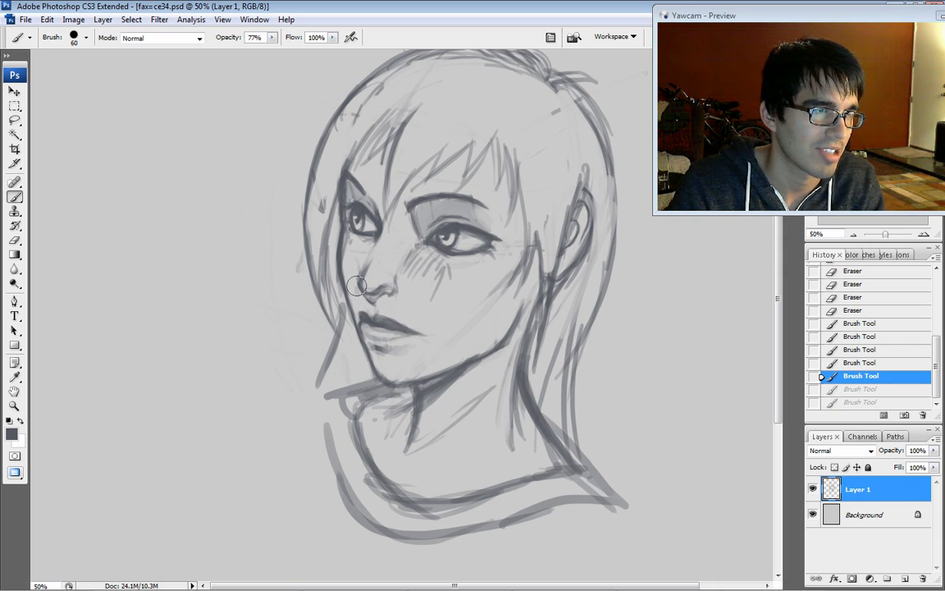
pyautogui.hotkey('ctrl', 'shift', 'z')
pyautogui.hotkey('ctrl', 'shift', 'z')
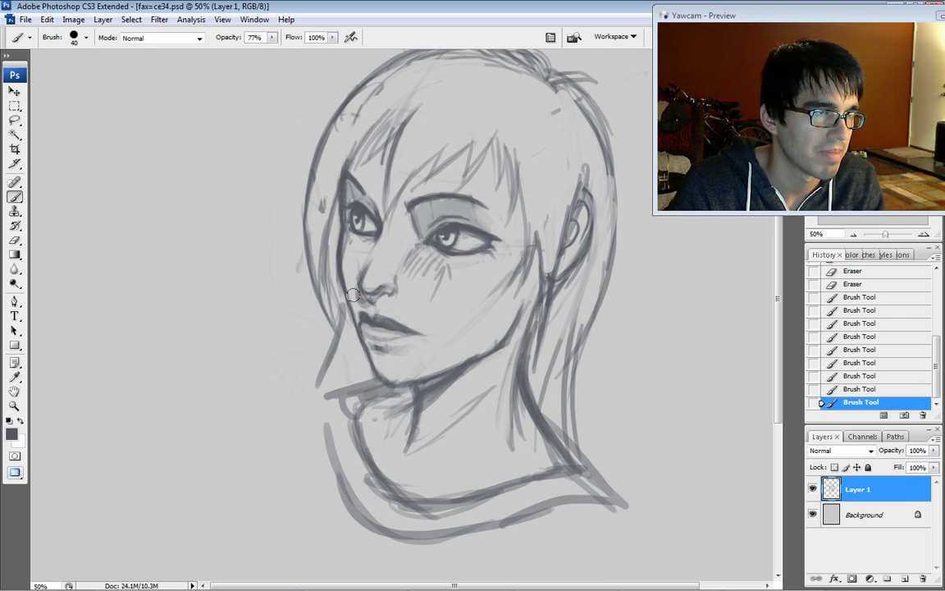
# - Clean up the edge of the chin and redraw the underside of the nose tip
pyautogui.moveTo(384, 389); pyautogui.dragTo(397, 391)
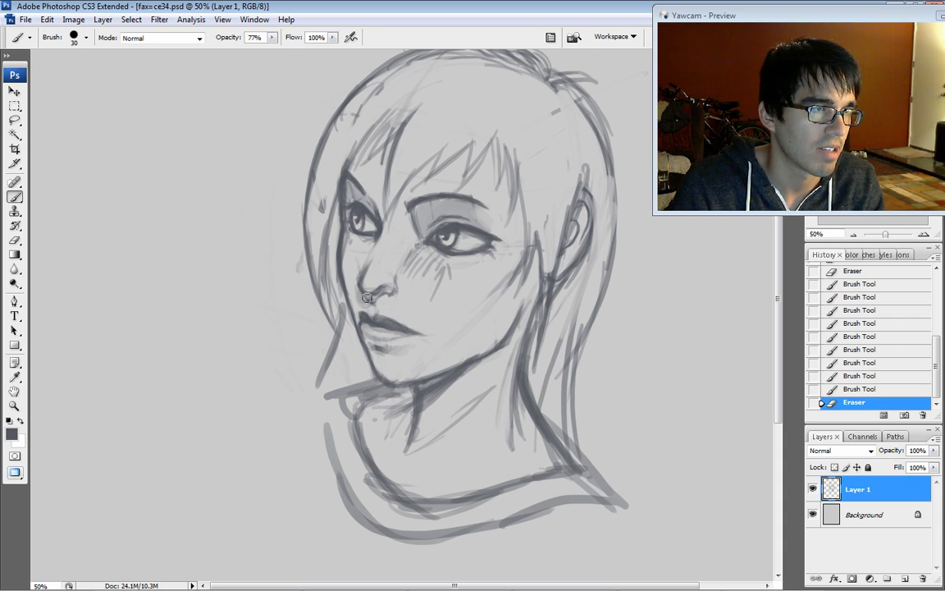
pyautogui.moveTo(370, 294); pyautogui.dragTo(381, 302)
pyautogui.moveTo(374, 303); pyautogui.dragTo(388, 301)
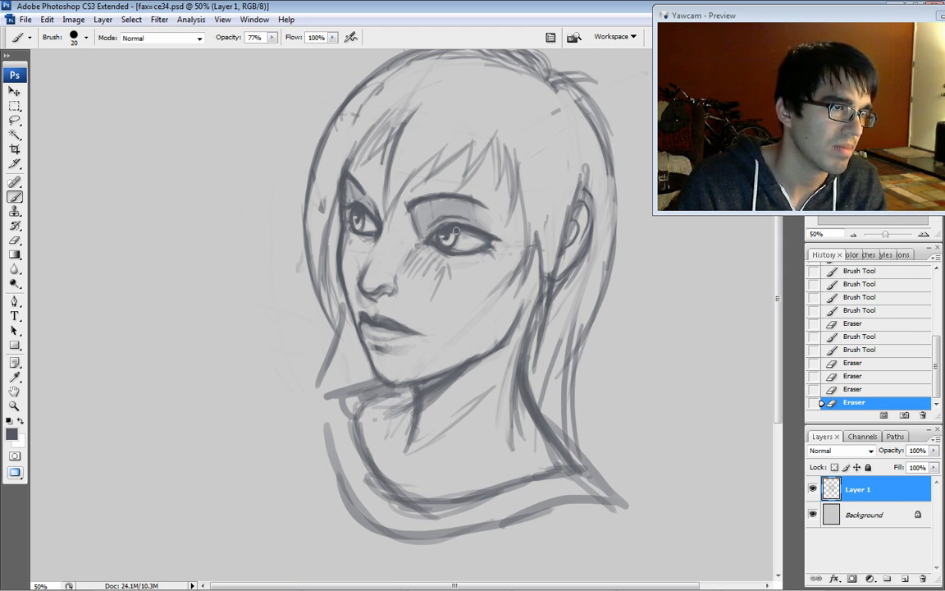
# - Refine the near eye's iris and inner corner with a small brush
pyautogui.press('[')
pyautogui.press('[')
pyautogui.moveTo(442, 238); pyautogui.dragTo(441, 229)
pyautogui.press(']')
pyautogui.moveTo(430, 224)
pyautogui.mouseDown()
pyautogui.moveTo(438, 228)
pyautogui.moveTo(424, 233)
pyautogui.mouseUp()
pyautogui.moveTo(425, 235); pyautogui.dragTo(423, 233)
pyautogui.moveTo(423, 235); pyautogui.dragTo(422, 234)
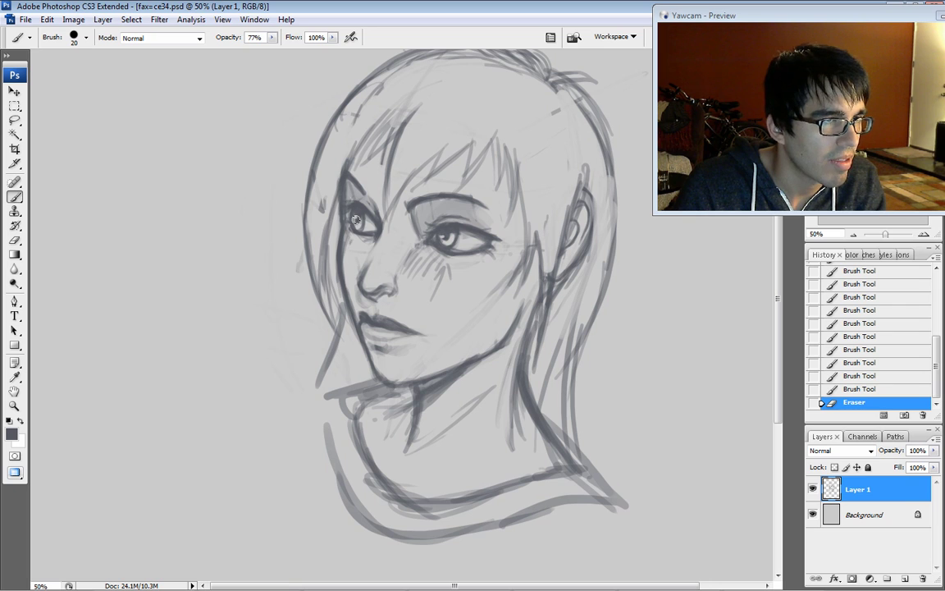
# - Trim the far hair and cheek edges with the eraser, and redraw the contour from temple to chin
pyautogui.moveTo(302, 215); pyautogui.dragTo(316, 265)
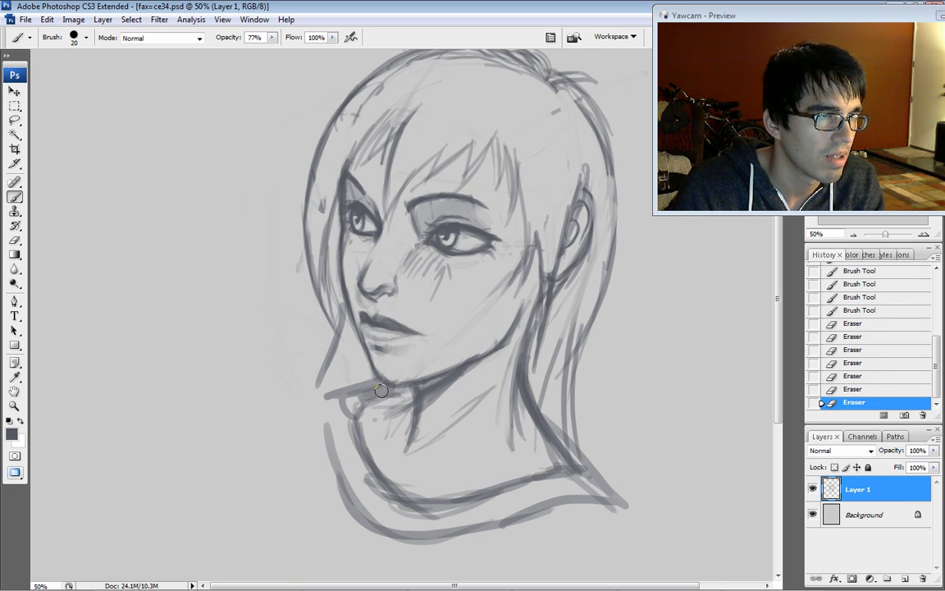
pyautogui.moveTo(322, 286); pyautogui.dragTo(329, 316)
pyautogui.moveTo(363, 337); pyautogui.dragTo(366, 342)
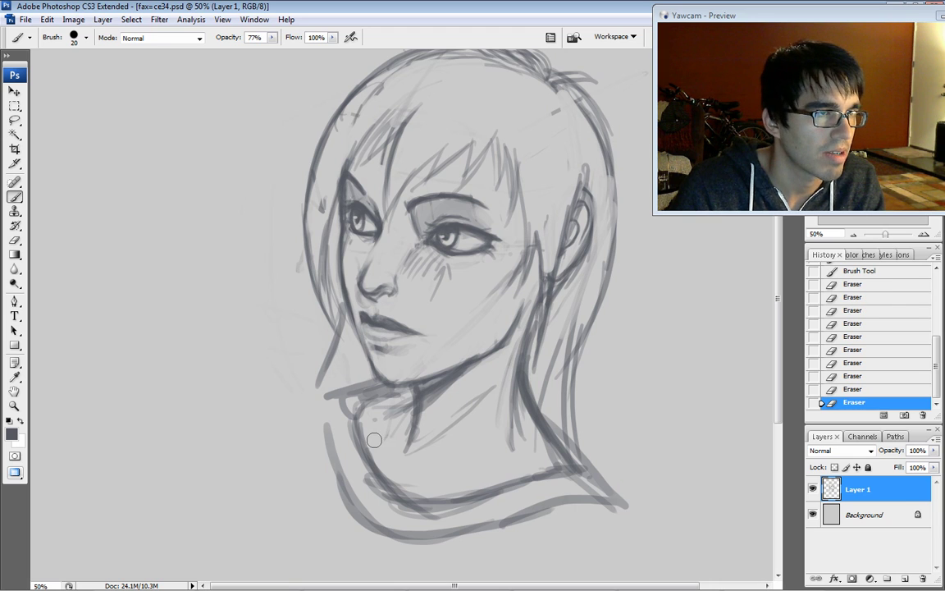
pyautogui.moveTo(327, 290); pyautogui.dragTo(332, 318)
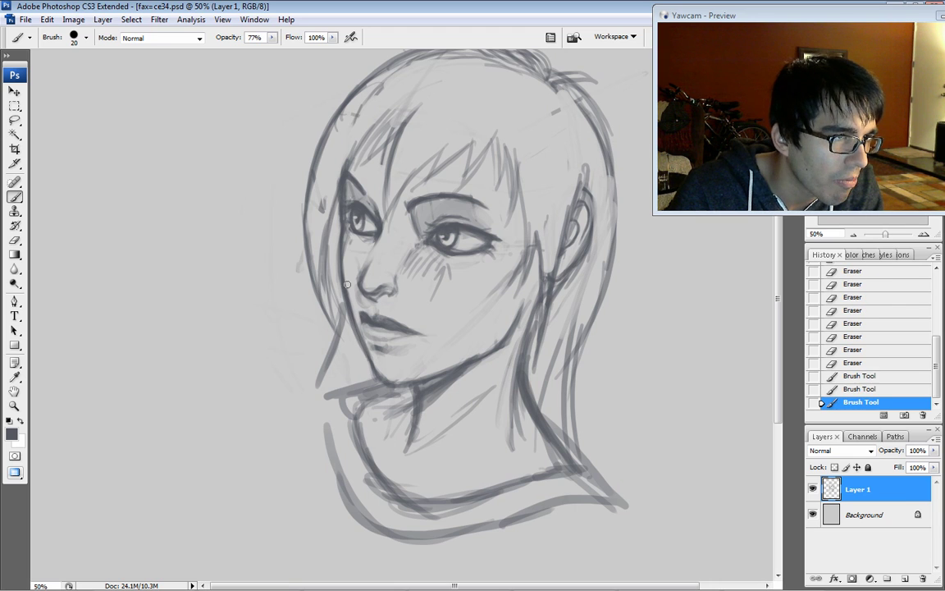
pyautogui.moveTo(363, 351); pyautogui.dragTo(375, 371)
pyautogui.moveTo(342, 182)
pyautogui.mouseDown()
pyautogui.moveTo(343, 241)
pyautogui.moveTo(346, 229)
pyautogui.mouseUp()
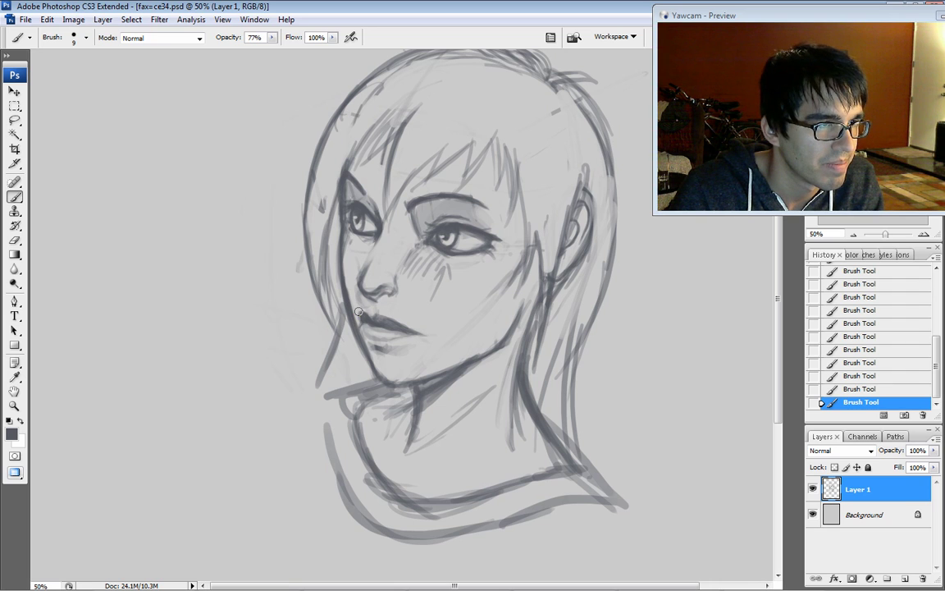
# - Sharpen the far corner of the mouth with a small brush, and erase stray marks along the jaw
pyautogui.moveTo(359, 320); pyautogui.dragTo(361, 309)
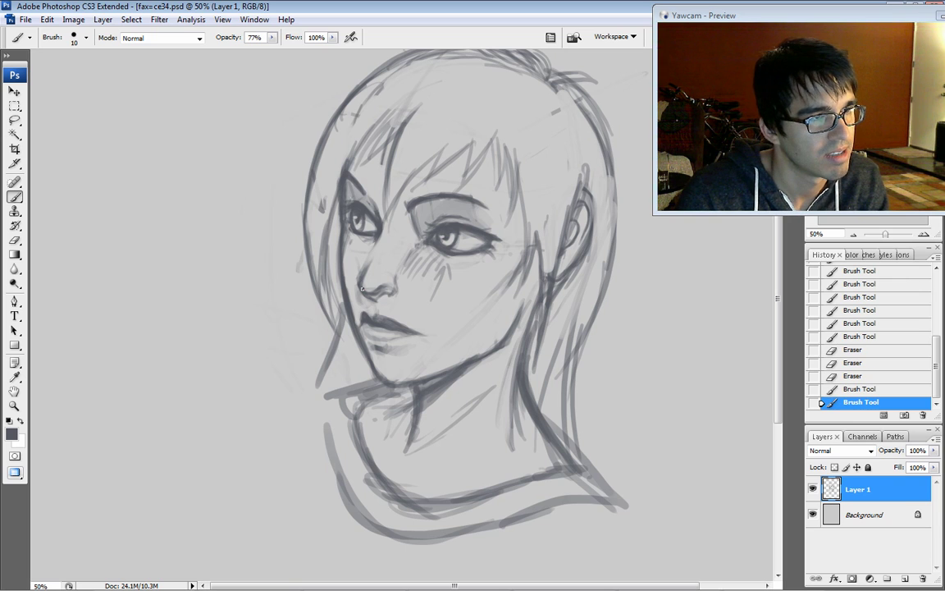
pyautogui.press(']')
pyautogui.moveTo(434, 371); pyautogui.dragTo(427, 379)
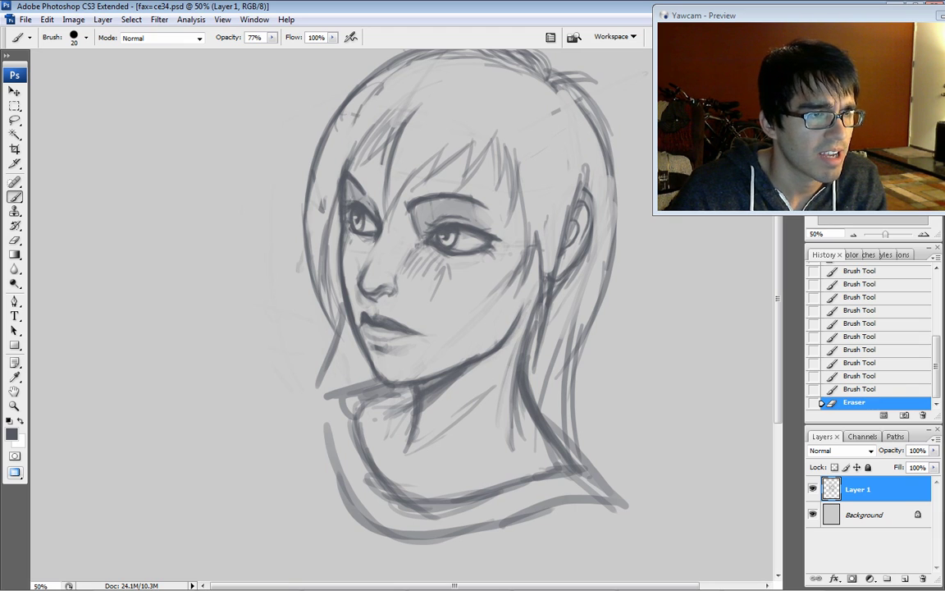
pyautogui.moveTo(504, 356); pyautogui.dragTo(486, 375)
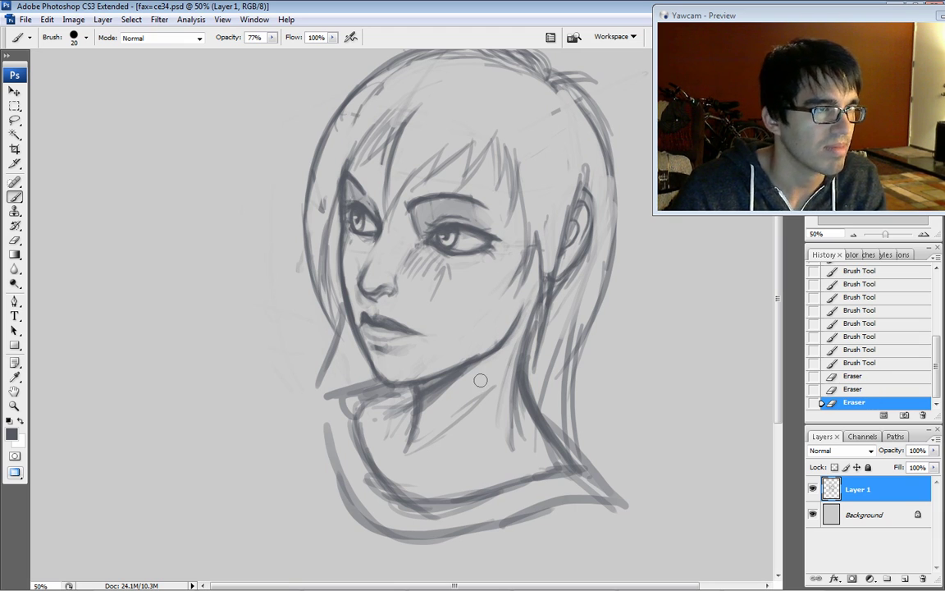
# - Thicken the rear jawline from below the ear toward the chin with a 35 px brush
pyautogui.moveTo(517, 325); pyautogui.dragTo(535, 288)
pyautogui.moveTo(520, 319); pyautogui.dragTo(532, 296)
pyautogui.moveTo(522, 315)
pyautogui.mouseDown()
pyautogui.moveTo(485, 356)
pyautogui.moveTo(530, 299)
pyautogui.mouseUp()
pyautogui.moveTo(521, 317)
pyautogui.mouseDown()
pyautogui.moveTo(527, 301)
pyautogui.moveTo(483, 351)
pyautogui.mouseUp()
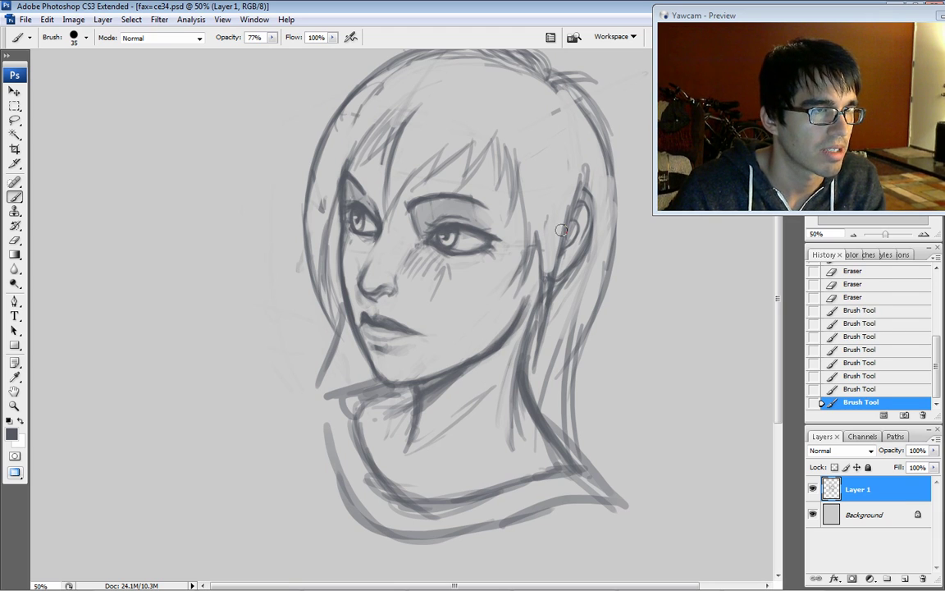
# - Darken the hair strand in front of the ear and touch up the outer corner of the near eye
pyautogui.moveTo(537, 253); pyautogui.dragTo(538, 297)
pyautogui.moveTo(537, 244)
pyautogui.mouseDown()
pyautogui.moveTo(541, 295)
pyautogui.moveTo(532, 302)
pyautogui.mouseUp()
pyautogui.press('[')
pyautogui.moveTo(483, 222); pyautogui.dragTo(484, 276)
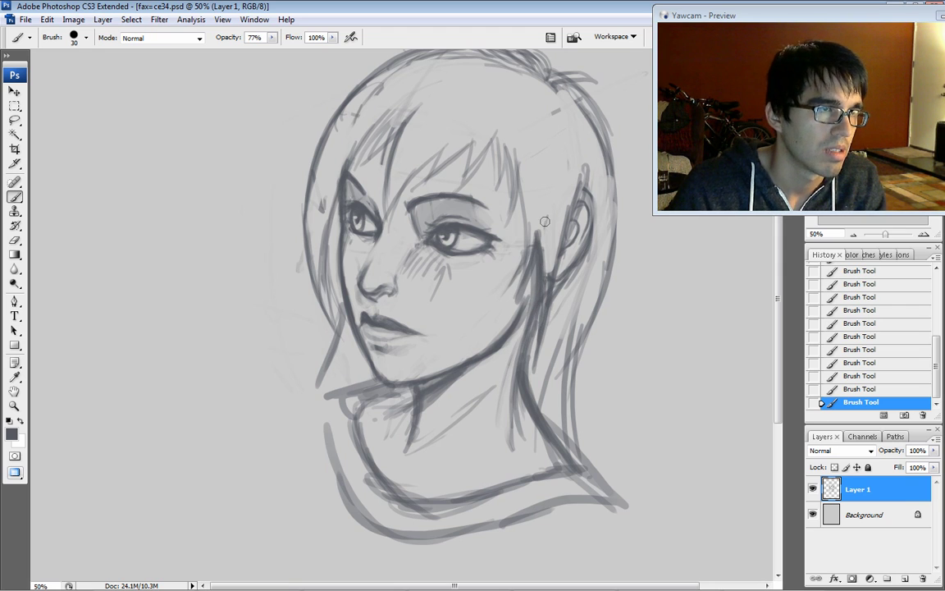
# - Block in flat shading on the hair behind the neck and around the ear with a 125 px brush
pyautogui.press(']')
pyautogui.press(']')
pyautogui.moveTo(548, 370)
pyautogui.mouseDown()
pyautogui.moveTo(571, 443)
pyautogui.moveTo(576, 312)
pyautogui.moveTo(609, 226)
pyautogui.mouseUp()
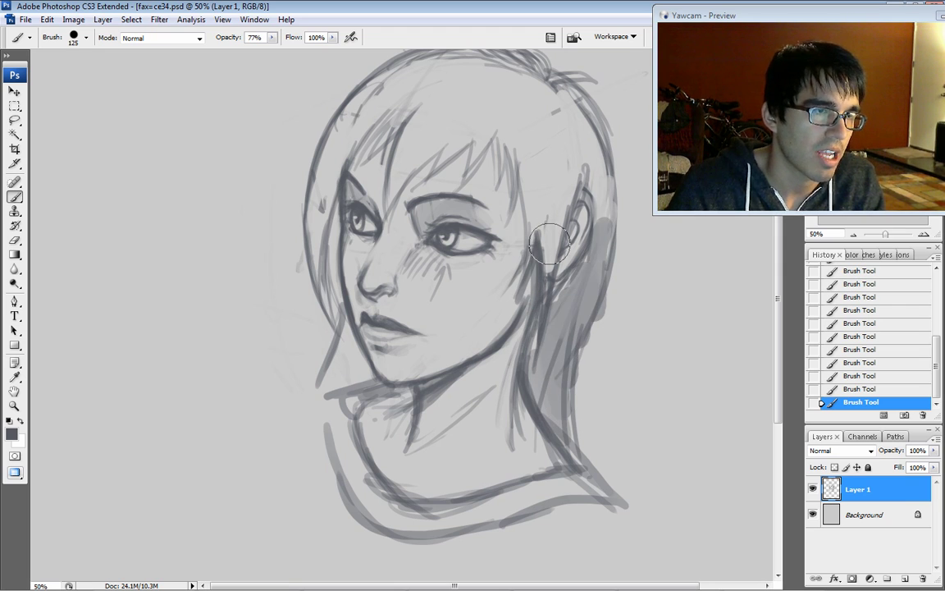
pyautogui.moveTo(555, 251); pyautogui.dragTo(538, 191)
# - Try shading the fringe above the forehead, undo that stroke, and reduce the brush size to 70 px
pyautogui.moveTo(490, 168)
pyautogui.mouseDown()
pyautogui.moveTo(533, 140)
pyautogui.moveTo(541, 107)
pyautogui.moveTo(443, 135)
pyautogui.moveTo(410, 123)
pyautogui.moveTo(357, 165)
pyautogui.mouseUp()
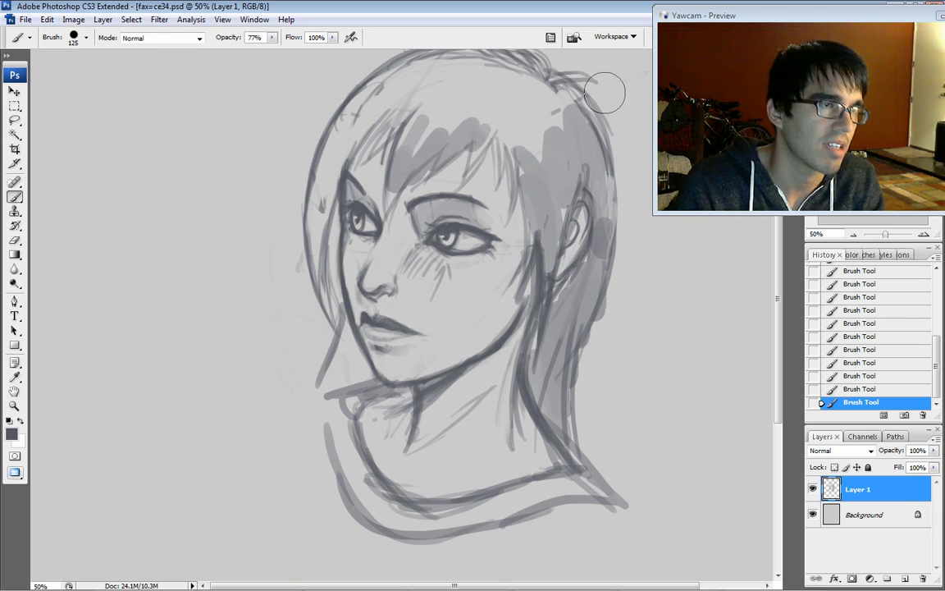
pyautogui.click(876, 389)
pyautogui.press('[')
pyautogui.press('[')
pyautogui.press('[')
pyautogui.press('[')
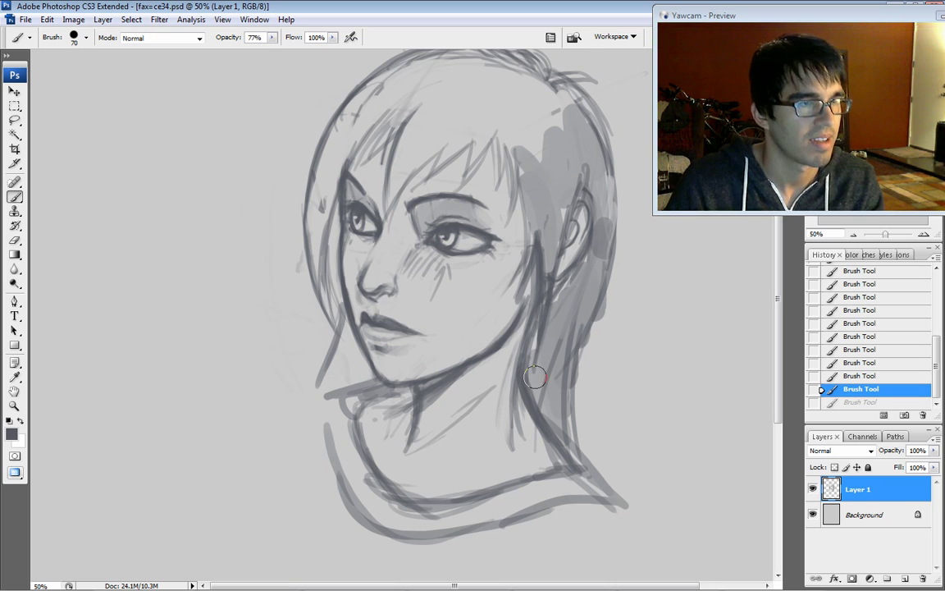
pyautogui.hotkey('ctrl', '-')
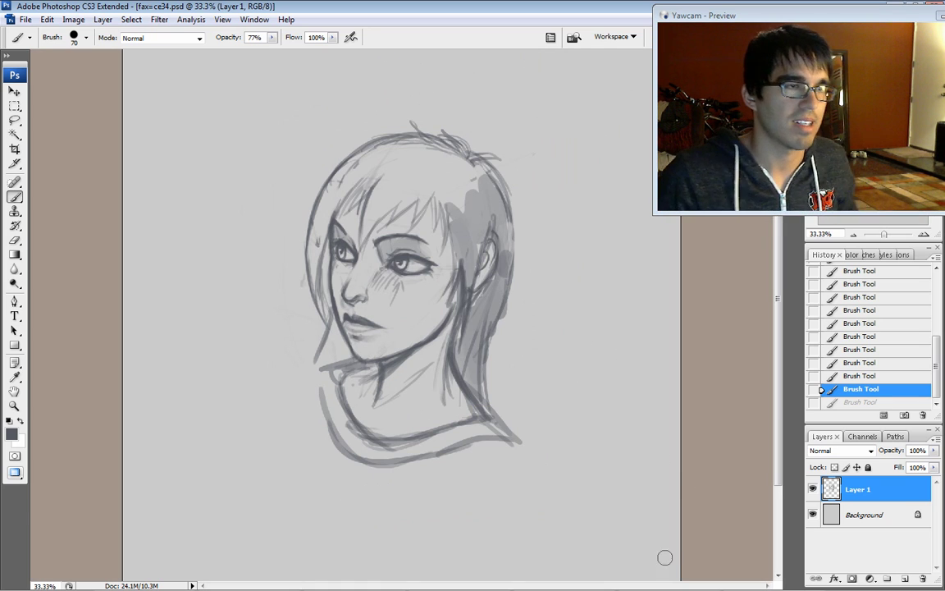
pyautogui.hotkey('ctrl', '+')
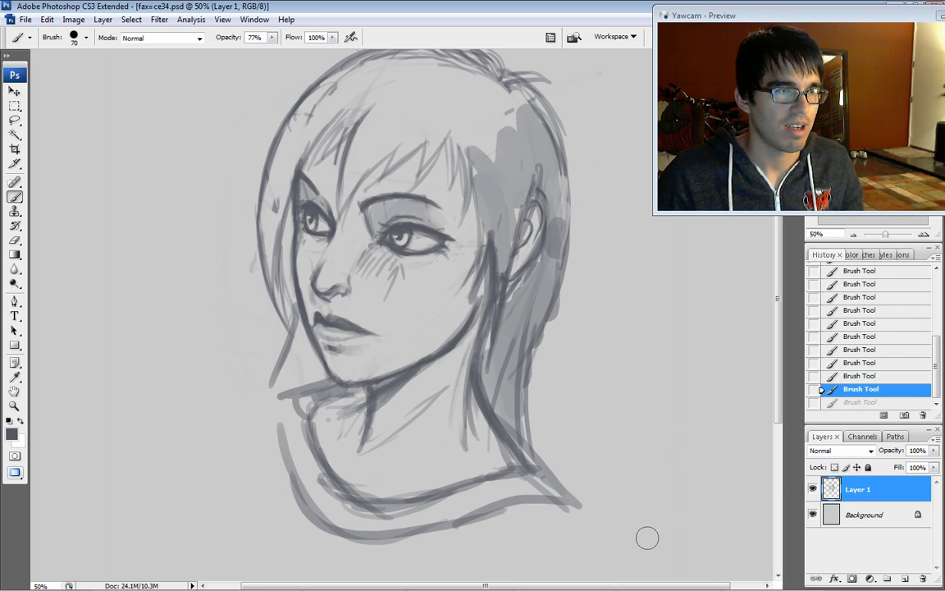
pyautogui.moveTo(467, 341); pyautogui.dragTo(477, 374)
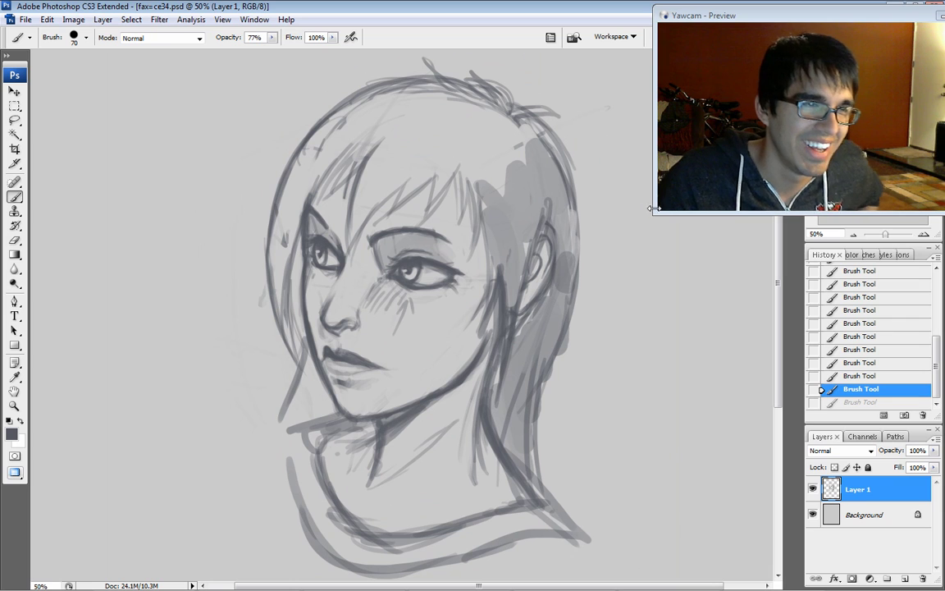
pyautogui.moveTo(513, 305); pyautogui.dragTo(455, 302)
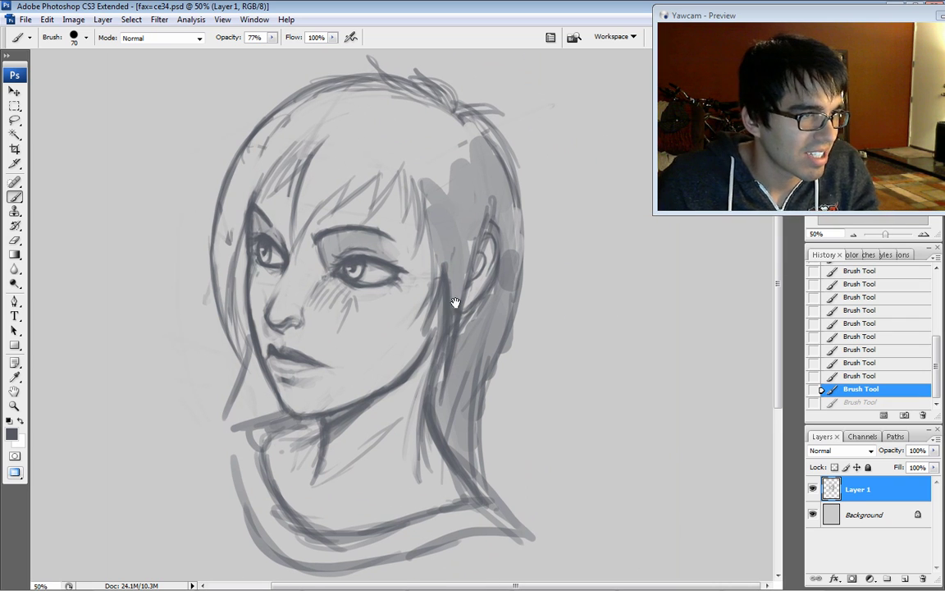
pyautogui.moveTo(655, 214); pyautogui.dragTo(331, 390)
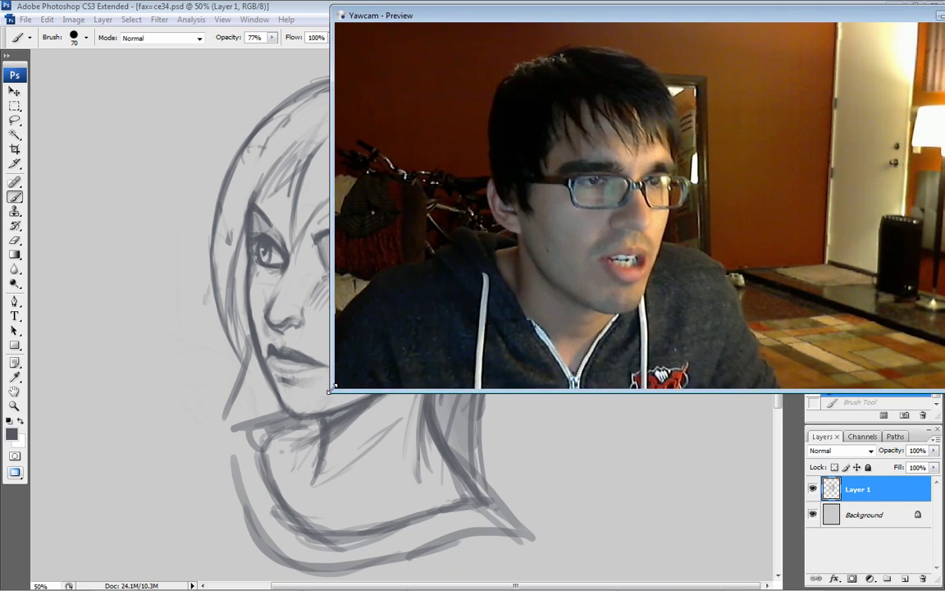
pyautogui.moveTo(548, 18); pyautogui.dragTo(663, 66)
pyautogui.moveTo(725, 74); pyautogui.dragTo(745, 78)
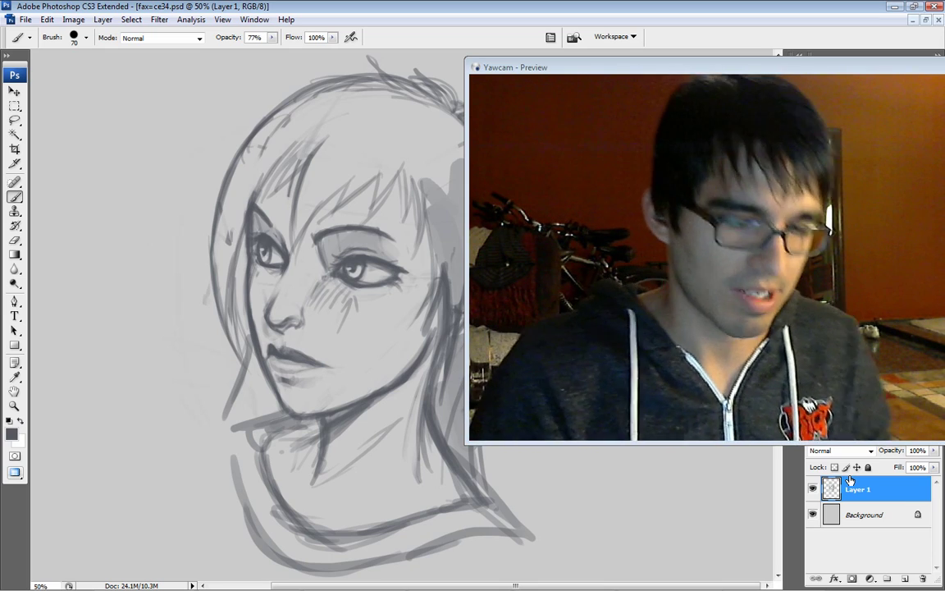
pyautogui.moveTo(618, 72); pyautogui.dragTo(637, 73)
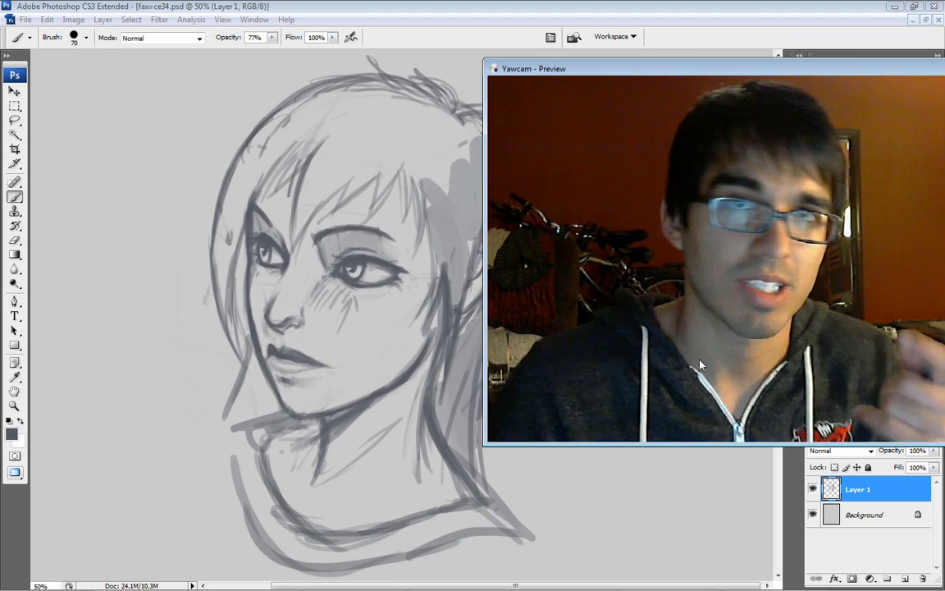
pyautogui.moveTo(594, 67); pyautogui.dragTo(633, 30)
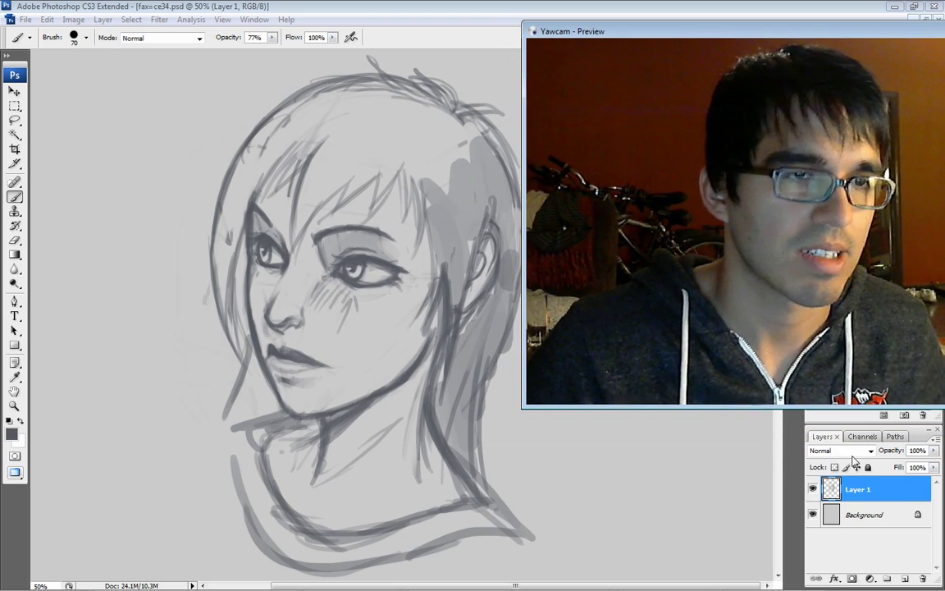
# - Darken the line art on Layer 1 with Hue/Saturation by setting Lightness to -78
pyautogui.click(866, 493)
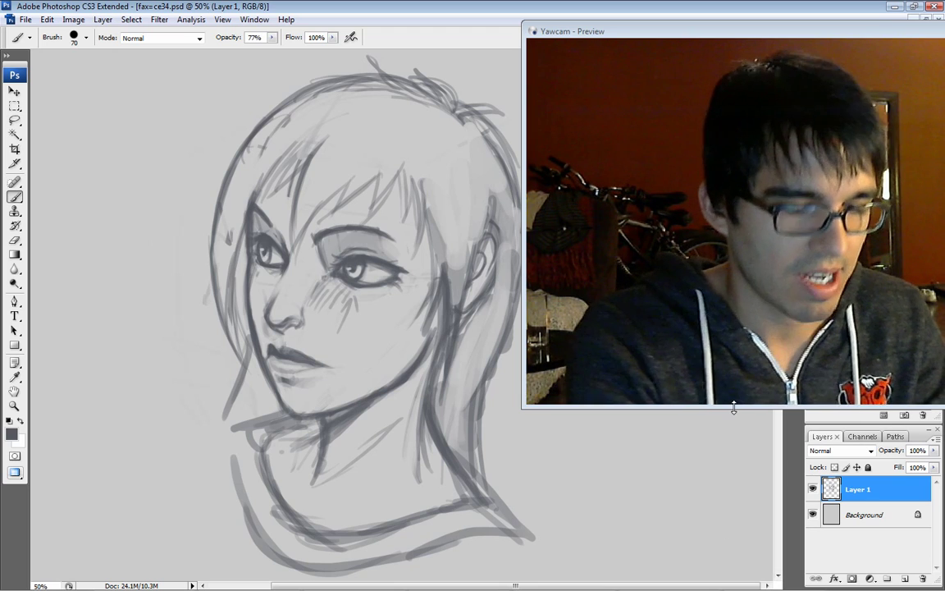
pyautogui.hotkey('ctrl', 'u')
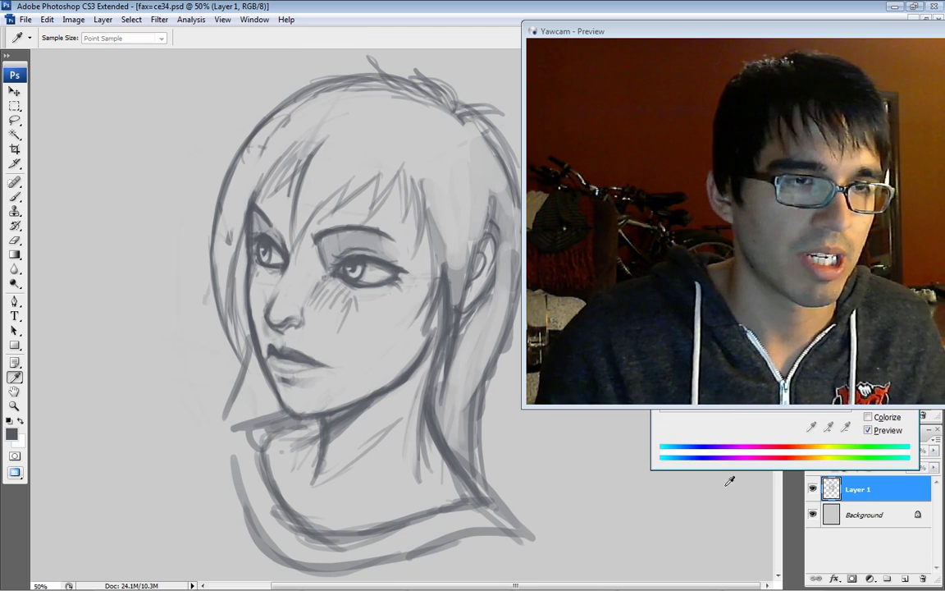
pyautogui.moveTo(724, 35); pyautogui.dragTo(918, 47)
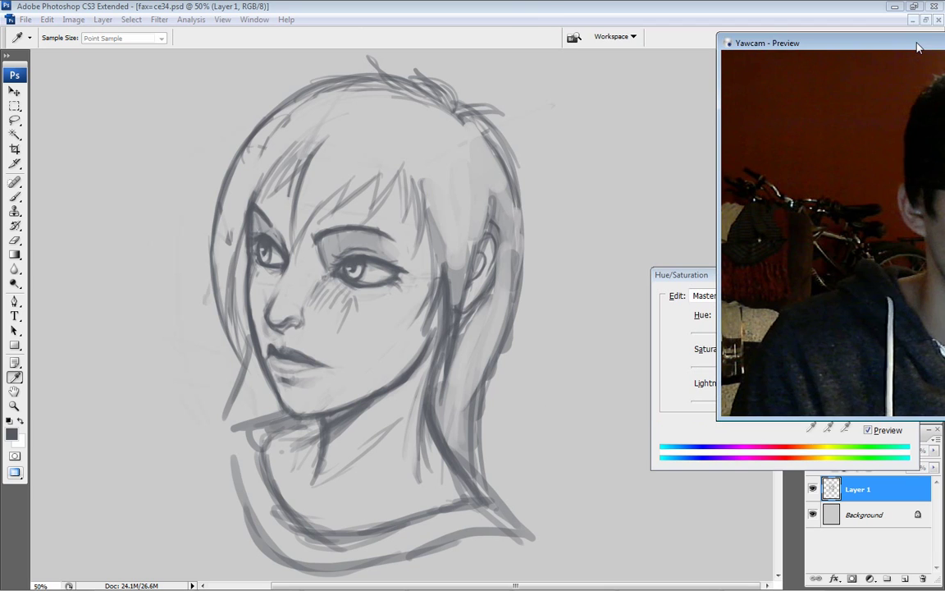
pyautogui.moveTo(697, 275); pyautogui.dragTo(311, 286)
pyautogui.moveTo(801, 44); pyautogui.dragTo(589, 28)
pyautogui.moveTo(375, 288); pyautogui.dragTo(141, 366)
pyautogui.moveTo(126, 494)
pyautogui.mouseDown()
pyautogui.moveTo(67, 493)
pyautogui.moveTo(77, 503)
pyautogui.mouseUp()
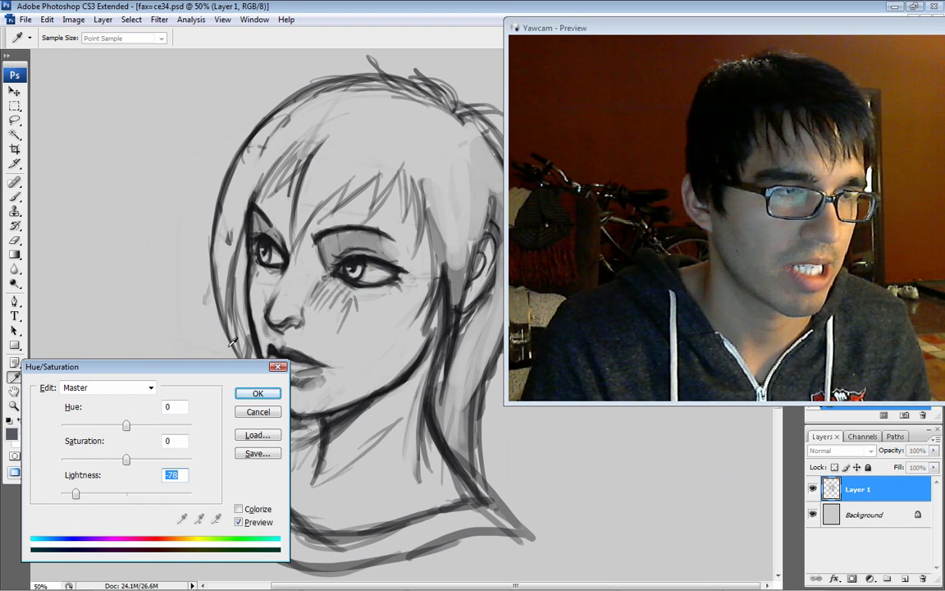
pyautogui.press('Return')
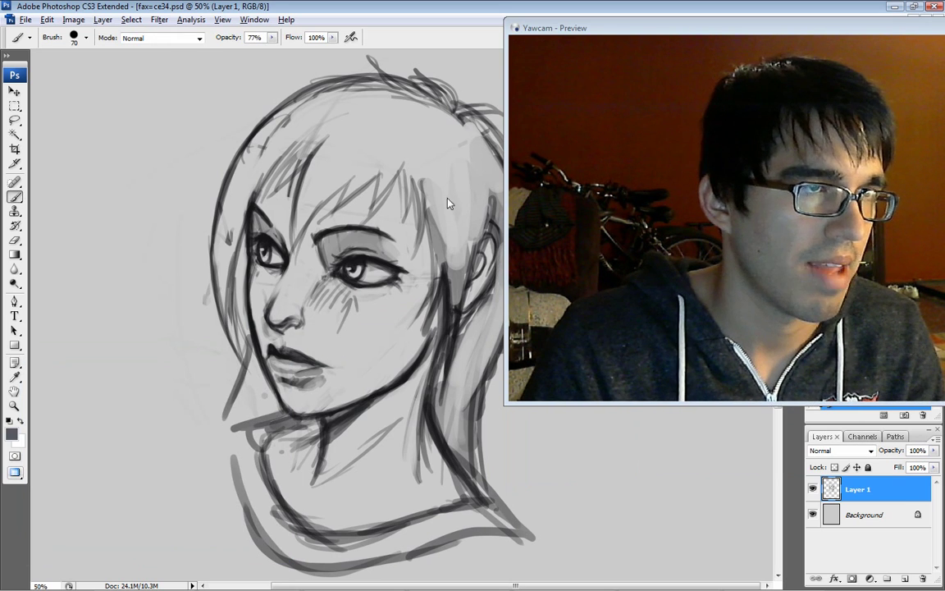
# - Lighten the lower lip with a light grey sampled from the face and undo the last two strokes
pyautogui.keyDown('alt'); pyautogui.click(331, 352); pyautogui.keyUp('alt')
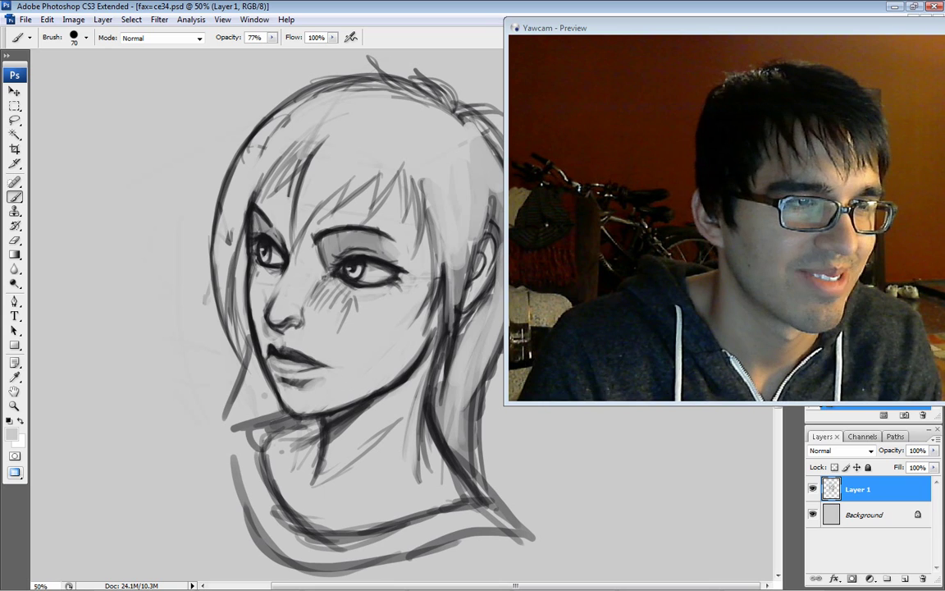
pyautogui.hotkey('ctrl', 'alt', 'z')
pyautogui.hotkey('ctrl', 'alt', 'z')
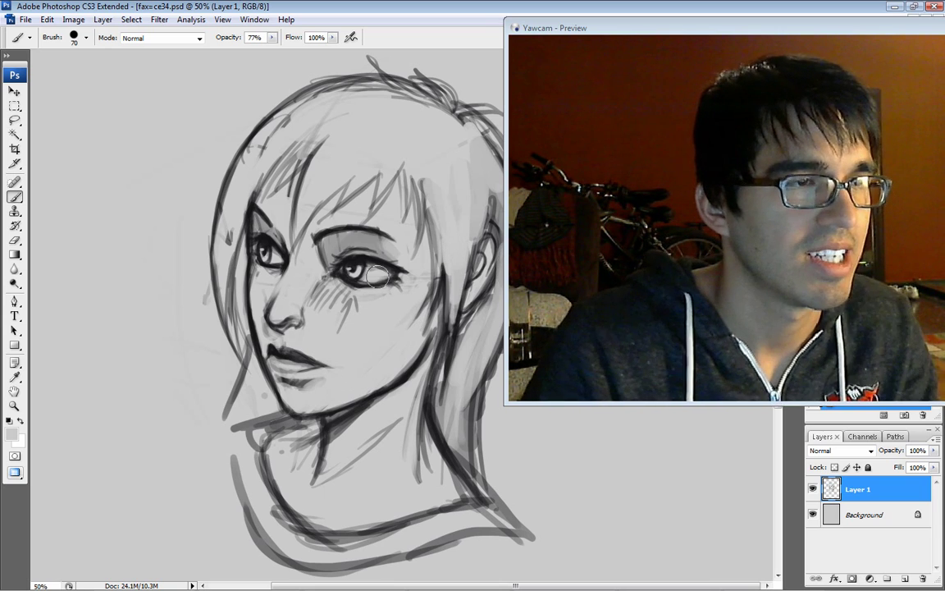
# - Sample the near-black line colour and darken the hair edge around the ear with a smaller brush
pyautogui.keyDown('alt'); pyautogui.click(367, 257); pyautogui.keyUp('alt')
pyautogui.press('[')
pyautogui.press('[')
pyautogui.press('[')
pyautogui.press('[')
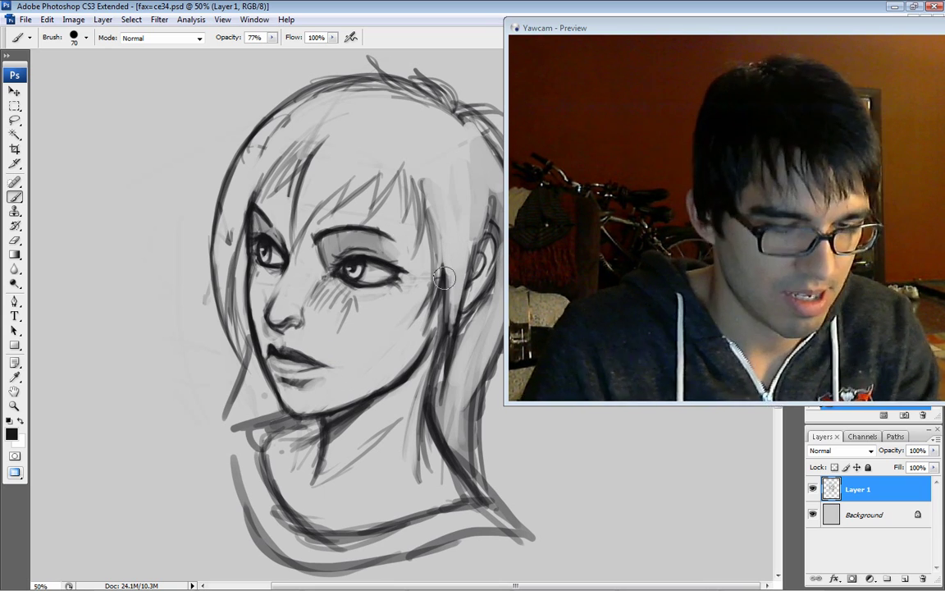
pyautogui.moveTo(475, 280); pyautogui.dragTo(491, 209)
pyautogui.moveTo(485, 246)
pyautogui.mouseDown()
pyautogui.moveTo(489, 217)
pyautogui.moveTo(498, 174)
pyautogui.mouseUp()
# - Define the hair strands in front of the ear and at the near end of the fringe with a 15 px brush
pyautogui.press('[')
pyautogui.press('[')
pyautogui.press('[')
pyautogui.moveTo(441, 263); pyautogui.dragTo(429, 320)
pyautogui.moveTo(429, 216); pyautogui.dragTo(435, 298)
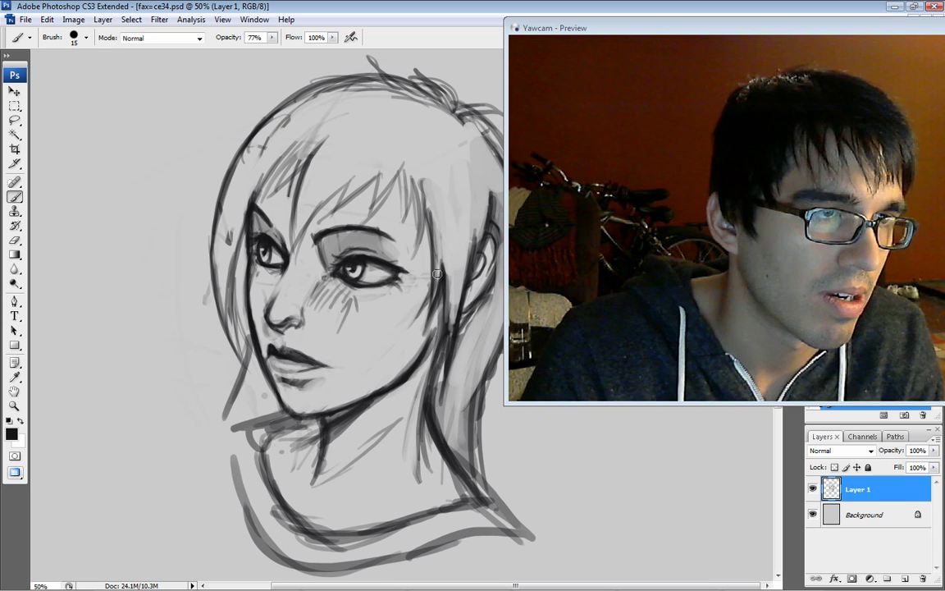
pyautogui.moveTo(428, 179)
pyautogui.mouseDown()
pyautogui.moveTo(433, 244)
pyautogui.moveTo(422, 216)
pyautogui.moveTo(416, 255)
pyautogui.moveTo(411, 207)
pyautogui.mouseUp()
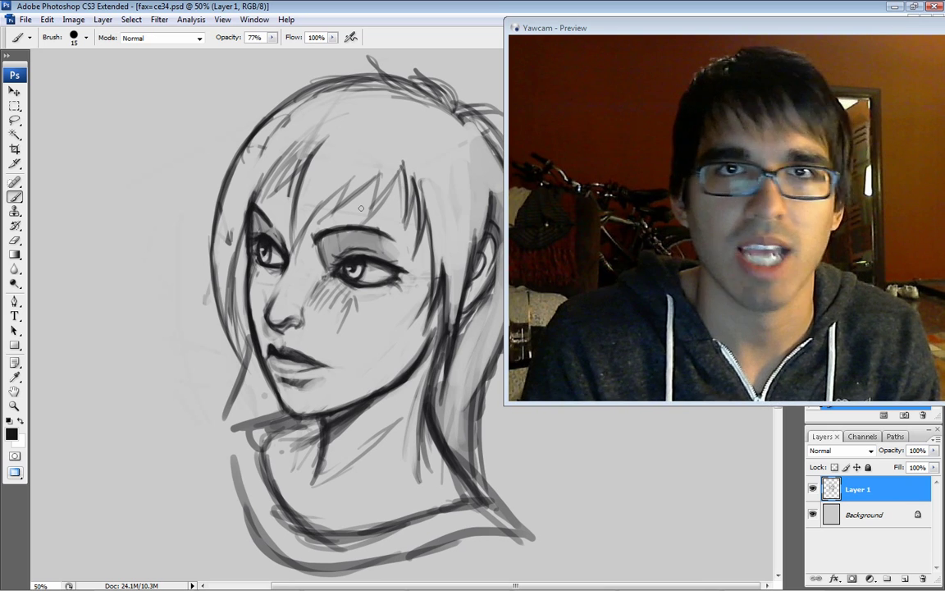
# - Darken the jagged fringe strands across the forehead and above the far eye with a 20 px brush
pyautogui.press(']')
pyautogui.moveTo(361, 148)
pyautogui.mouseDown()
pyautogui.moveTo(332, 194)
pyautogui.moveTo(305, 194)
pyautogui.mouseUp()
pyautogui.moveTo(328, 146)
pyautogui.mouseDown()
pyautogui.moveTo(296, 199)
pyautogui.moveTo(267, 219)
pyautogui.mouseUp()
pyautogui.moveTo(305, 167); pyautogui.dragTo(262, 238)
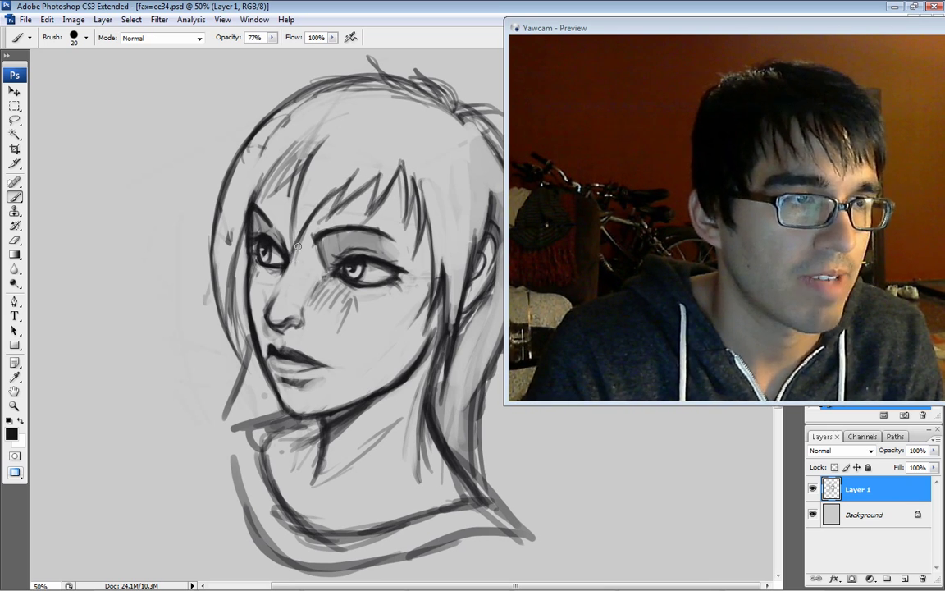
pyautogui.moveTo(262, 176); pyautogui.dragTo(257, 235)
pyautogui.moveTo(283, 138); pyautogui.dragTo(258, 220)
pyautogui.moveTo(298, 115); pyautogui.dragTo(261, 205)
# - Thicken the outer hair contour on the far side of the head, enlarging the brush to about 35 px
pyautogui.moveTo(308, 109)
pyautogui.mouseDown()
pyautogui.moveTo(276, 156)
pyautogui.moveTo(238, 182)
pyautogui.mouseUp()
pyautogui.moveTo(277, 129); pyautogui.dragTo(241, 181)
pyautogui.moveTo(253, 144); pyautogui.dragTo(216, 223)
pyautogui.press(']')
pyautogui.press(']')
pyautogui.moveTo(240, 169); pyautogui.dragTo(216, 233)
pyautogui.moveTo(227, 195); pyautogui.dragTo(210, 274)
pyautogui.press('[')
pyautogui.moveTo(217, 220); pyautogui.dragTo(205, 308)
pyautogui.moveTo(208, 164); pyautogui.dragTo(189, 320)
pyautogui.moveTo(232, 113); pyautogui.dragTo(191, 237)
pyautogui.moveTo(278, 87); pyautogui.dragTo(218, 144)
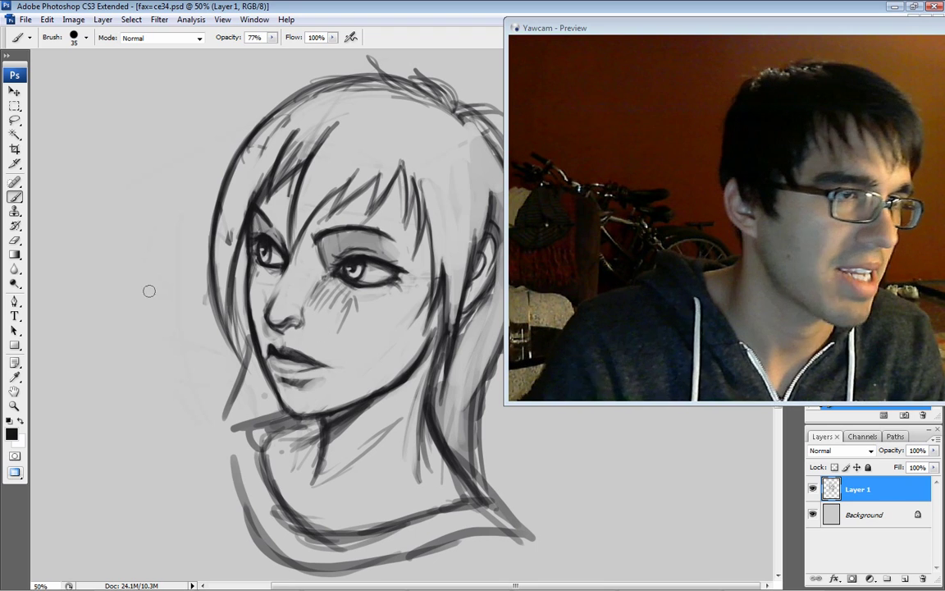
# - Lasso the nose and mouth, shift them slightly toward the near side of the face, and deselect
pyautogui.click(15, 135)
pyautogui.click(15, 122)
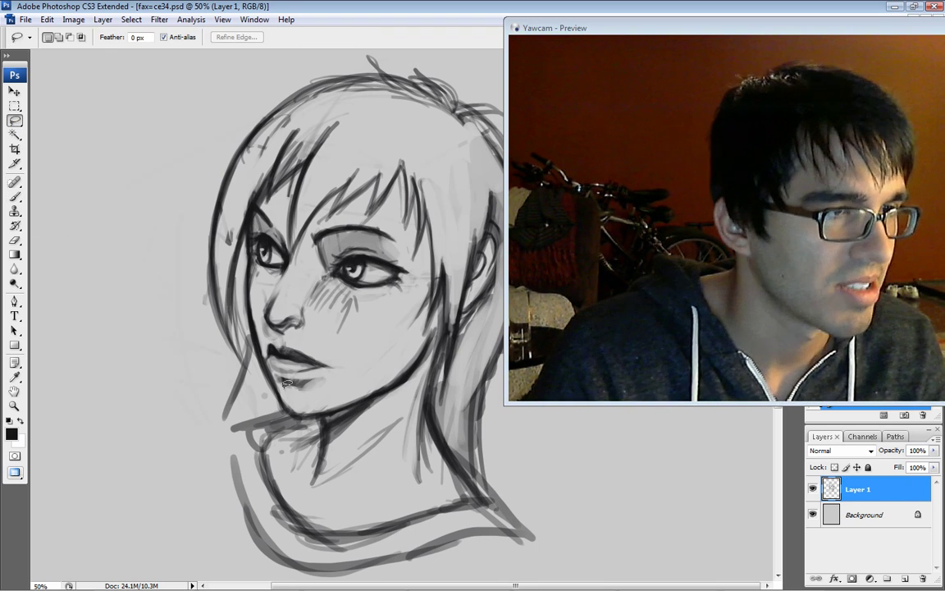
pyautogui.moveTo(329, 395)
pyautogui.mouseDown()
pyautogui.moveTo(359, 349)
pyautogui.moveTo(332, 335)
pyautogui.mouseUp()
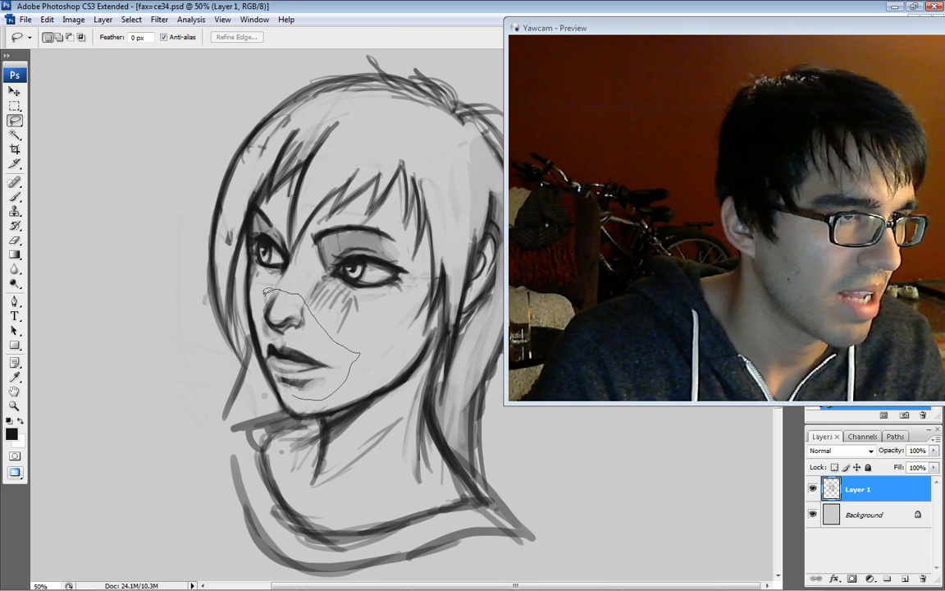
pyautogui.moveTo(286, 391); pyautogui.dragTo(289, 392)
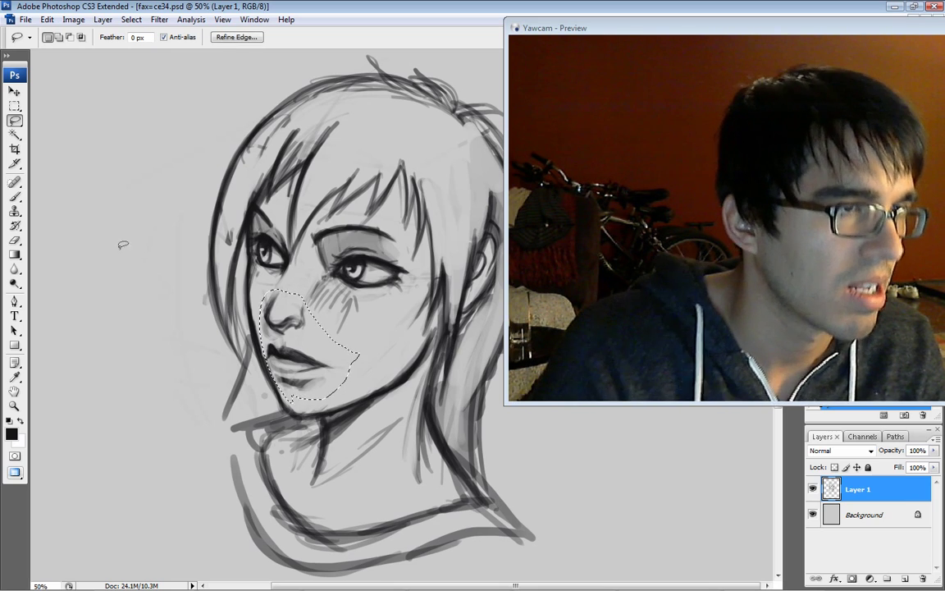
pyautogui.press('v')
pyautogui.moveTo(345, 338); pyautogui.dragTo(348, 338)
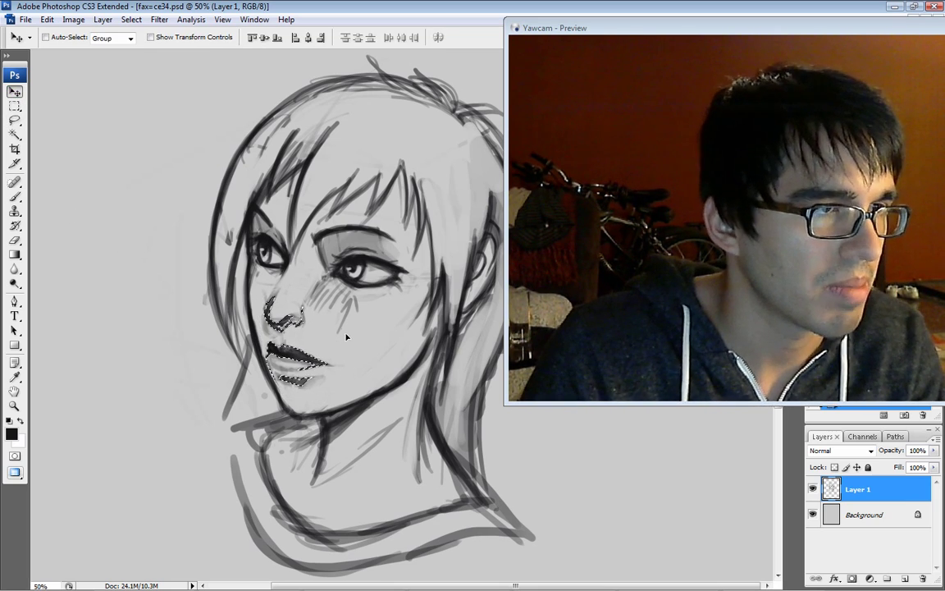
pyautogui.press('l')
pyautogui.hotkey('ctrl', 'd')
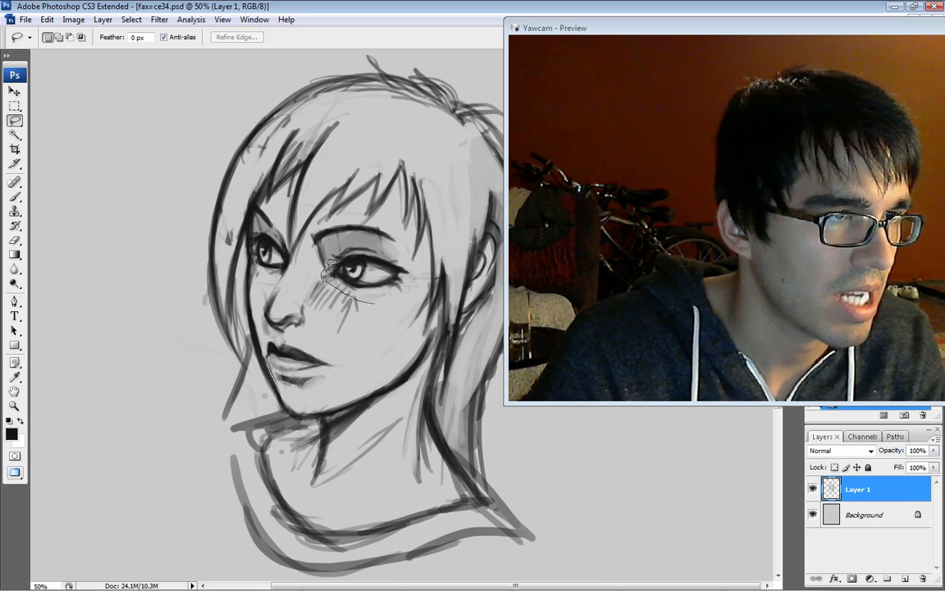
# - Lasso the near eye, scale it down to 96.3% with Free Transform, and deselect
pyautogui.moveTo(418, 262); pyautogui.dragTo(326, 273)
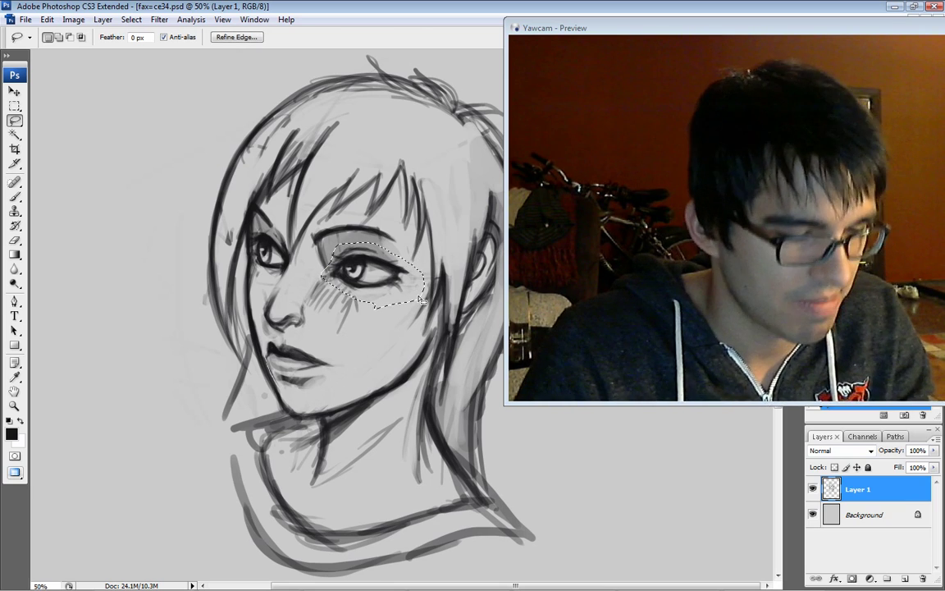
pyautogui.hotkey('ctrl', 't')
pyautogui.moveTo(423, 309); pyautogui.dragTo(420, 305)
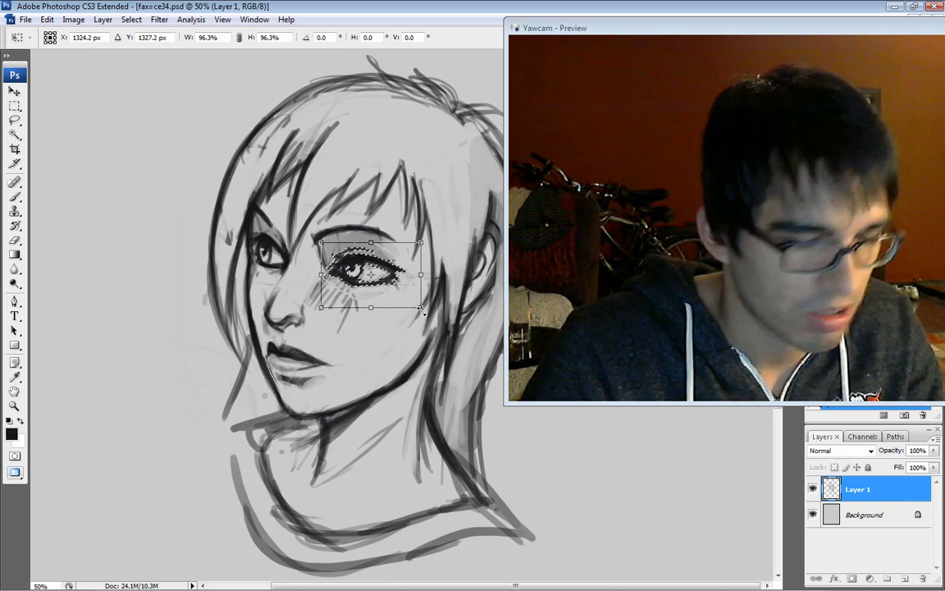
pyautogui.press('Return')
pyautogui.hotkey('ctrl', 'd')
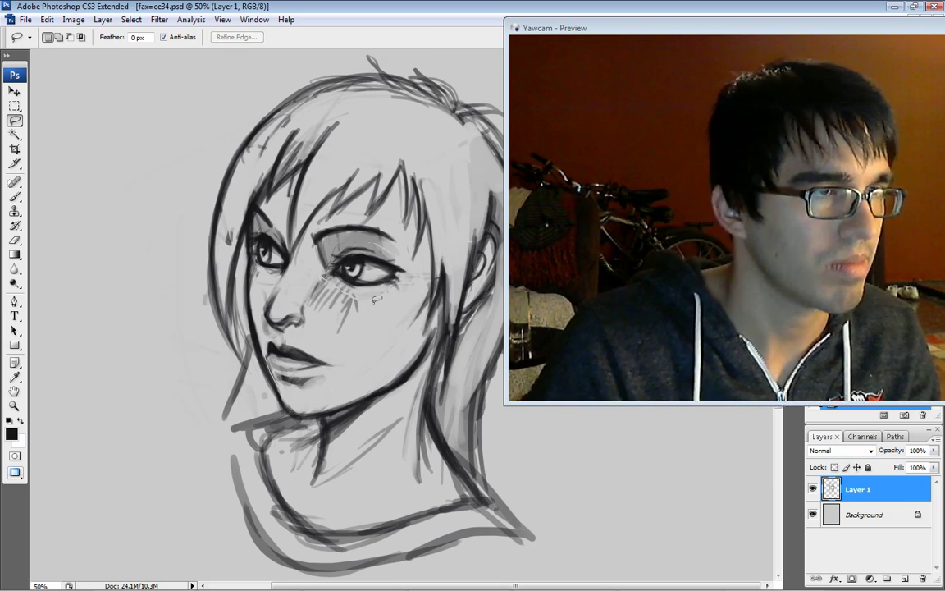
# - Replace the cheek hatching with finer dark strokes beneath both eyes using a small brush
pyautogui.click(16, 196)
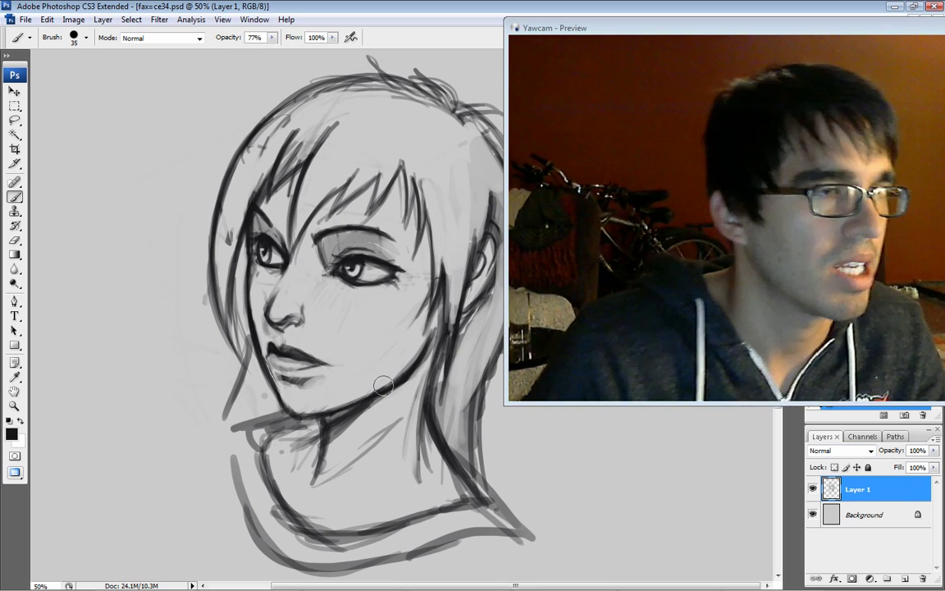
pyautogui.keyDown('alt'); pyautogui.click(338, 234); pyautogui.keyUp('alt')
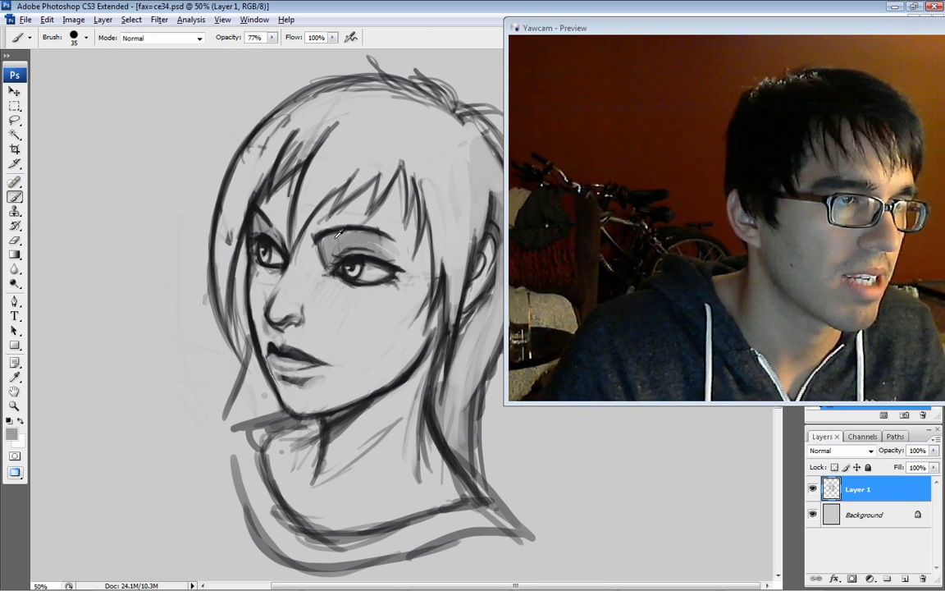
pyautogui.keyDown('alt'); pyautogui.click(326, 234); pyautogui.keyUp('alt')
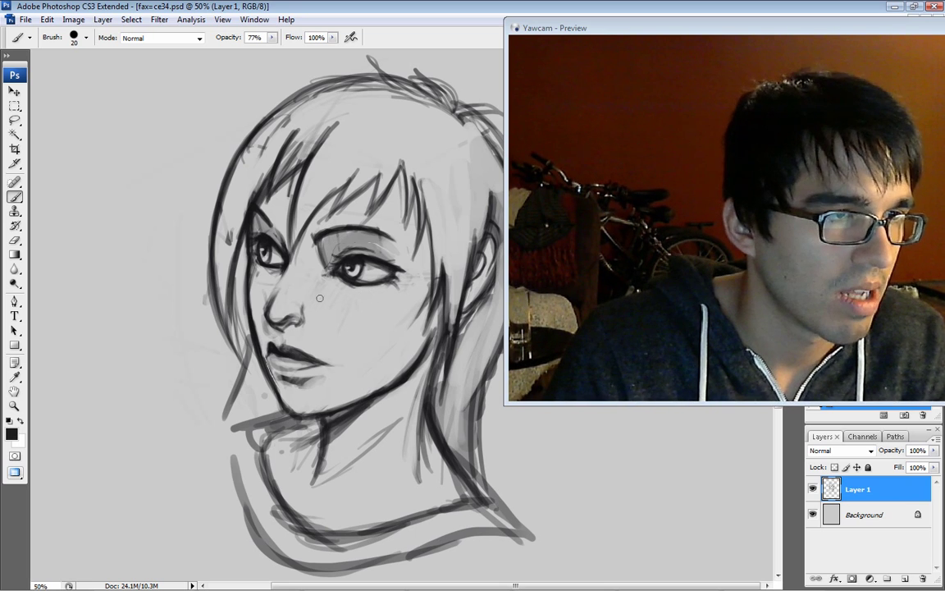
pyautogui.moveTo(333, 282); pyautogui.dragTo(319, 301)
pyautogui.moveTo(338, 284)
pyautogui.mouseDown()
pyautogui.moveTo(324, 301)
pyautogui.moveTo(332, 303)
pyautogui.mouseUp()
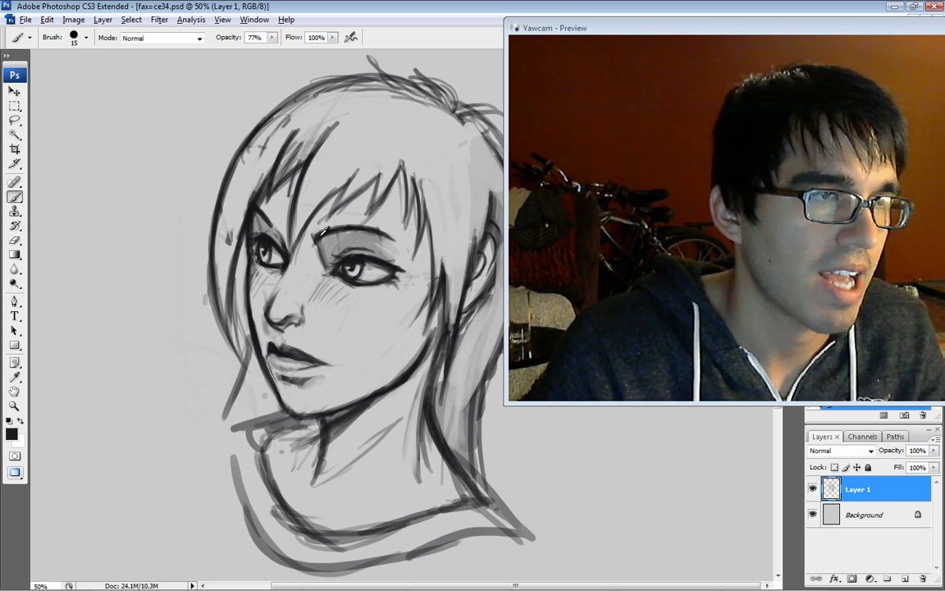
# - Darken the hair tufts at the crown and the upper head outline with a 15 px brush
pyautogui.press(']')
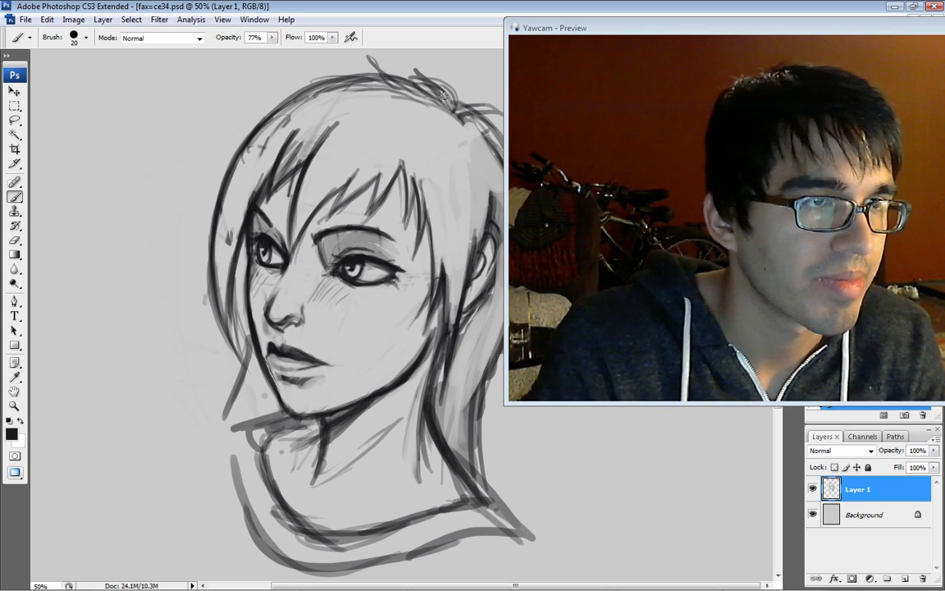
pyautogui.press('[')
pyautogui.moveTo(413, 92)
pyautogui.mouseDown()
pyautogui.moveTo(372, 59)
pyautogui.moveTo(332, 80)
pyautogui.mouseUp()
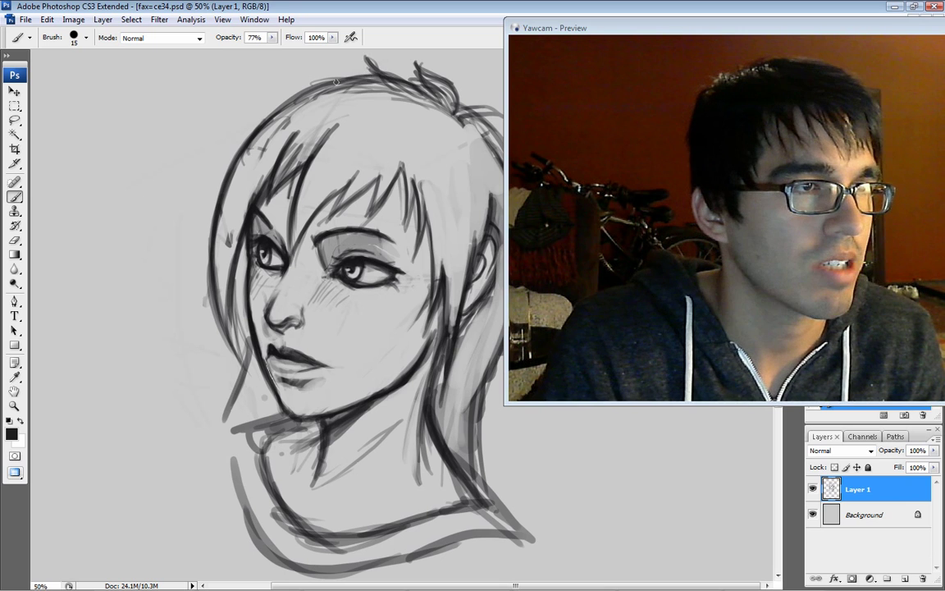
pyautogui.moveTo(328, 80); pyautogui.dragTo(267, 112)
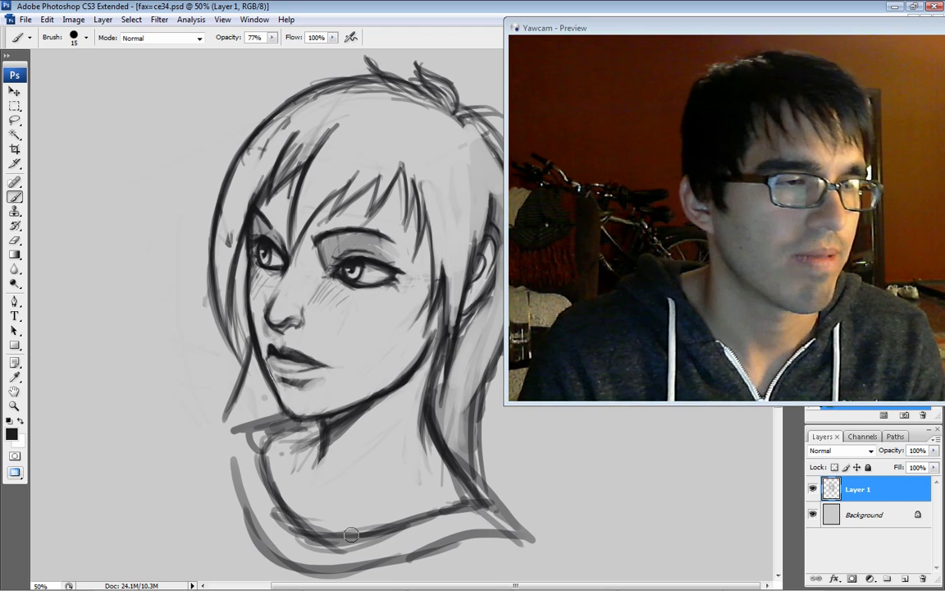
# - Deepen the shadow under the jaw with a brush of up to 40 px, and reduce the brush size to 15 px
pyautogui.press(']')
pyautogui.press(']')
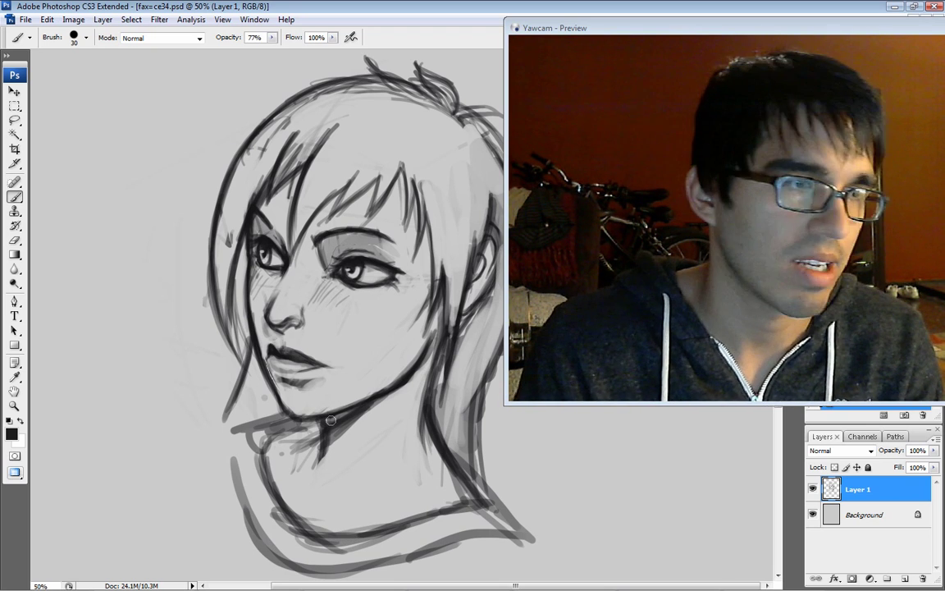
pyautogui.press(']')
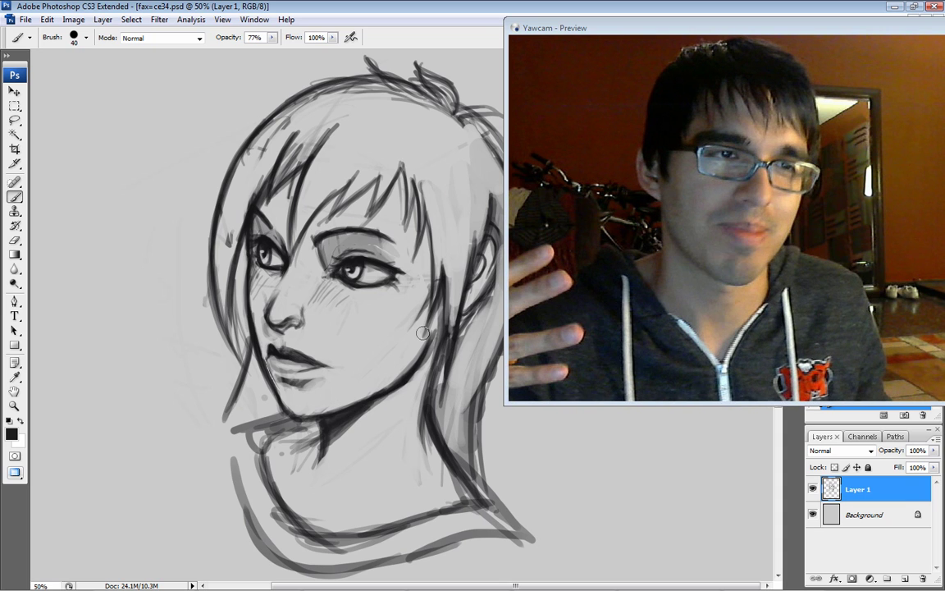
pyautogui.press('[')
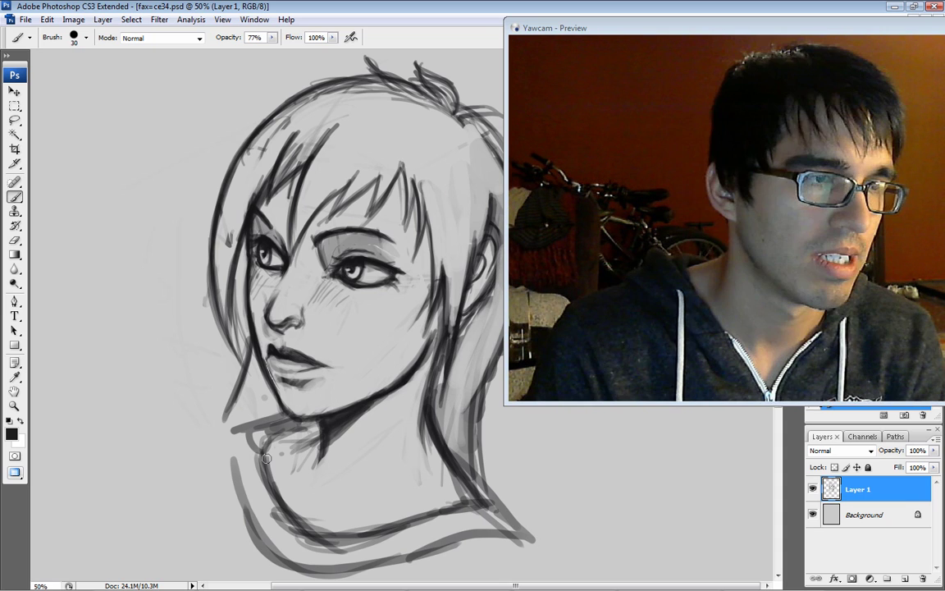
pyautogui.press('[')
pyautogui.press('[')
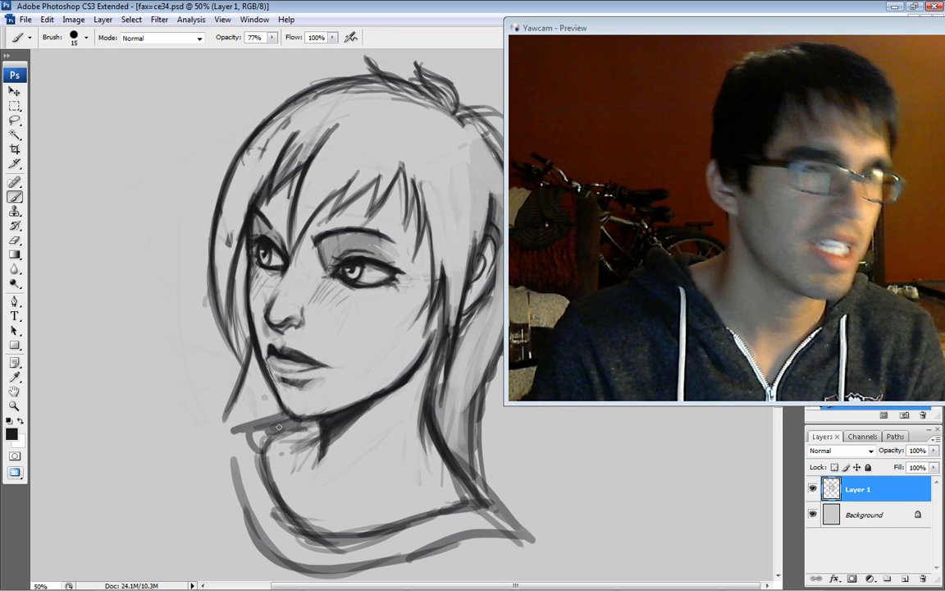